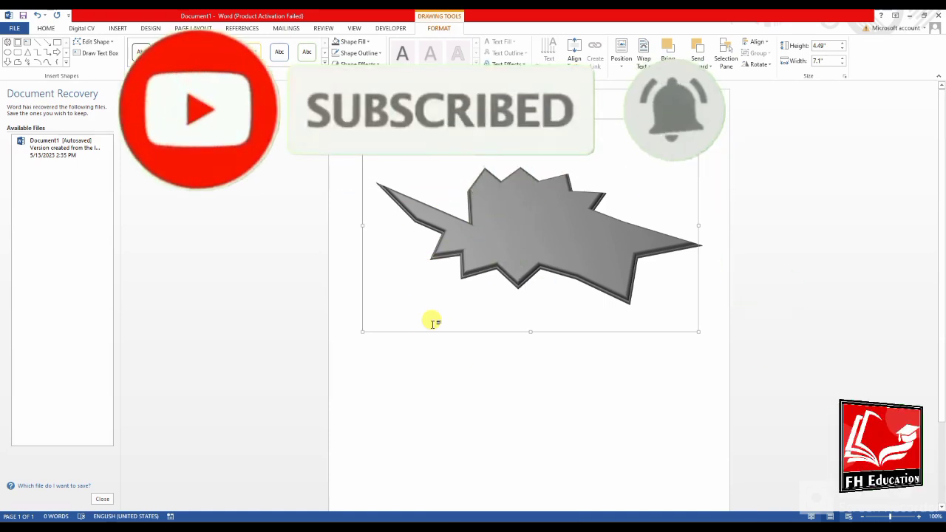
# - Delete the grey jagged freeform shape so the page is blank
pyautogui.click(120, 30)
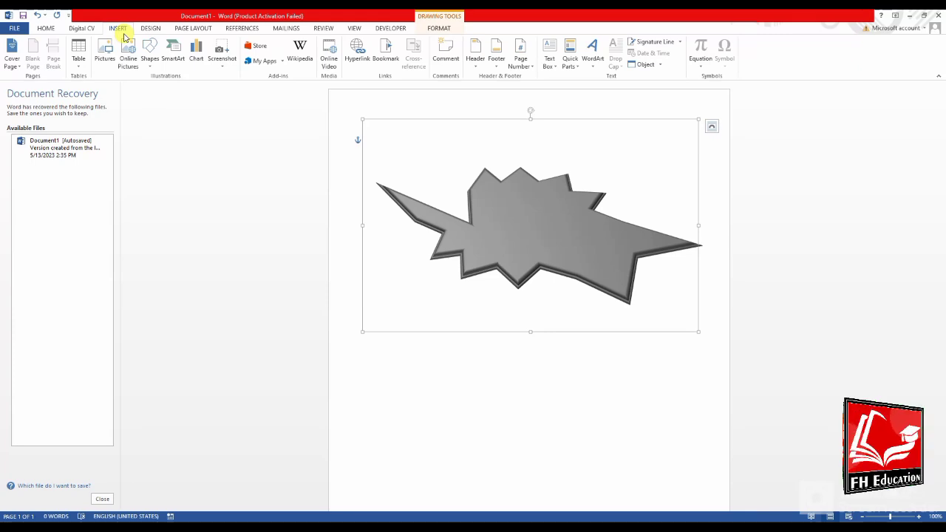
pyautogui.click(150, 67)
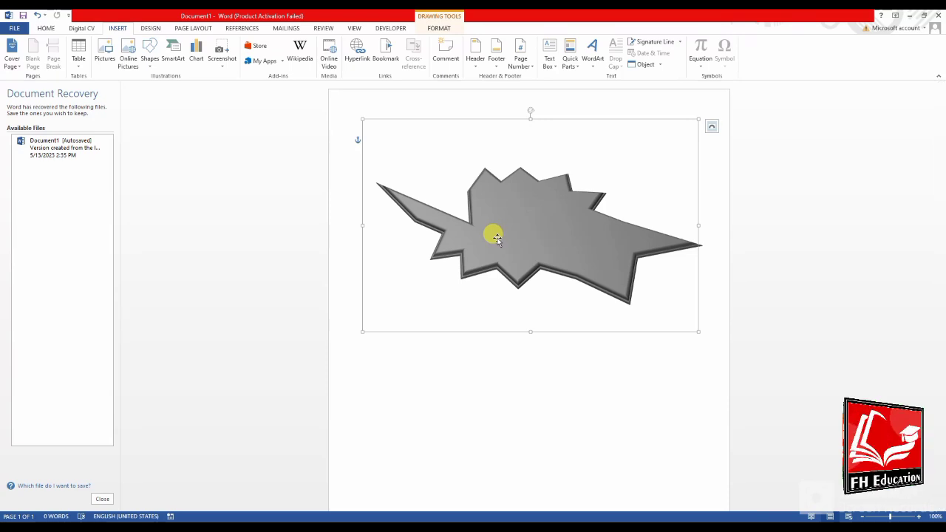
pyautogui.press('Delete')
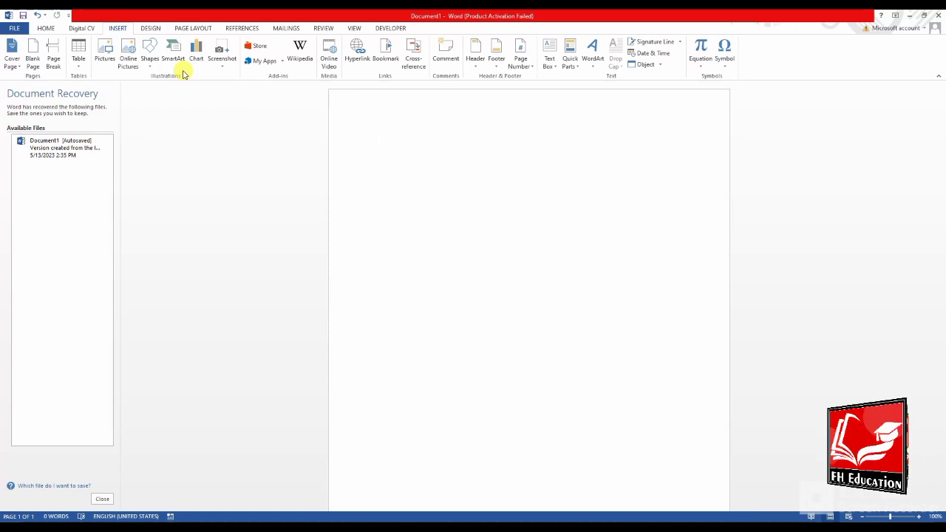
# - Draw a blue Smiley Face shape about 4.39" by 4.29" near the page top
pyautogui.click(155, 63)
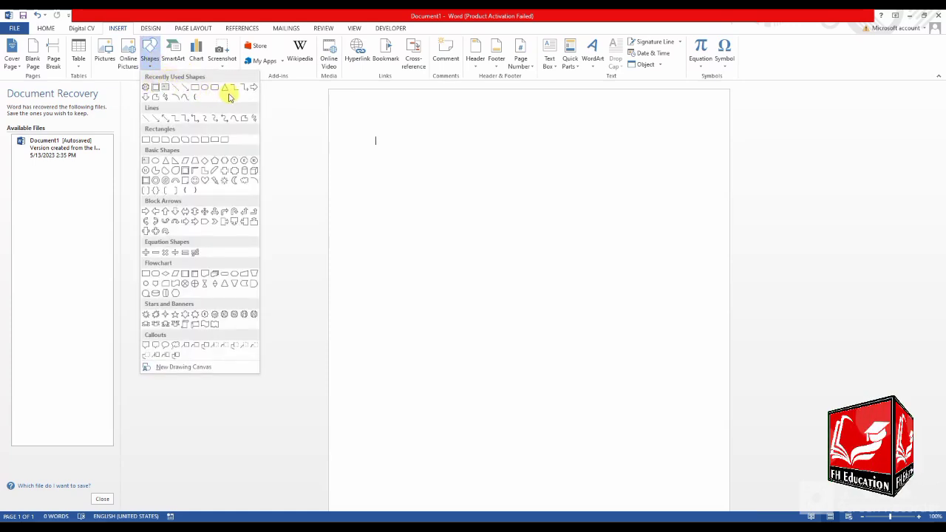
pyautogui.click(195, 182)
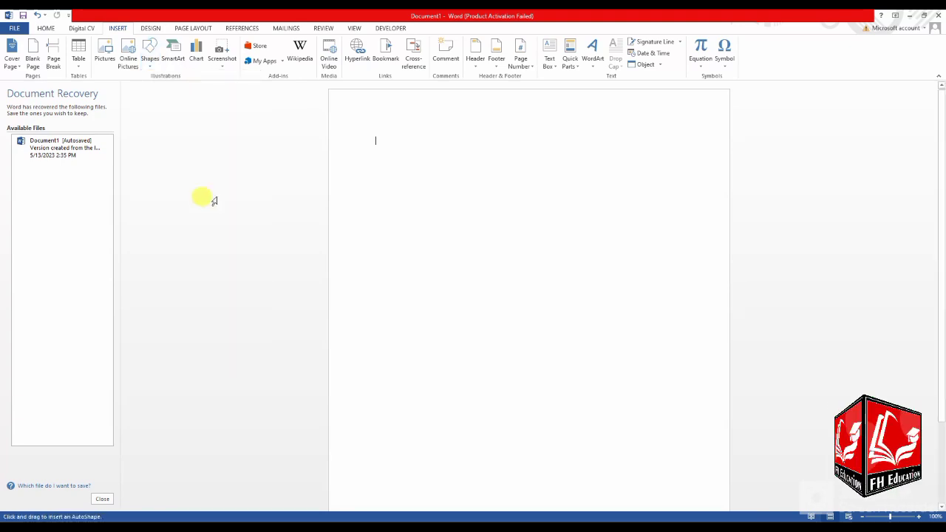
pyautogui.moveTo(399, 149); pyautogui.dragTo(603, 358)
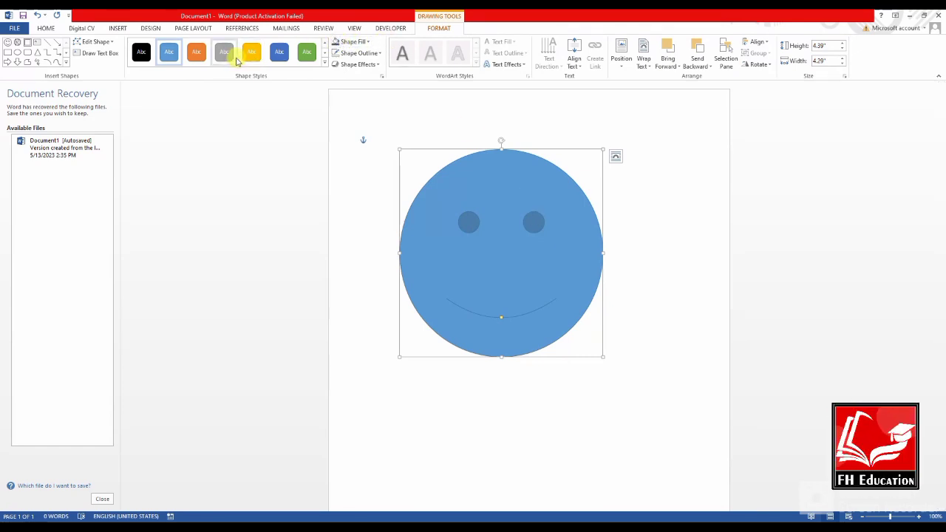
# - Fill the smiley near-black with white outlines, nudge it right and up, and reshape the mouth
pyautogui.click(354, 42)
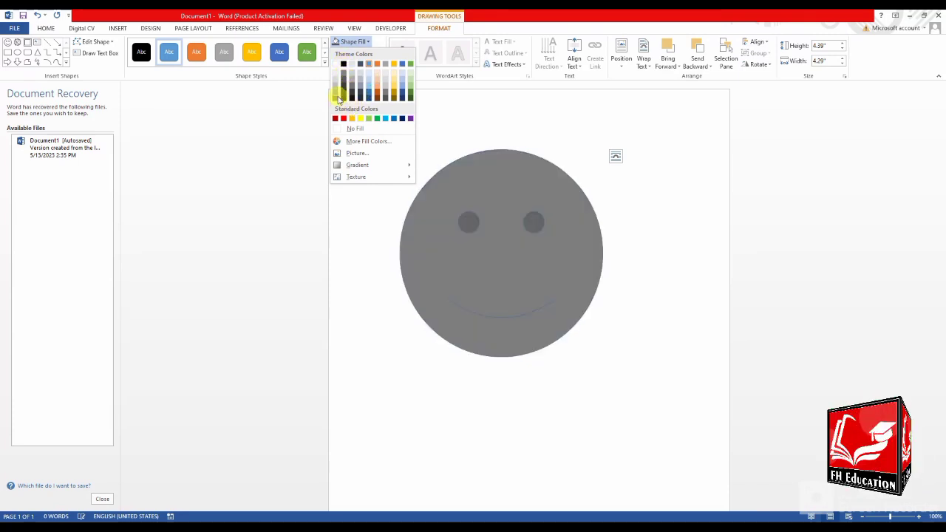
pyautogui.click(342, 96)
pyautogui.click(359, 53)
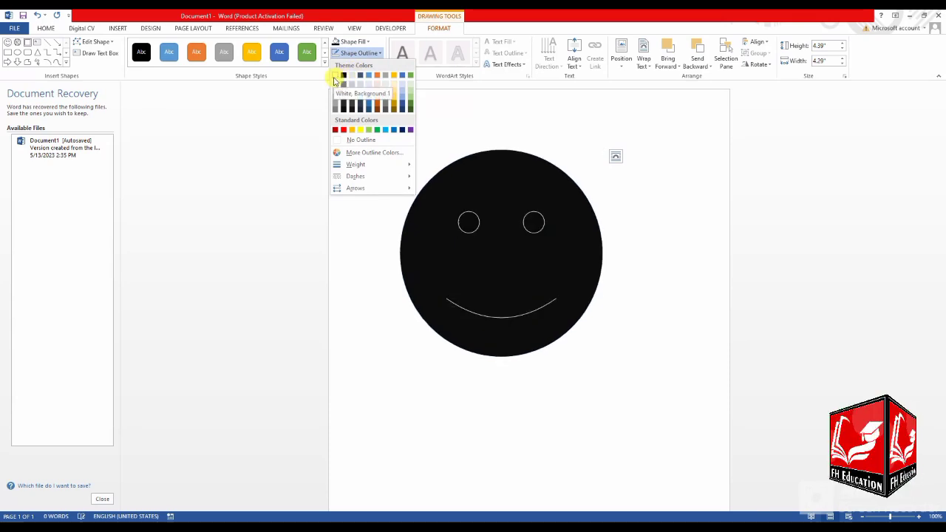
pyautogui.click(335, 77)
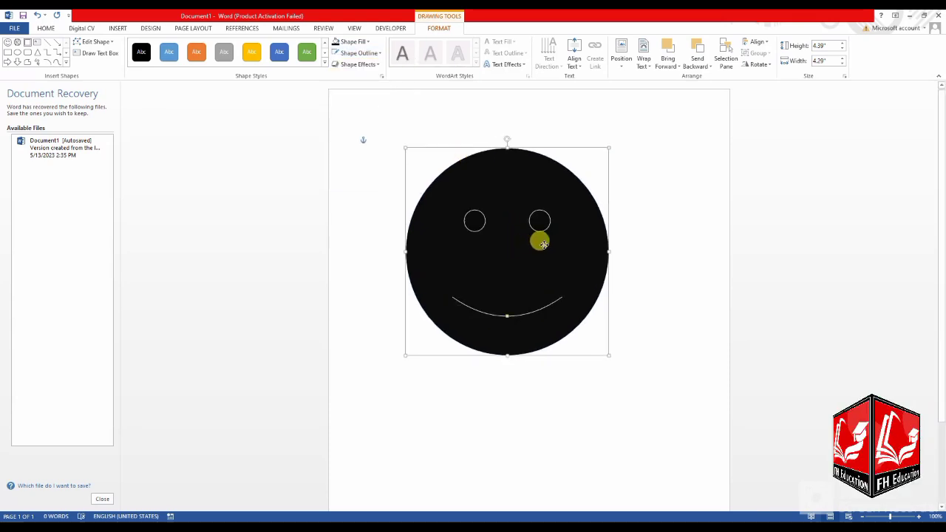
pyautogui.moveTo(517, 248); pyautogui.dragTo(544, 239)
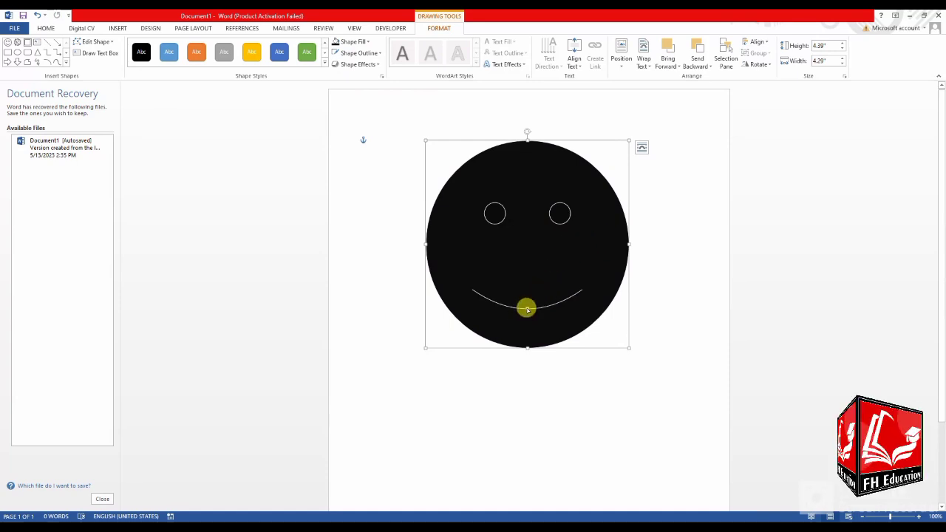
pyautogui.moveTo(529, 309); pyautogui.dragTo(522, 319)
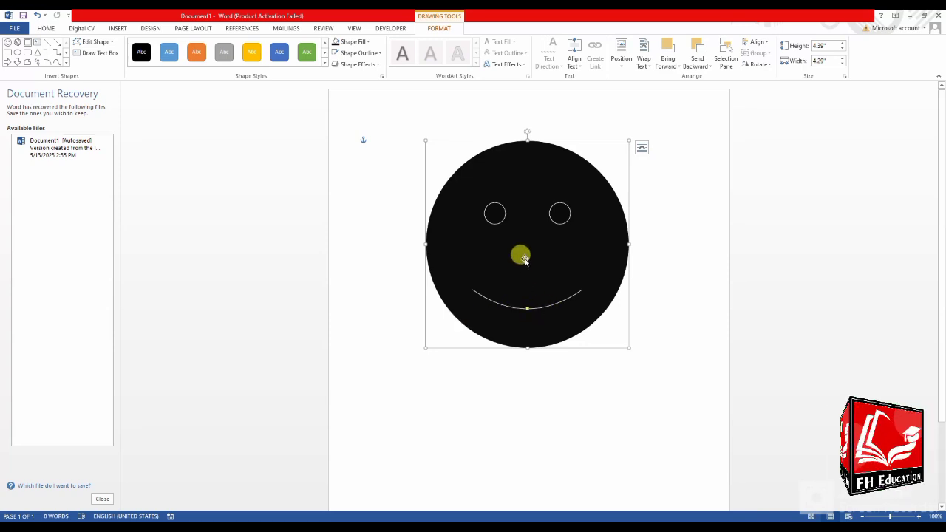
# - Delete the smiley and draw a blue Can shape, about 3.57" by 2.51", mid-page
pyautogui.press('Delete')
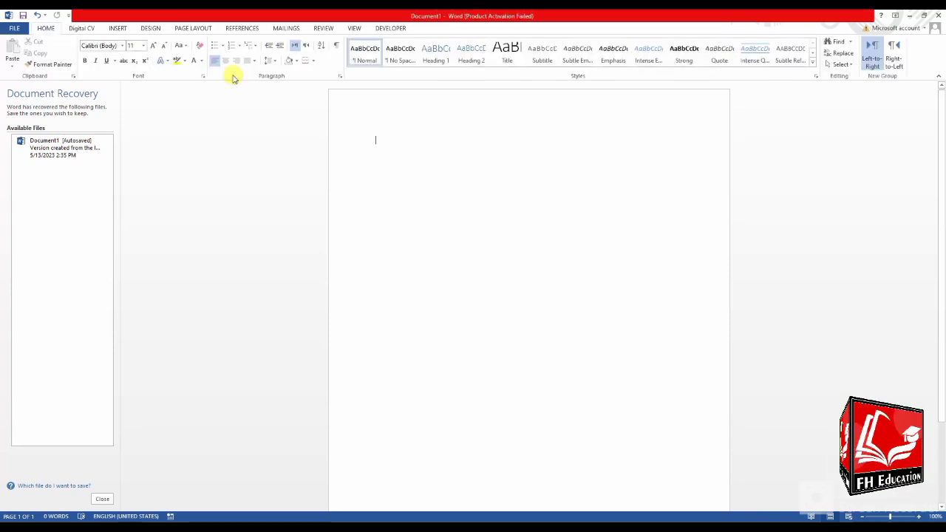
pyautogui.click(118, 29)
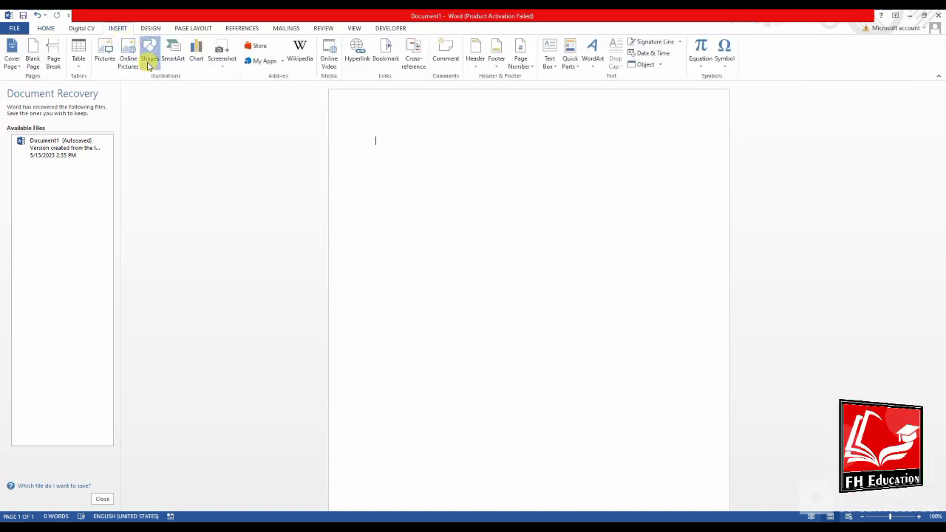
pyautogui.click(149, 50)
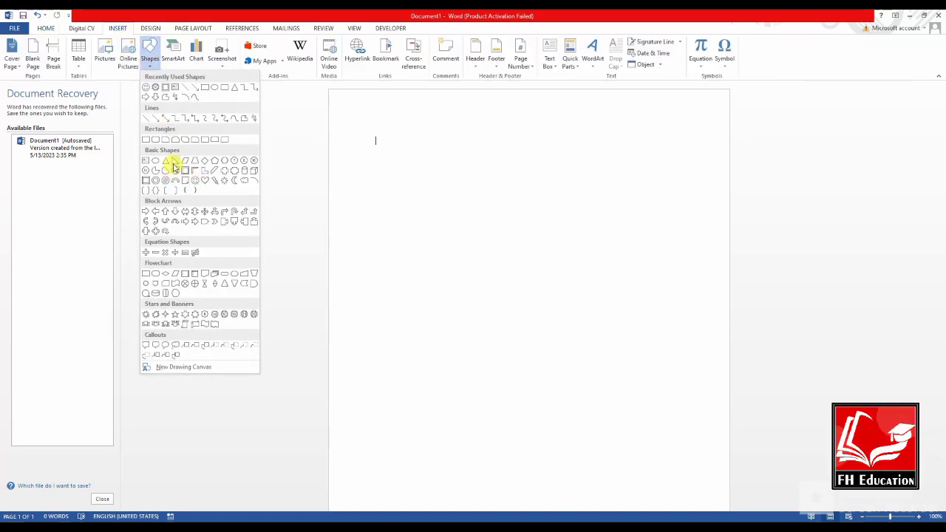
pyautogui.click(243, 172)
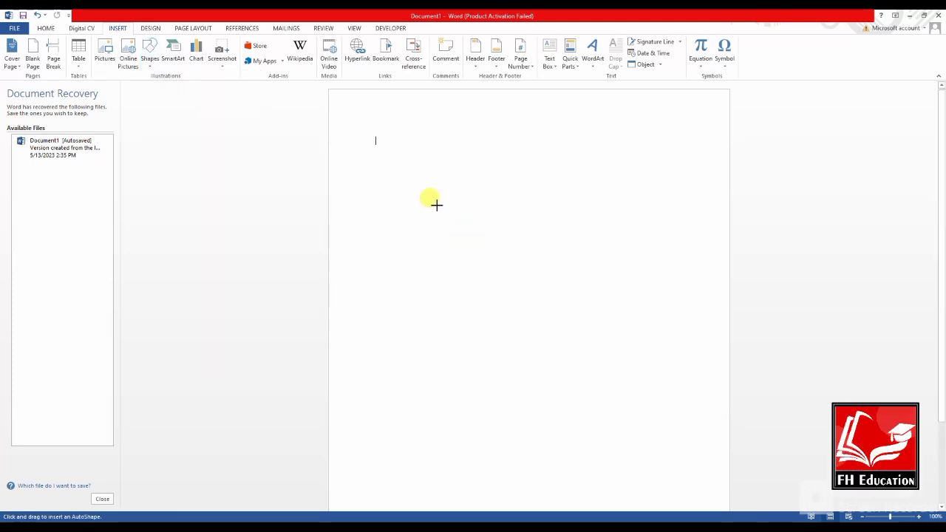
pyautogui.moveTo(445, 178); pyautogui.dragTo(568, 344)
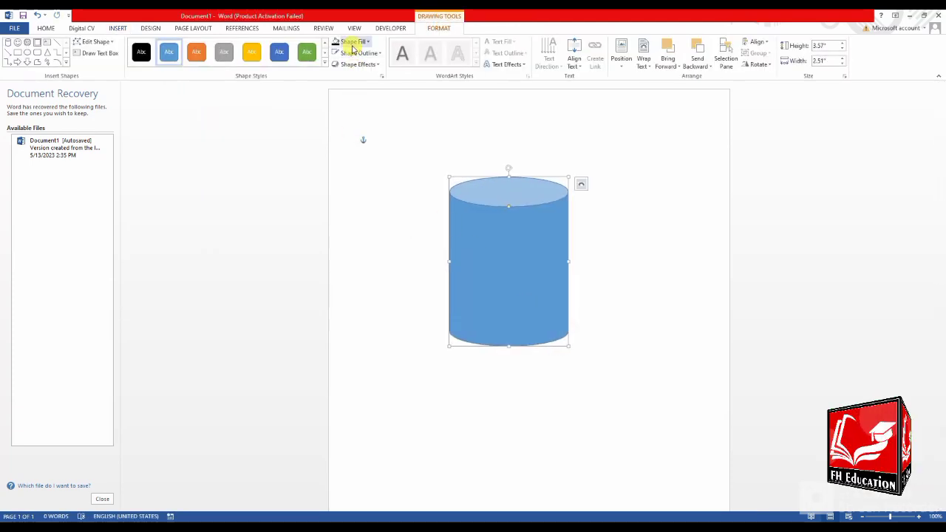
pyautogui.click(353, 42)
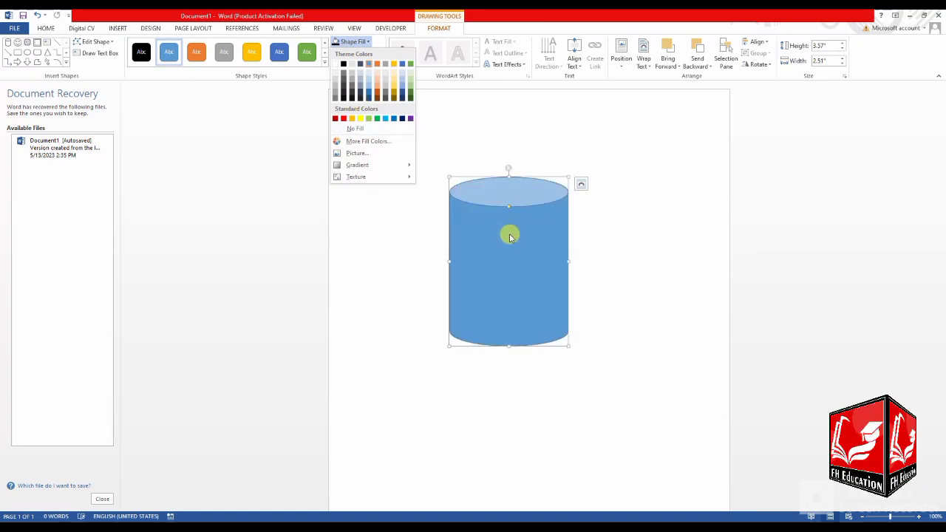
# - Try the yellow shape style, then fill the cylinder dark blue
pyautogui.click(429, 254)
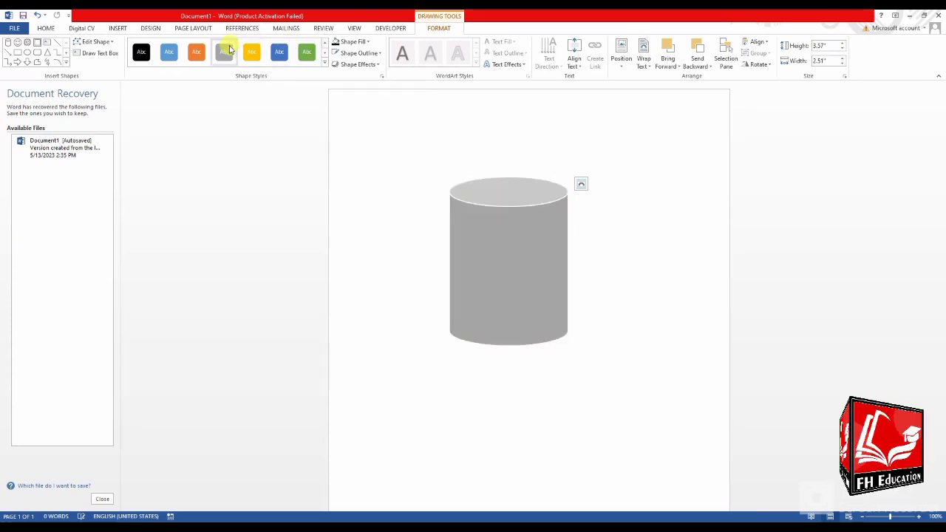
pyautogui.click(251, 52)
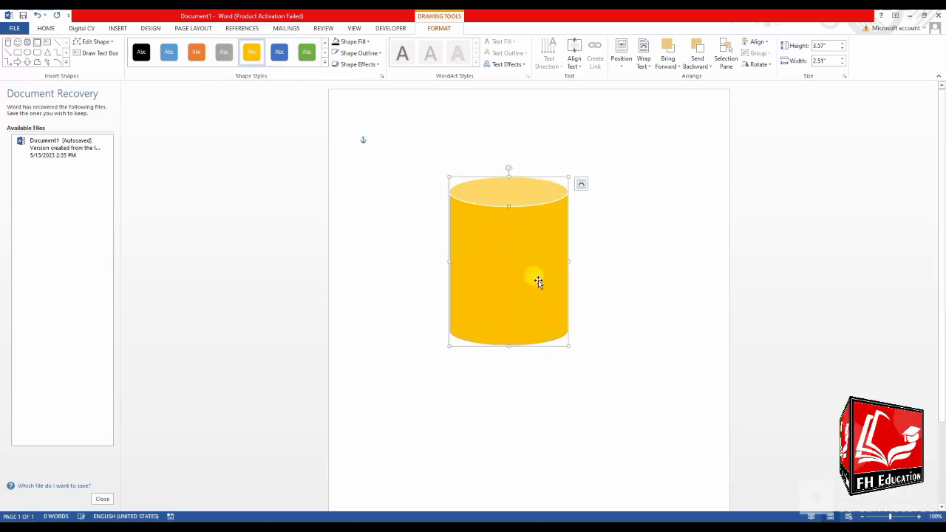
pyautogui.click(354, 43)
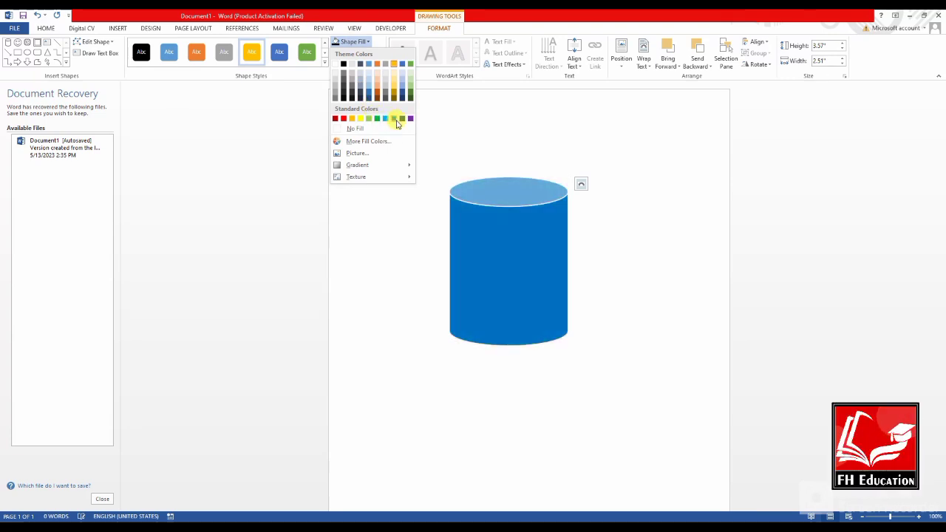
pyautogui.click(402, 120)
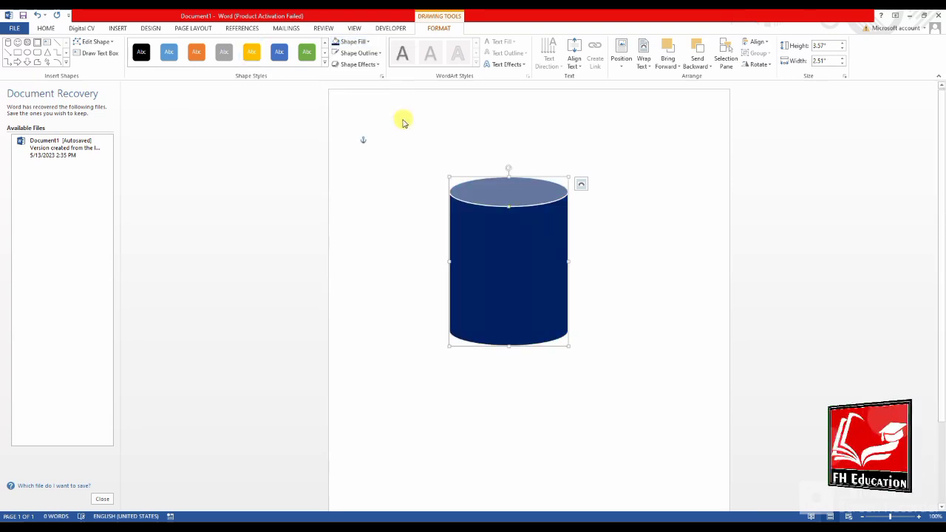
pyautogui.click(354, 44)
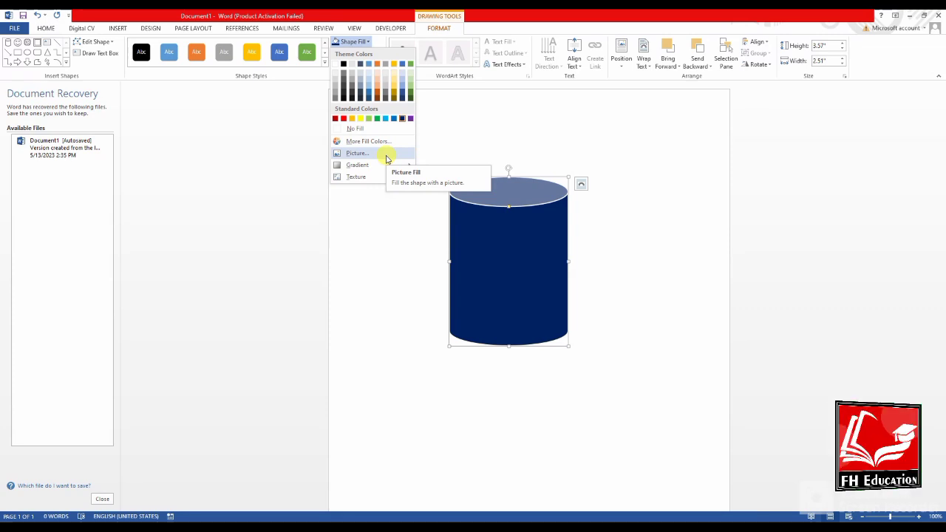
# - Fill the cylinder with the grey jacket picture from the local Pictures folder
pyautogui.click(386, 158)
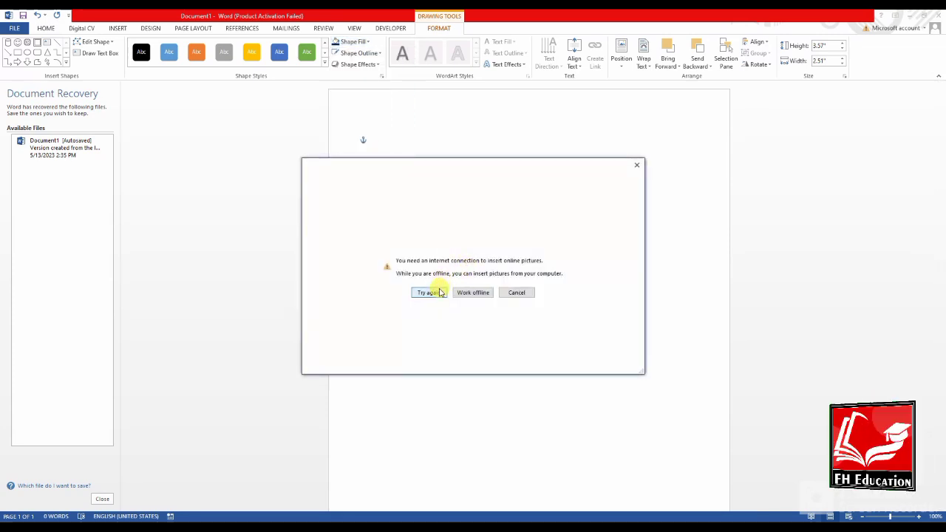
pyautogui.click(479, 293)
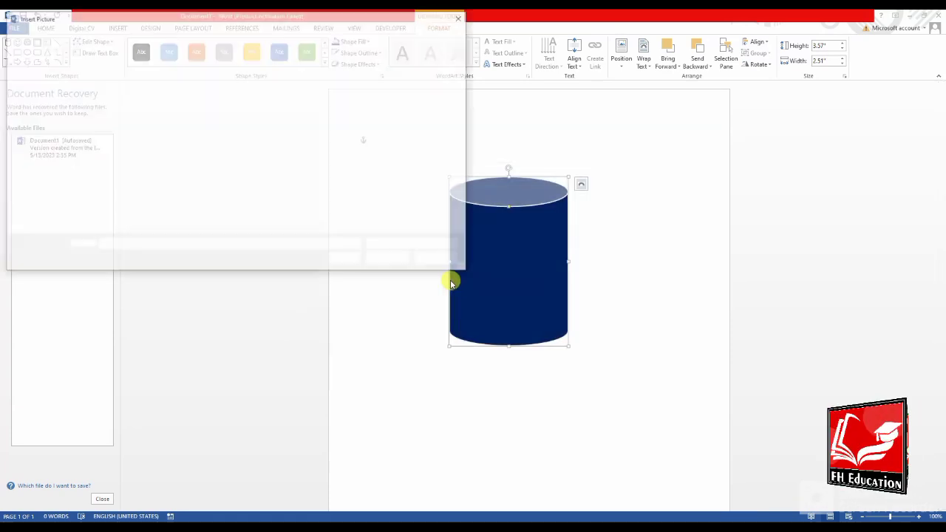
pyautogui.scroll(-5, 279, 140)
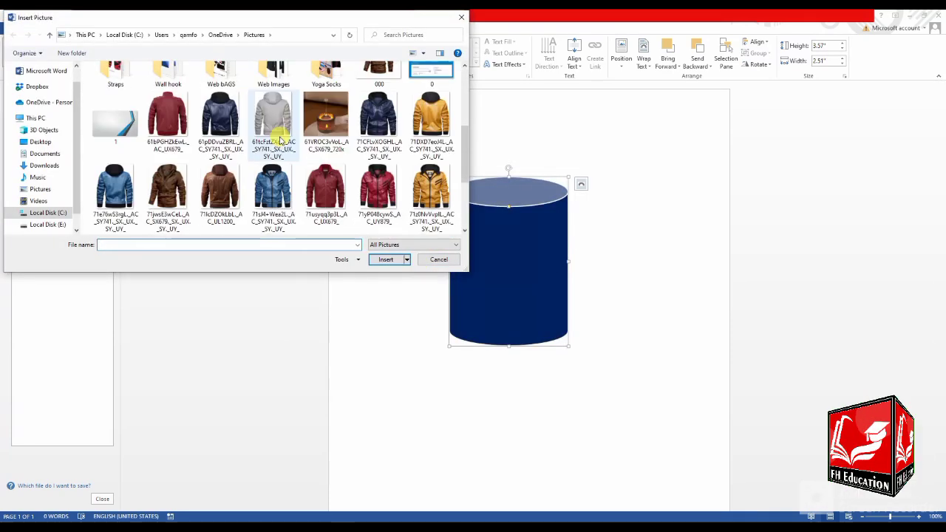
pyautogui.scroll(-2, 148, 144)
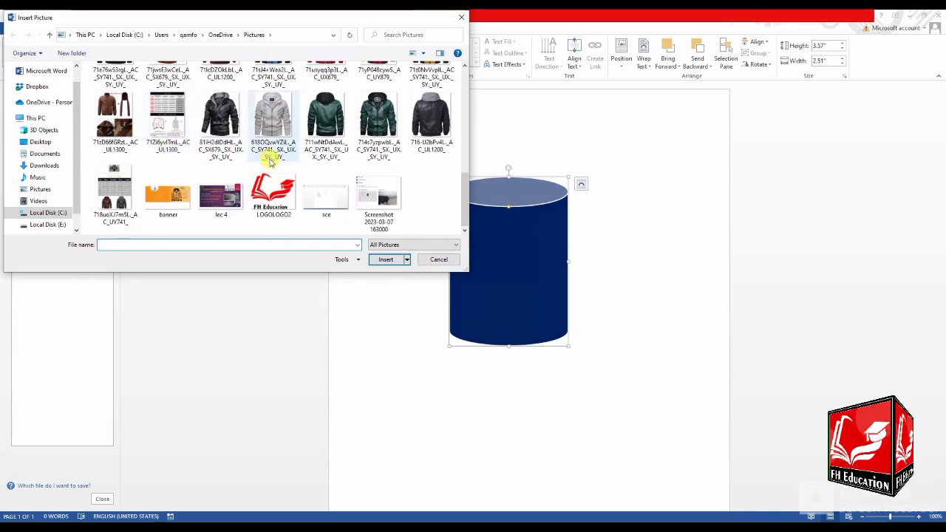
pyautogui.scroll(3, 326, 178)
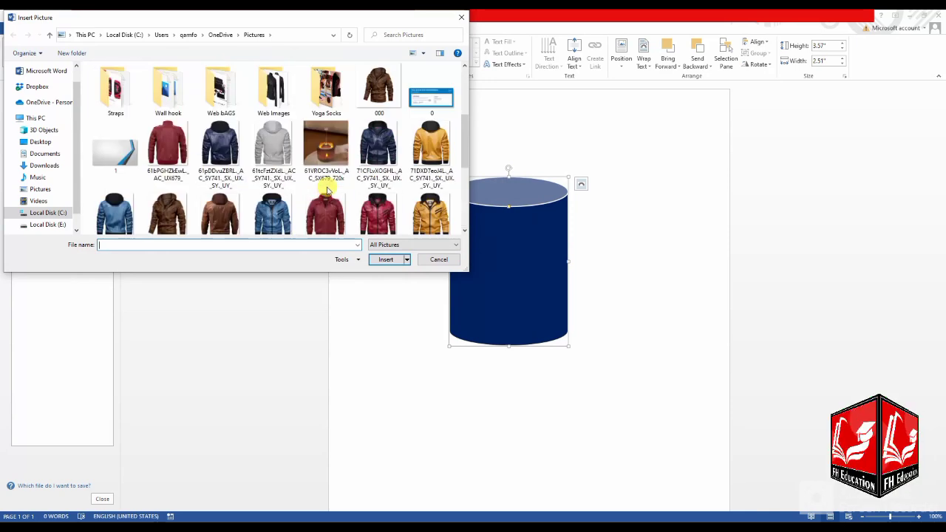
pyautogui.scroll(-3, 311, 170)
pyautogui.click(272, 115)
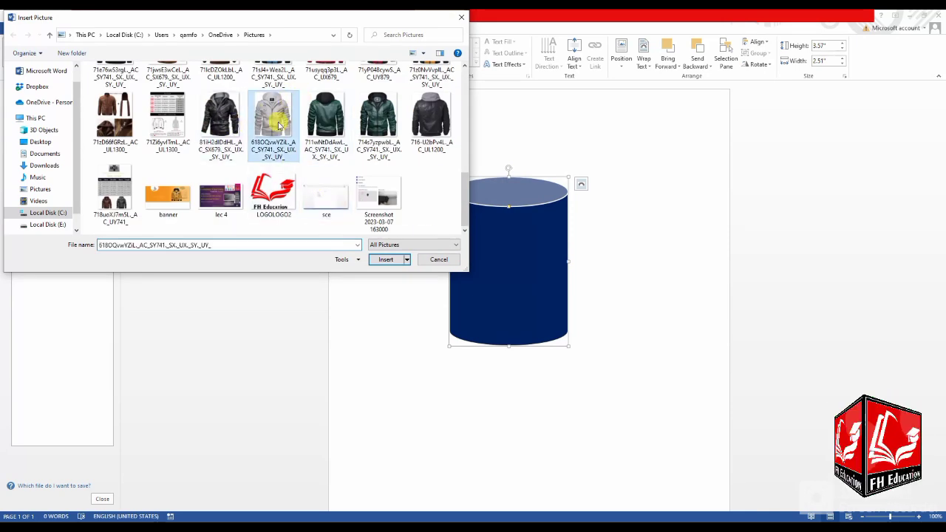
pyautogui.click(386, 260)
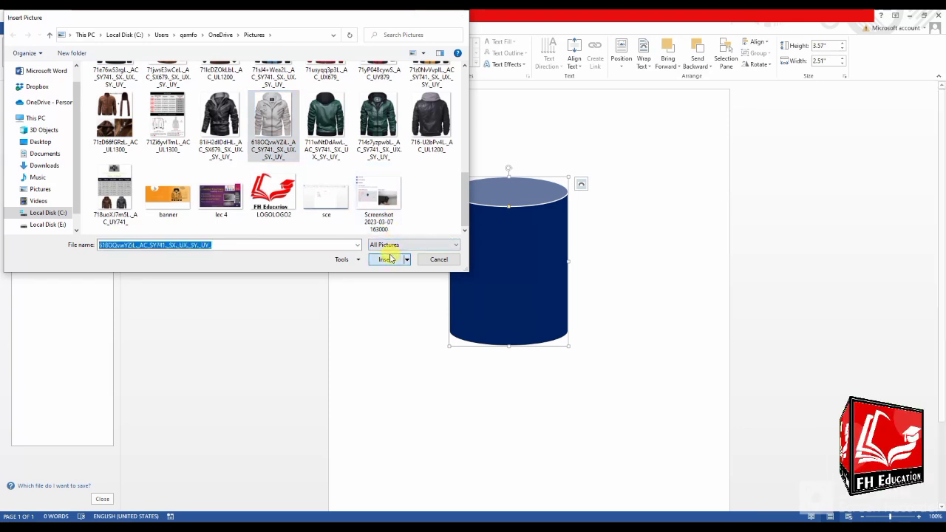
# - Reposition the jacket-filled cylinder with a few small drags
pyautogui.moveTo(518, 270); pyautogui.dragTo(514, 270)
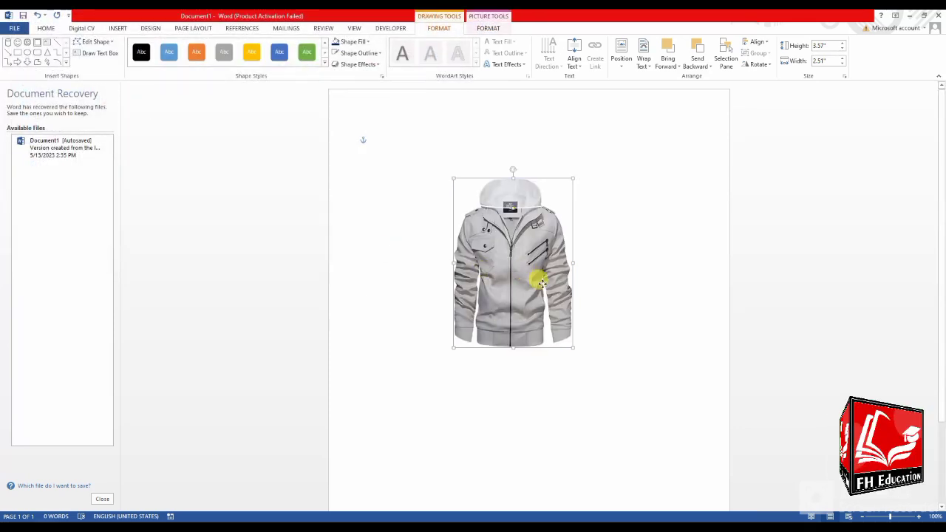
pyautogui.click(586, 274)
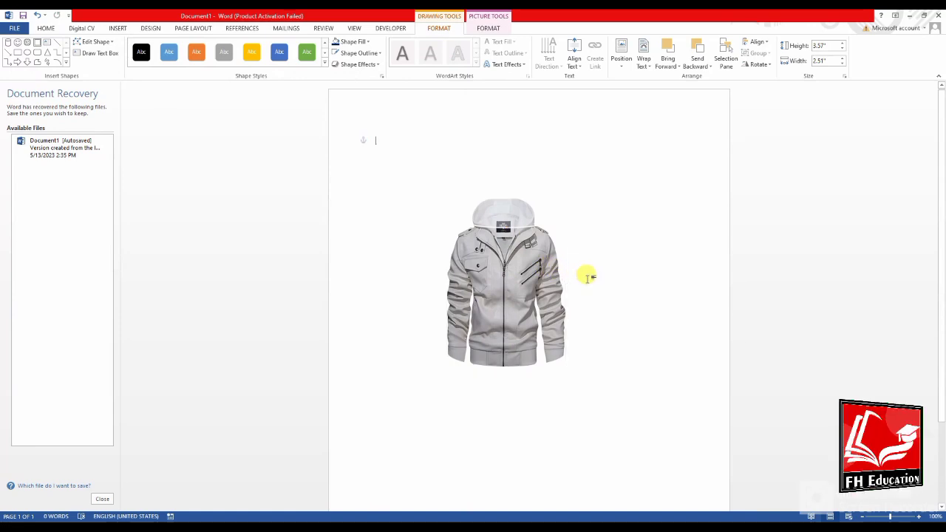
pyautogui.click(516, 246)
pyautogui.moveTo(515, 247); pyautogui.dragTo(514, 217)
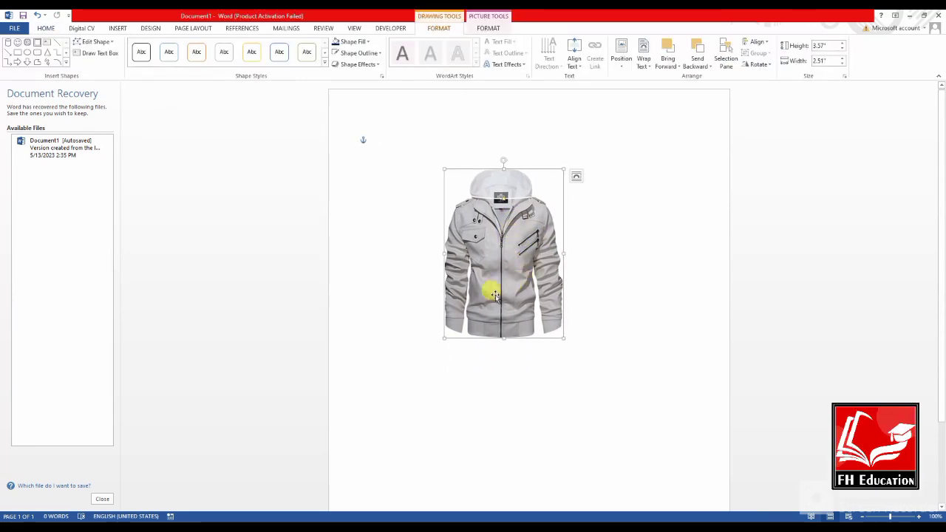
pyautogui.click(505, 355)
# - Give the cylinder a black outline and nudge it slightly right and down
pyautogui.click(488, 329)
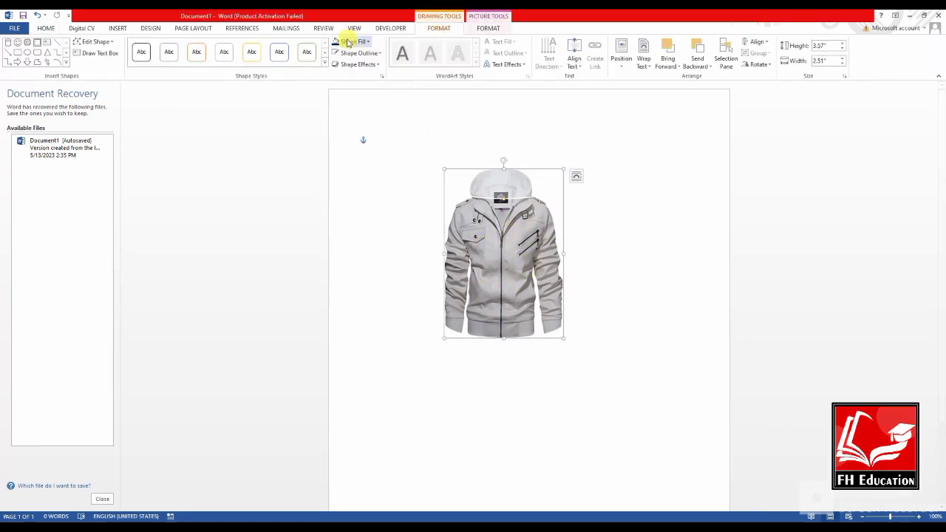
pyautogui.click(370, 65)
pyautogui.click(363, 53)
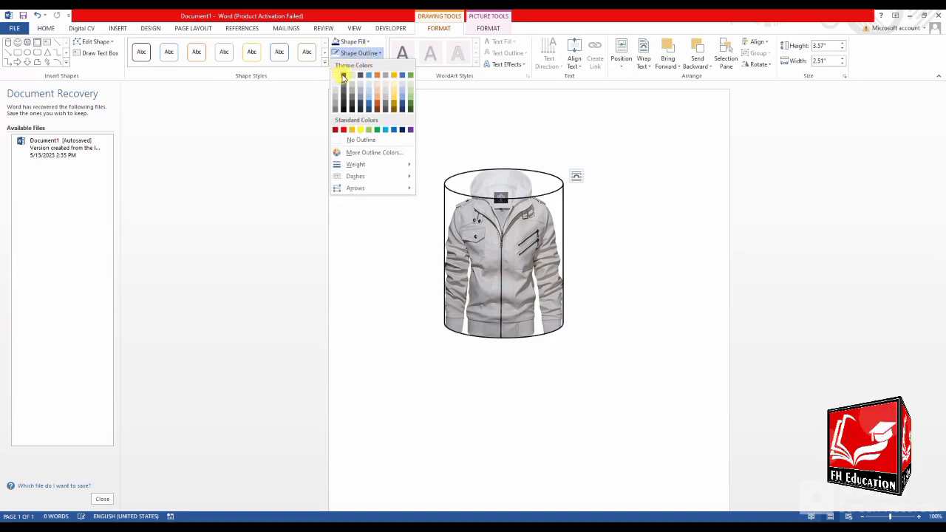
pyautogui.click(343, 77)
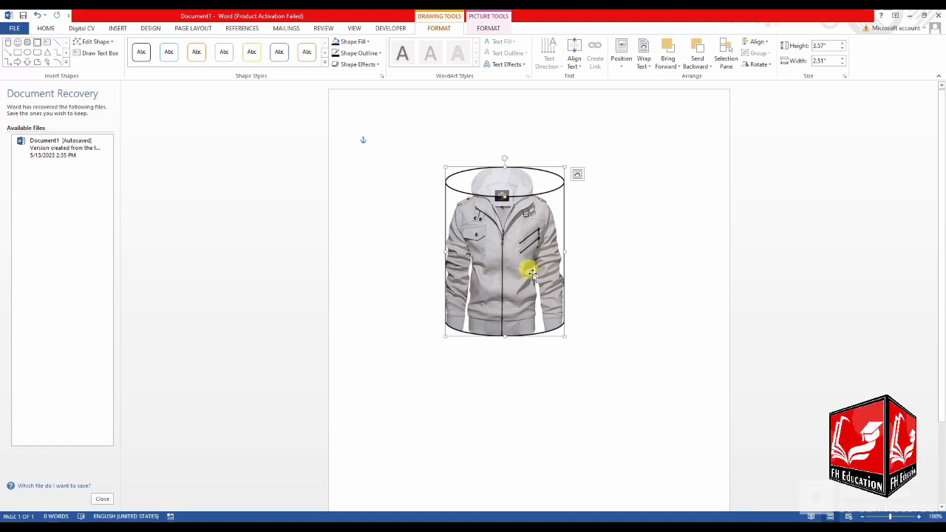
pyautogui.click(587, 301)
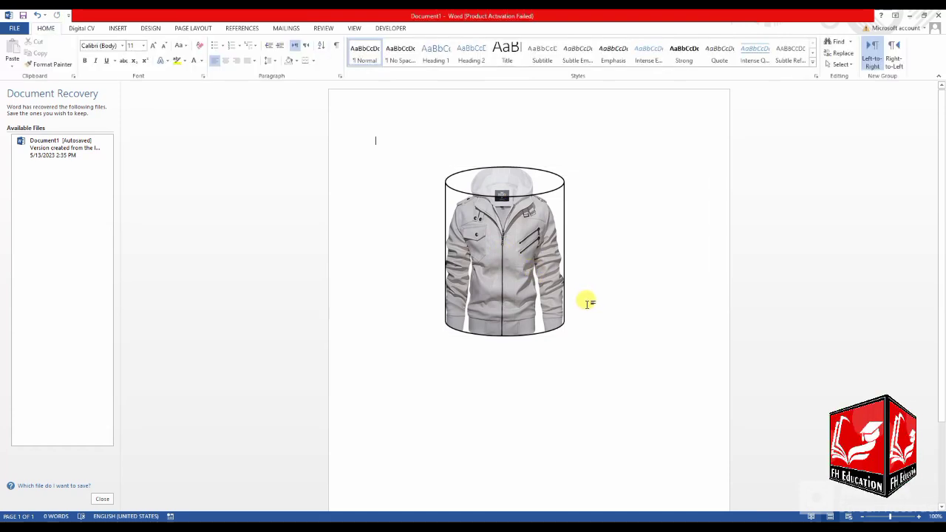
pyautogui.moveTo(510, 276)
pyautogui.mouseDown()
pyautogui.moveTo(535, 286)
pyautogui.moveTo(520, 291)
pyautogui.mouseUp()
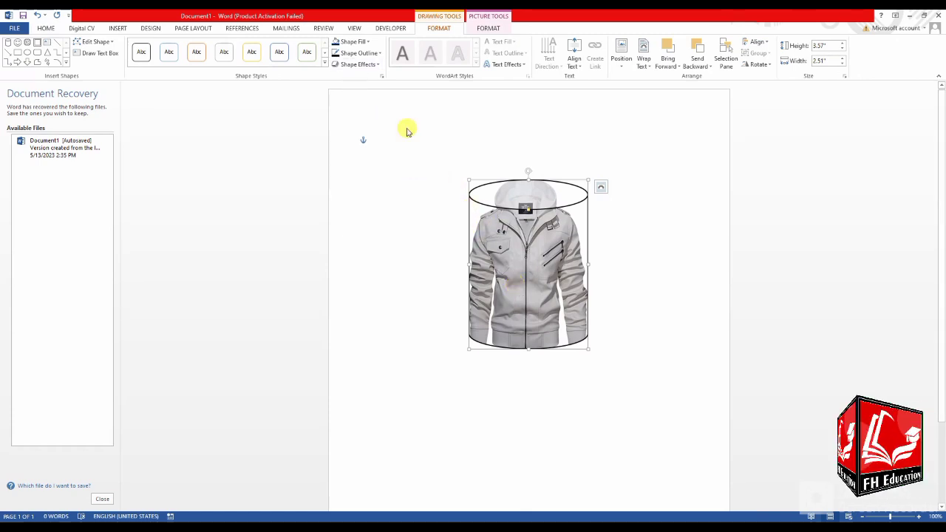
# - Replace the jacket picture with a dark blue centre gradient fill
pyautogui.click(493, 29)
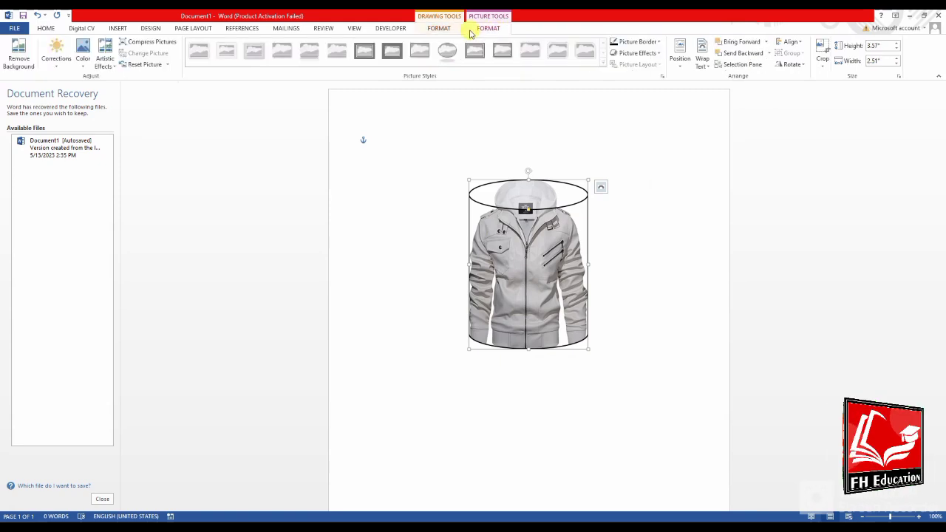
pyautogui.click(438, 28)
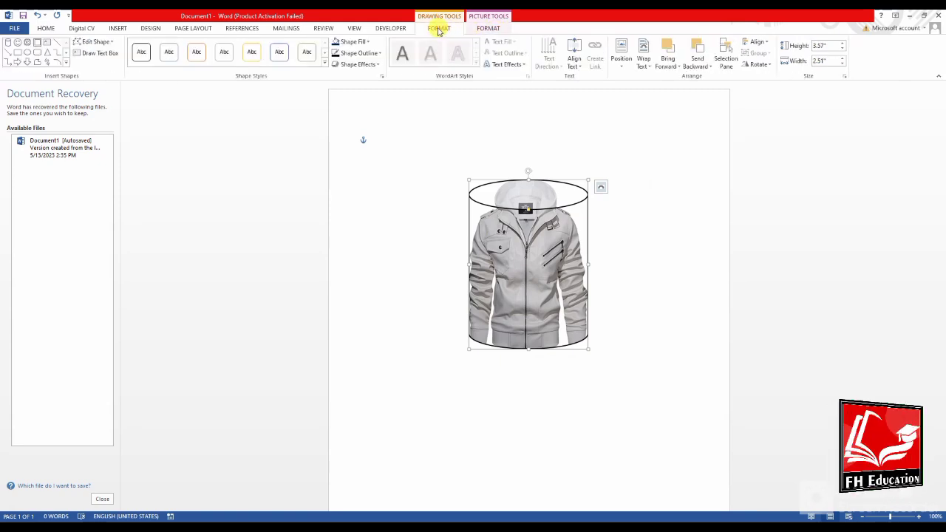
pyautogui.click(360, 54)
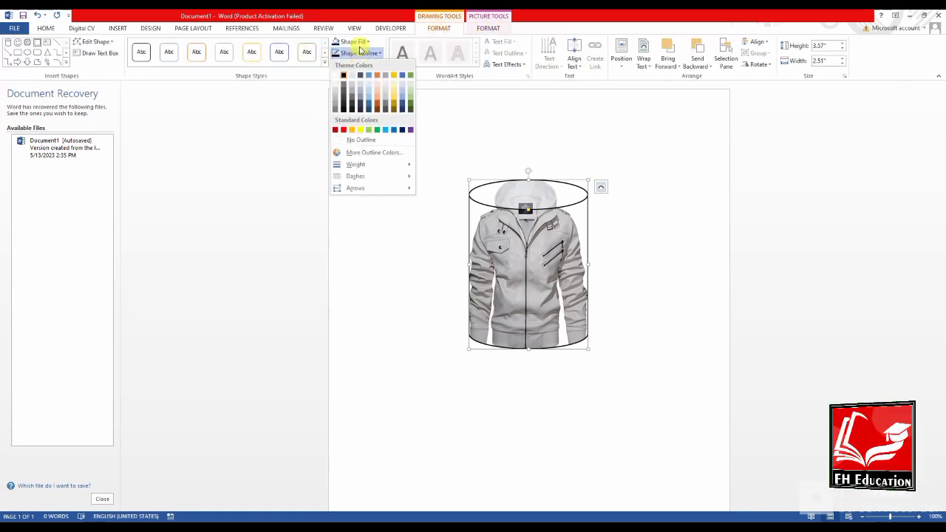
pyautogui.click(354, 41)
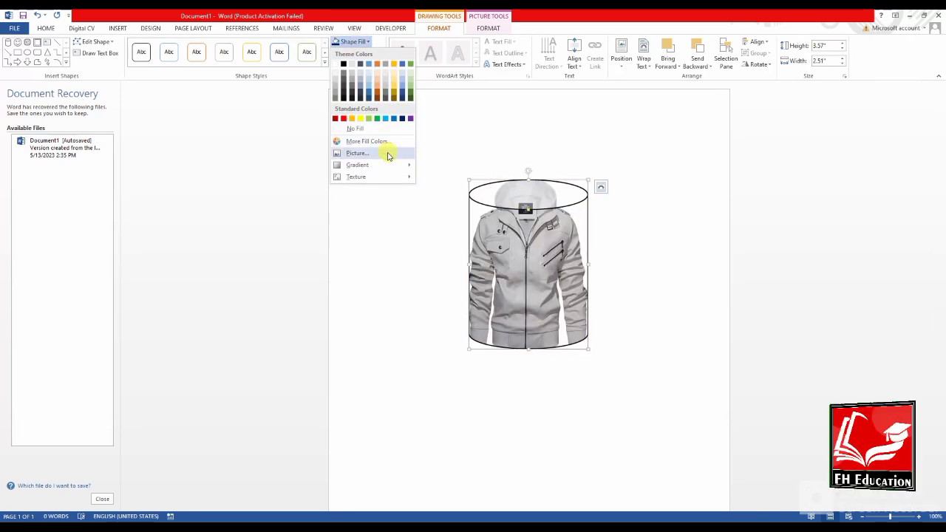
pyautogui.moveTo(408, 168)
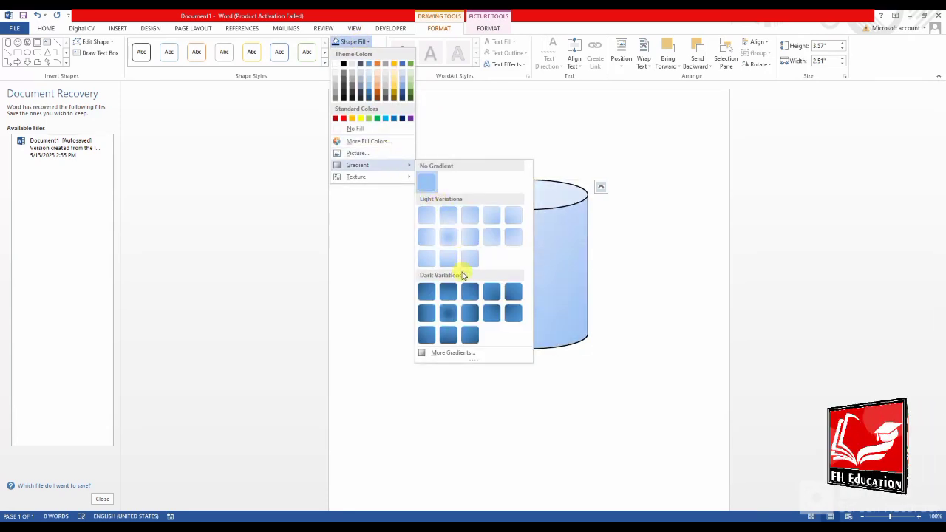
pyautogui.click(449, 312)
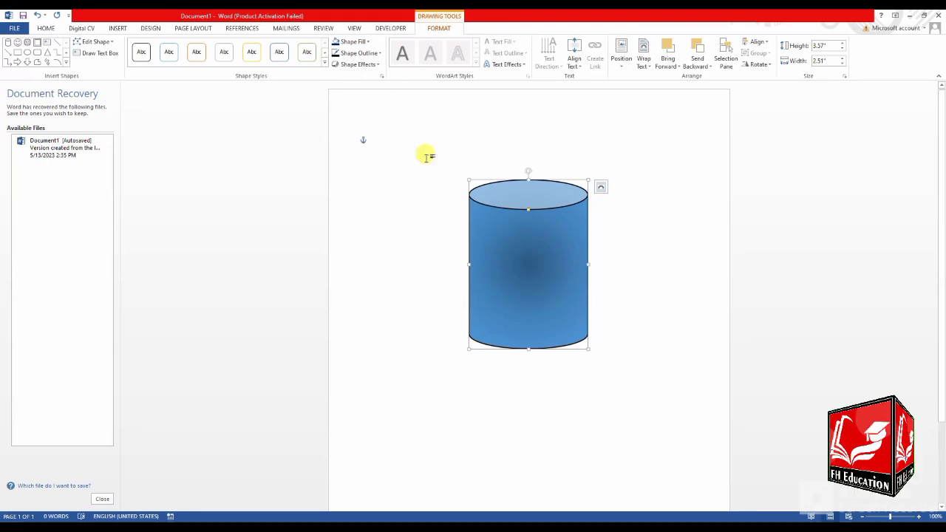
# - Fill the cylinder solid dark gold and open the More Gradients settings
pyautogui.click(348, 41)
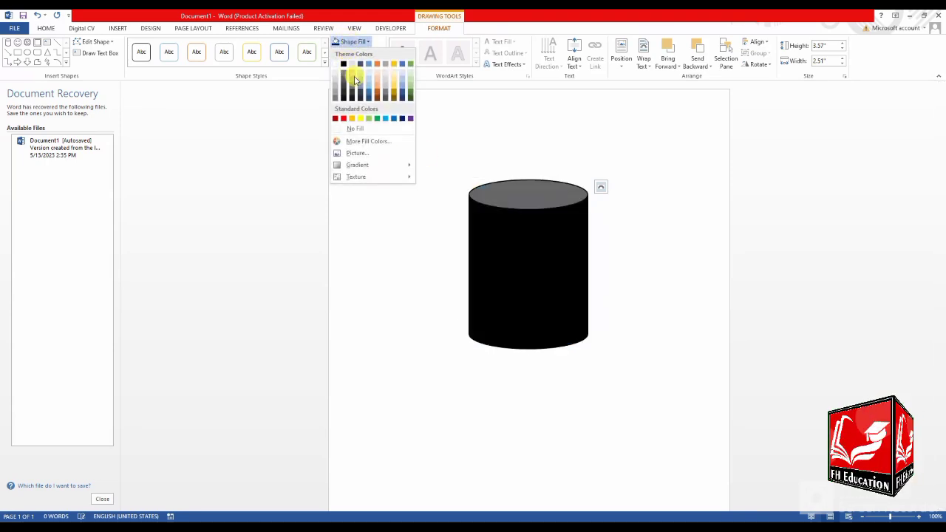
pyautogui.click(394, 91)
pyautogui.click(357, 54)
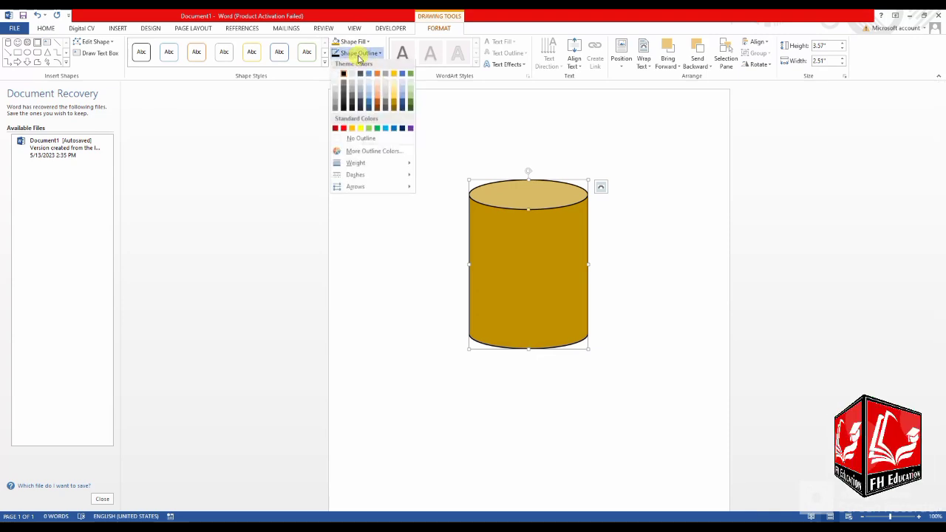
pyautogui.click(348, 41)
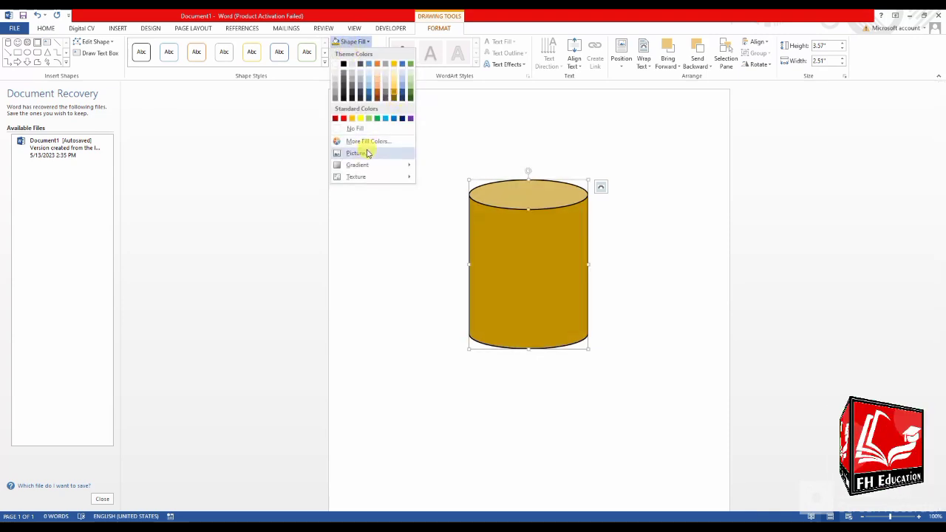
pyautogui.moveTo(384, 168)
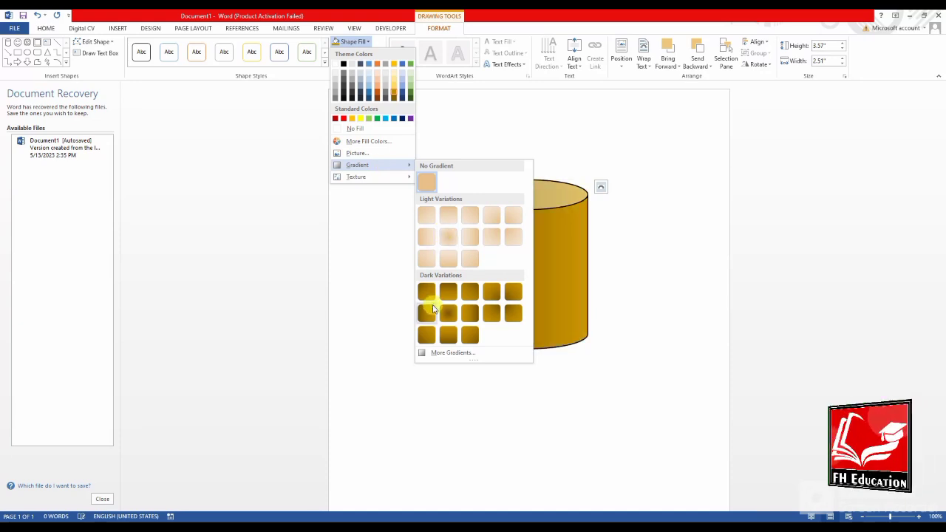
pyautogui.click(447, 358)
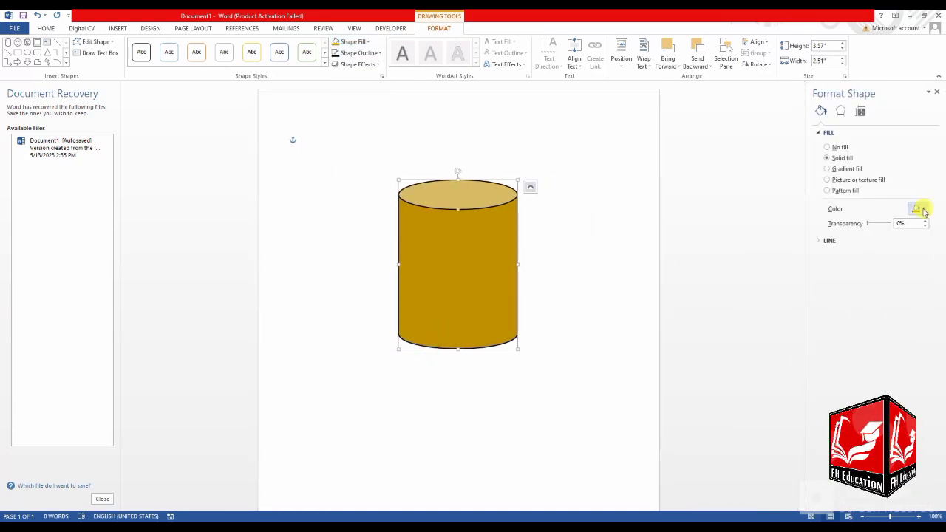
# - Set the fill to dark blue, switch to a gradient fill, and select the 49% stop
pyautogui.click(924, 210)
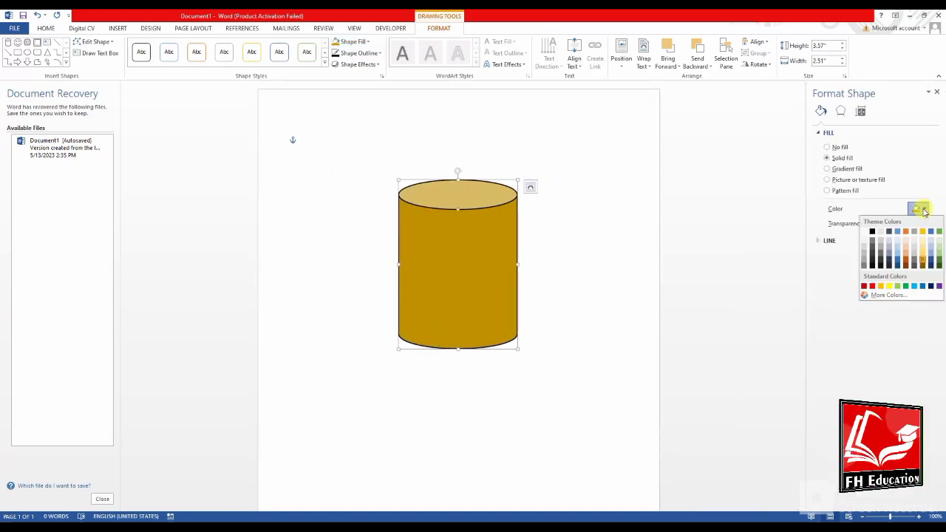
pyautogui.click(897, 268)
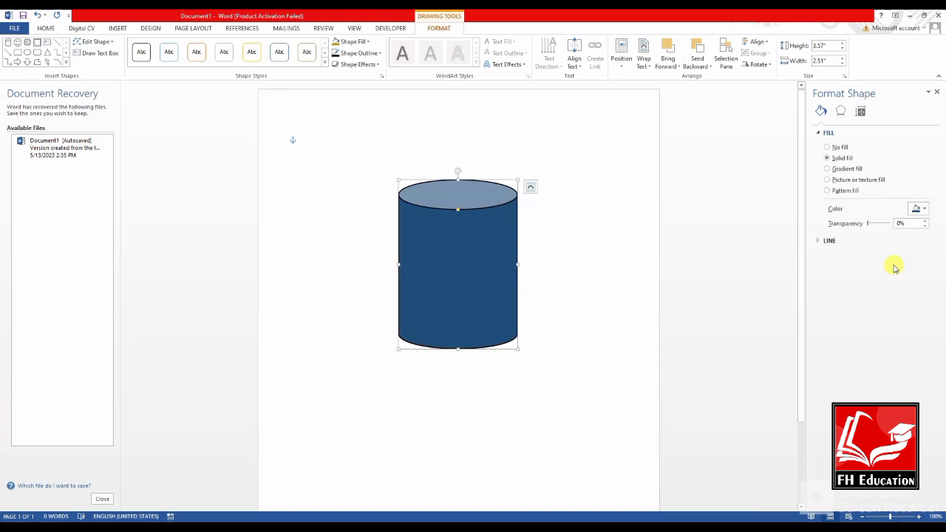
pyautogui.click(828, 170)
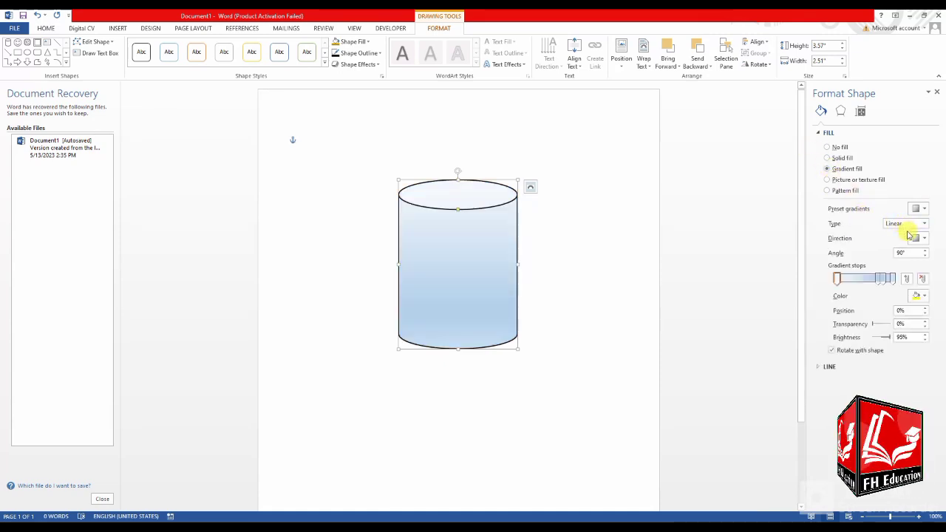
pyautogui.click(879, 281)
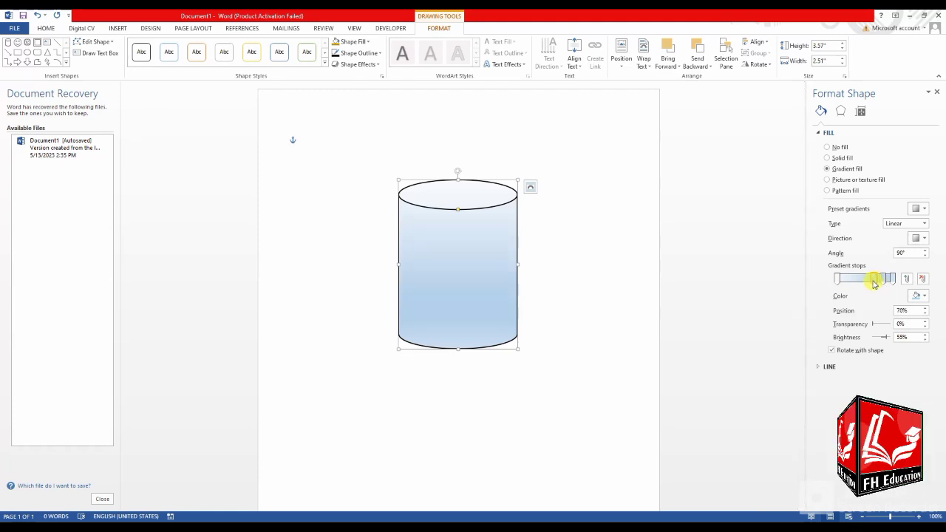
pyautogui.click(865, 279)
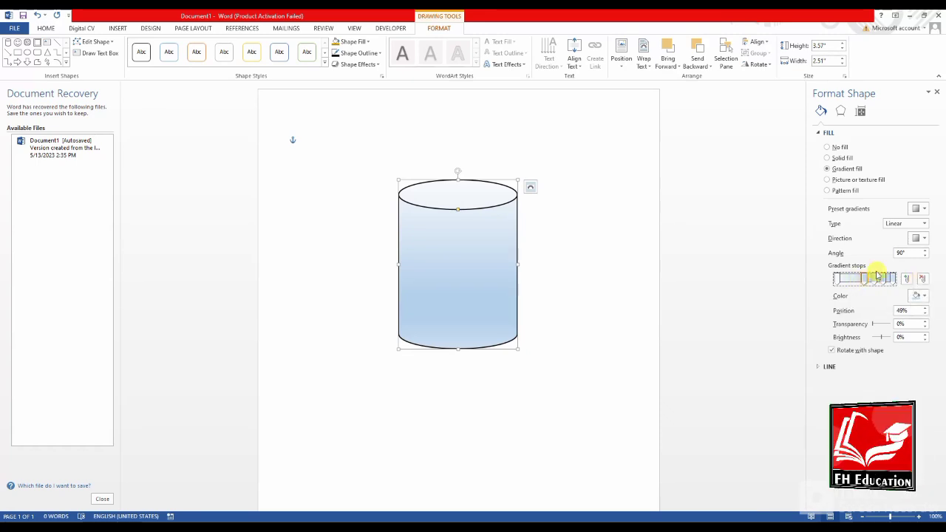
# - Colour the gradient stops dark orange, gold at the right end, and black near 67%
pyautogui.click(919, 295)
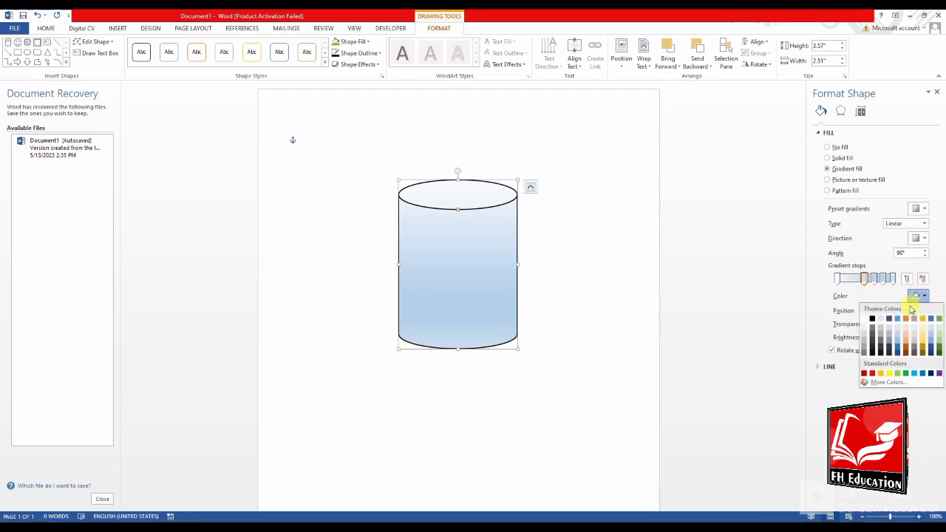
pyautogui.click(904, 350)
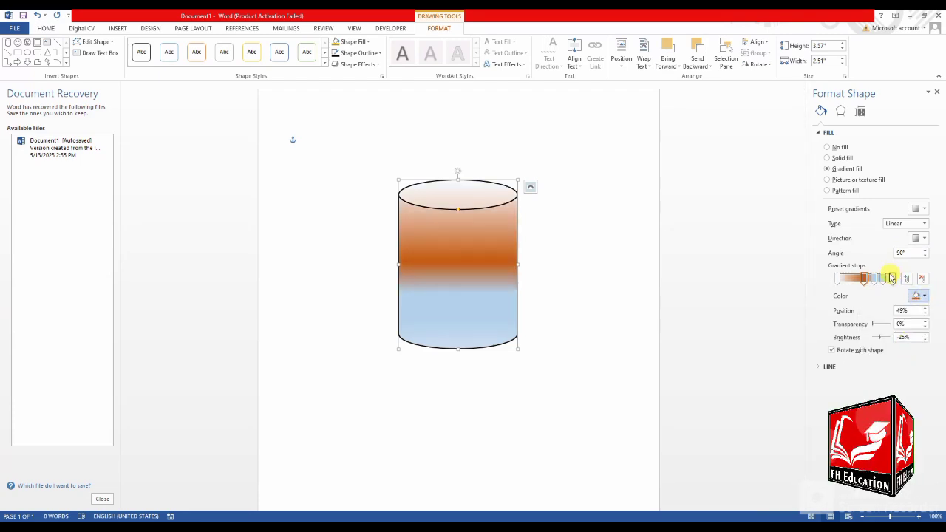
pyautogui.click(892, 278)
pyautogui.click(924, 296)
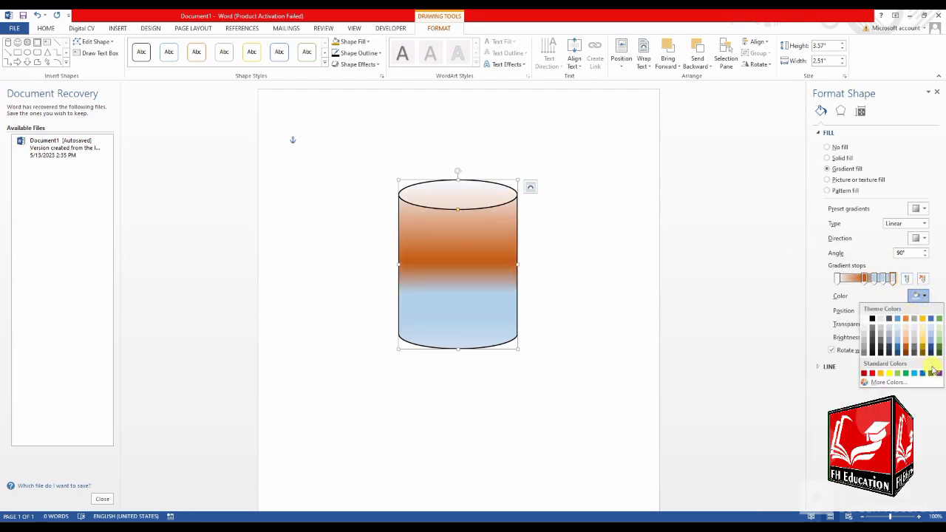
pyautogui.click(921, 331)
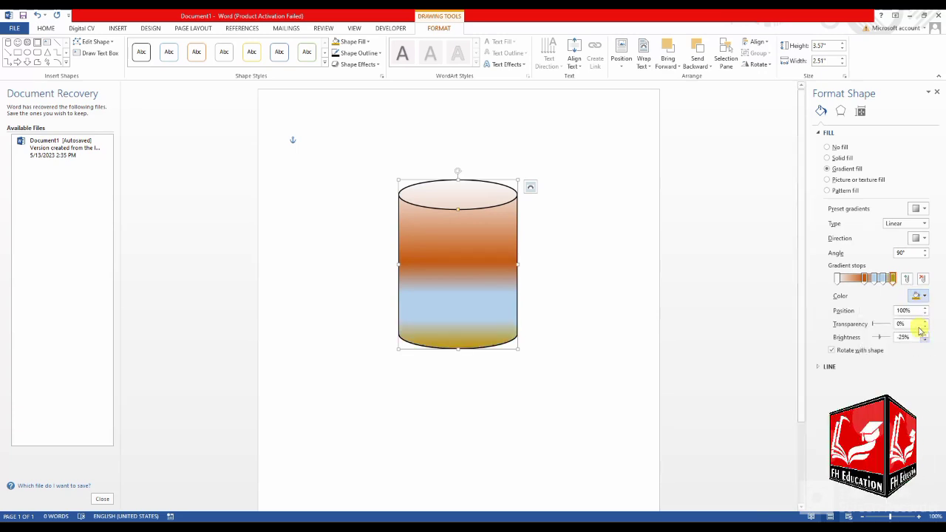
pyautogui.click(874, 280)
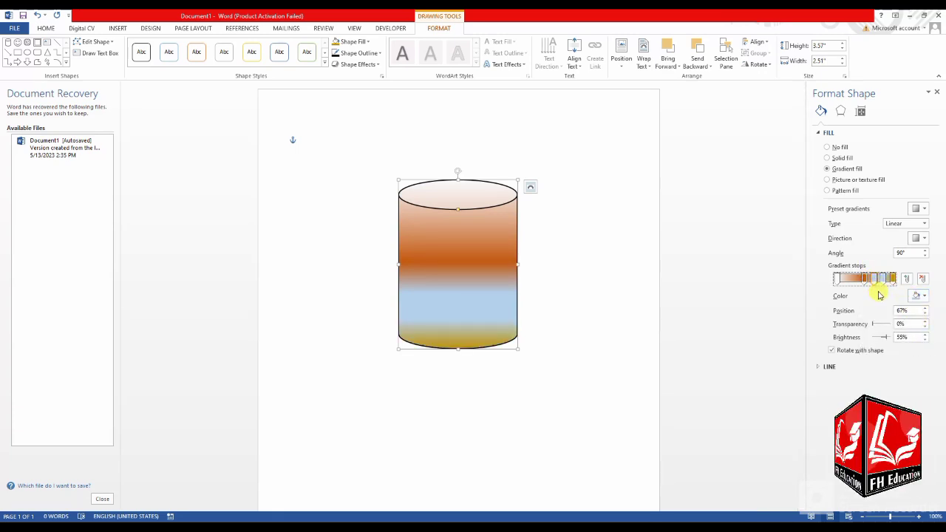
pyautogui.click(918, 297)
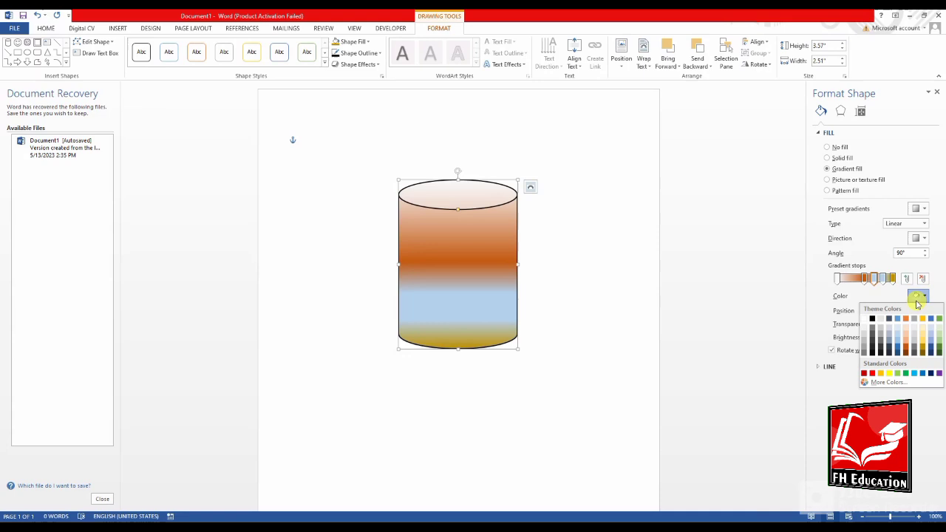
pyautogui.click(873, 320)
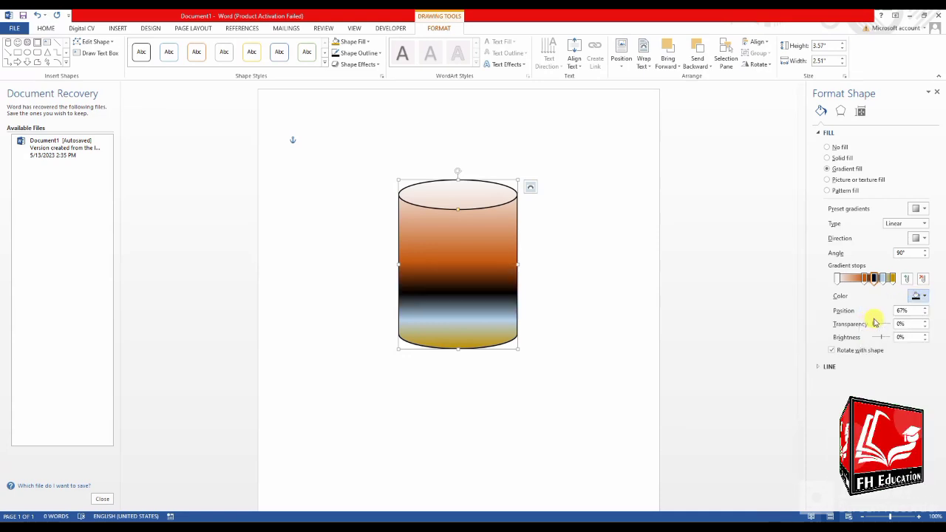
# - Make the 83% stop dark green and the first stop yellow, and shift the cylinder up-right
pyautogui.click(885, 278)
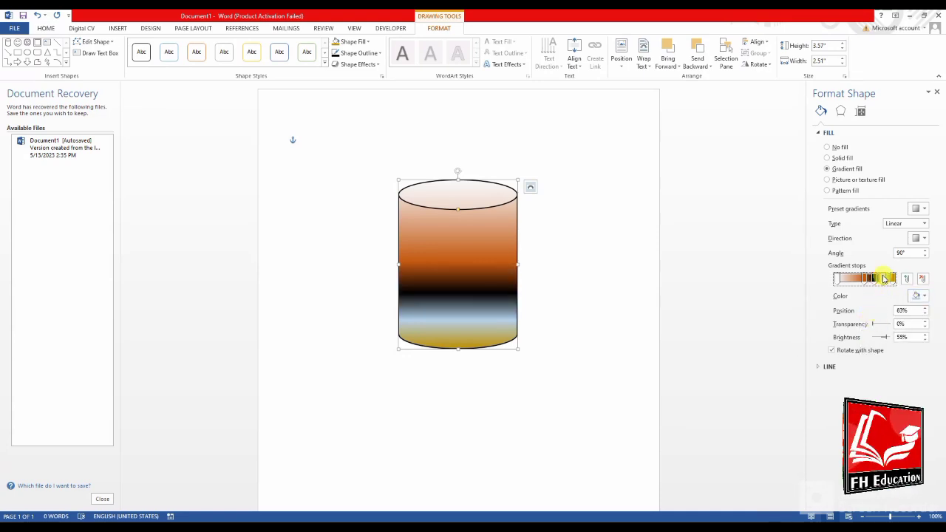
pyautogui.click(916, 295)
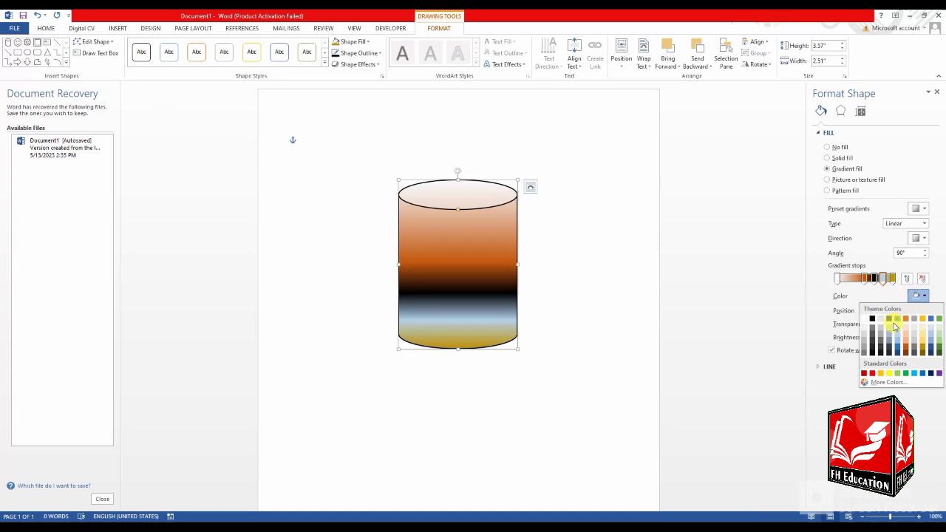
pyautogui.click(939, 352)
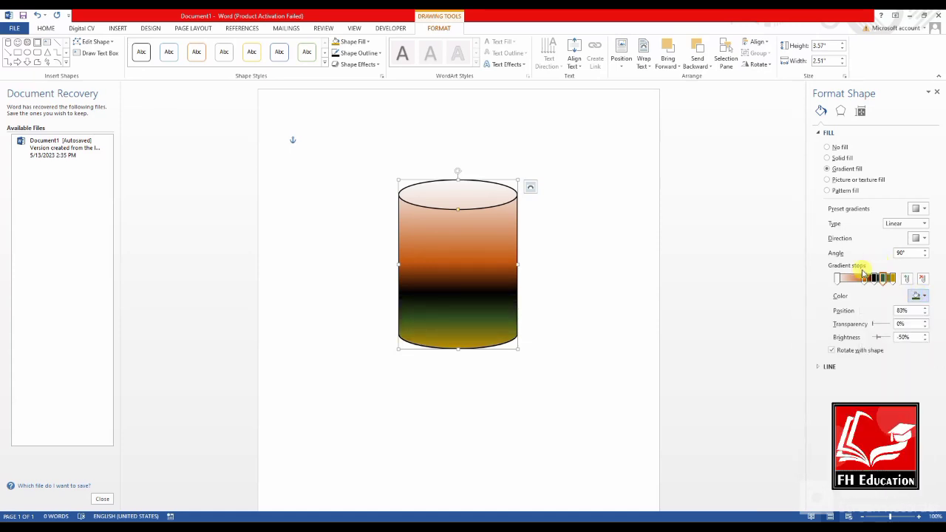
pyautogui.click(837, 280)
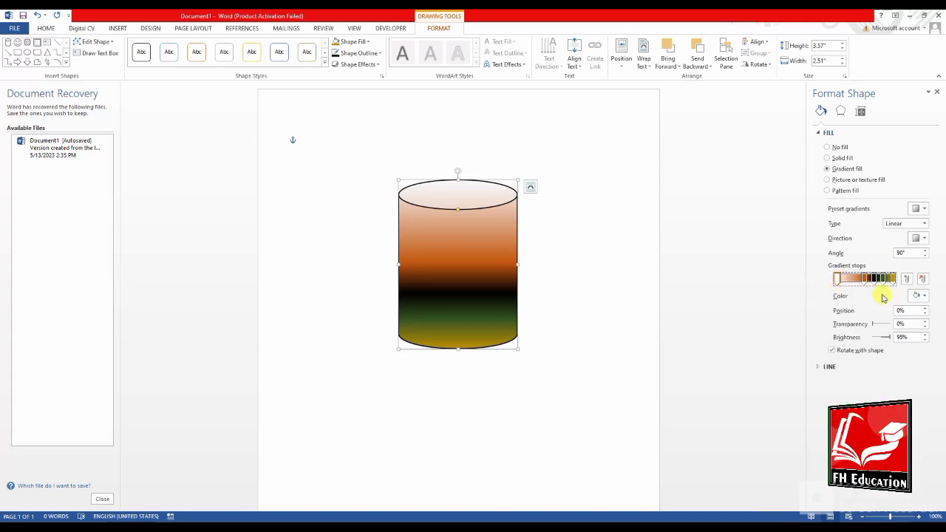
pyautogui.click(917, 297)
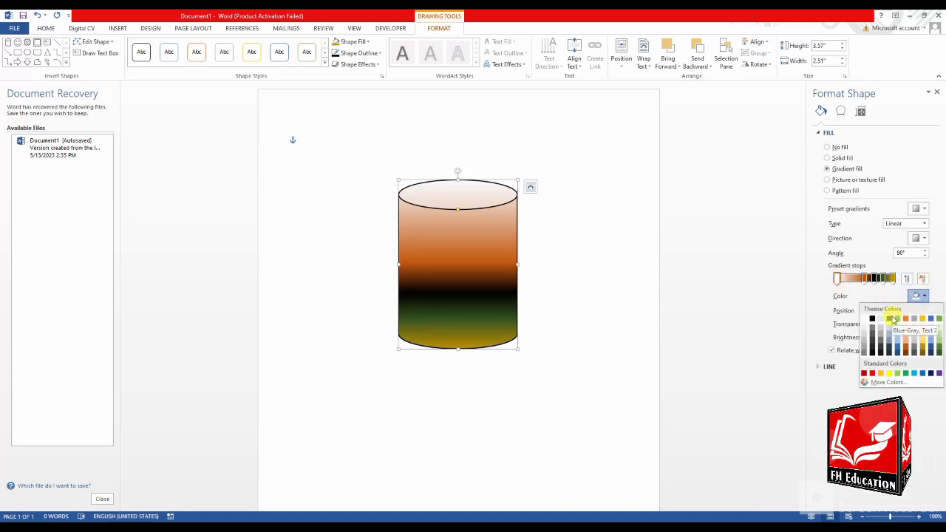
pyautogui.click(890, 374)
pyautogui.moveTo(496, 268); pyautogui.dragTo(517, 238)
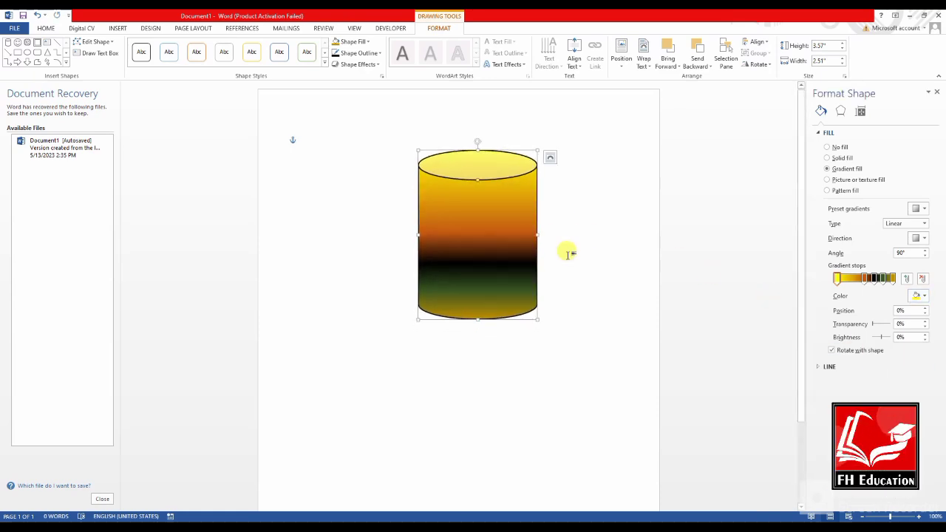
# - Add a pale gradient stop at 24% with 18% transparency
pyautogui.click(905, 281)
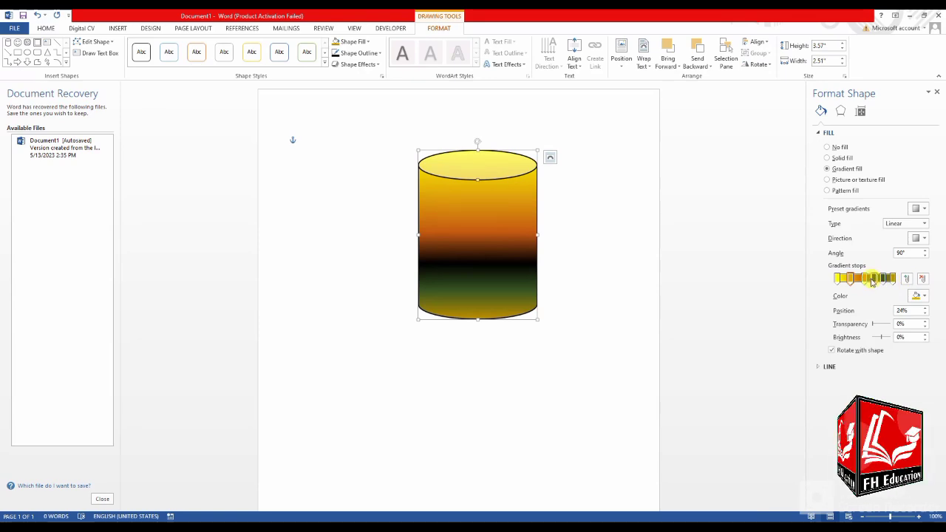
pyautogui.click(918, 295)
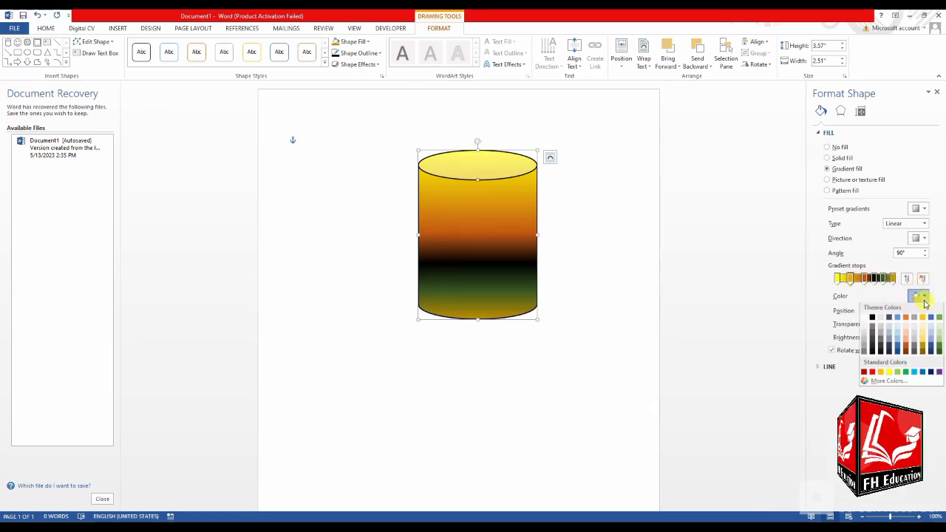
pyautogui.click(883, 321)
pyautogui.moveTo(490, 205); pyautogui.dragTo(484, 223)
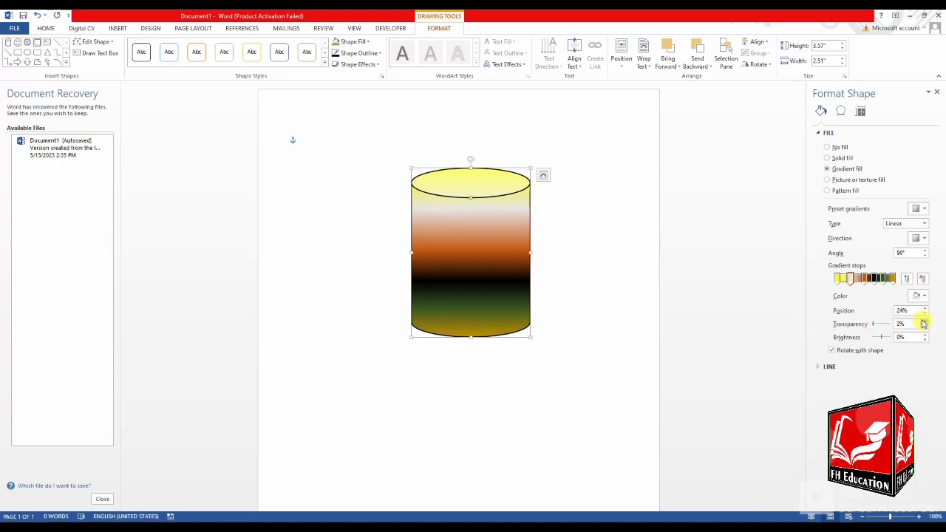
pyautogui.click(924, 321)
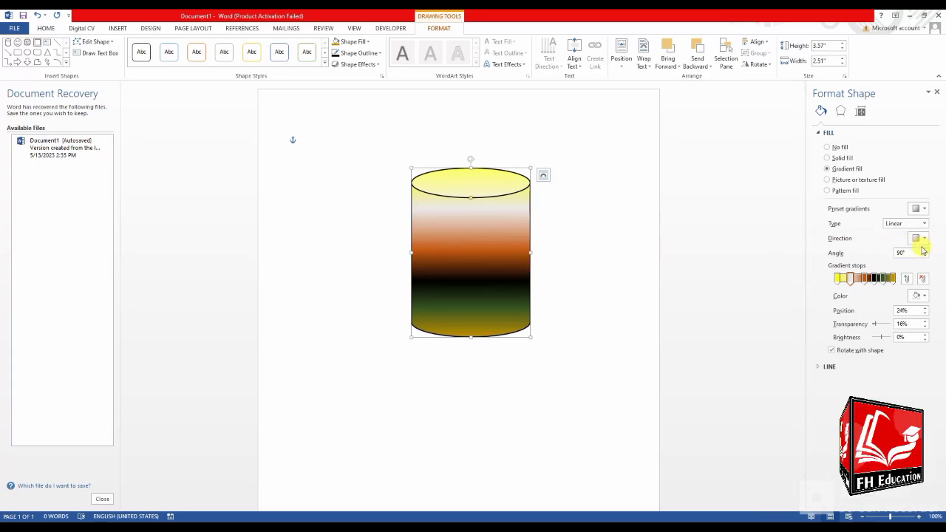
# - Give the cylinder's gradient a 135° diagonal direction, then switch its type through Radial and Rectangular to Path
pyautogui.click(922, 238)
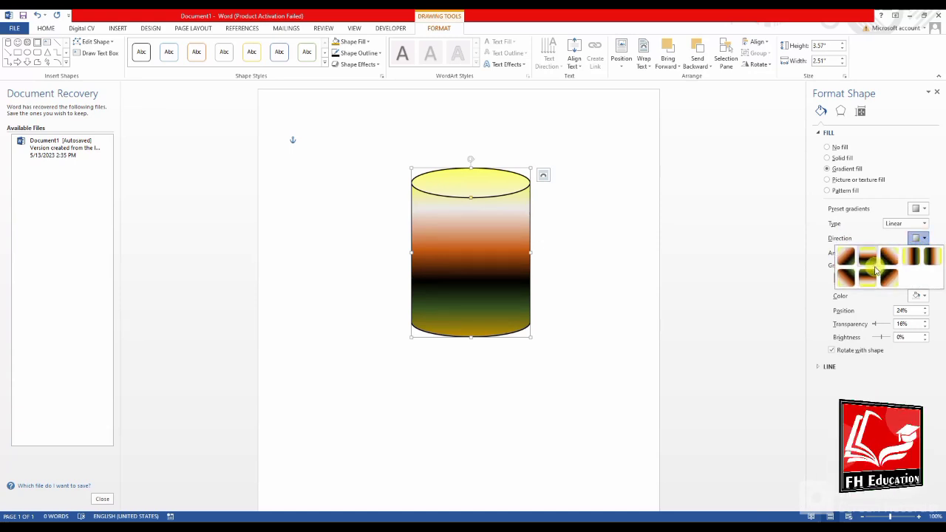
pyautogui.click(895, 256)
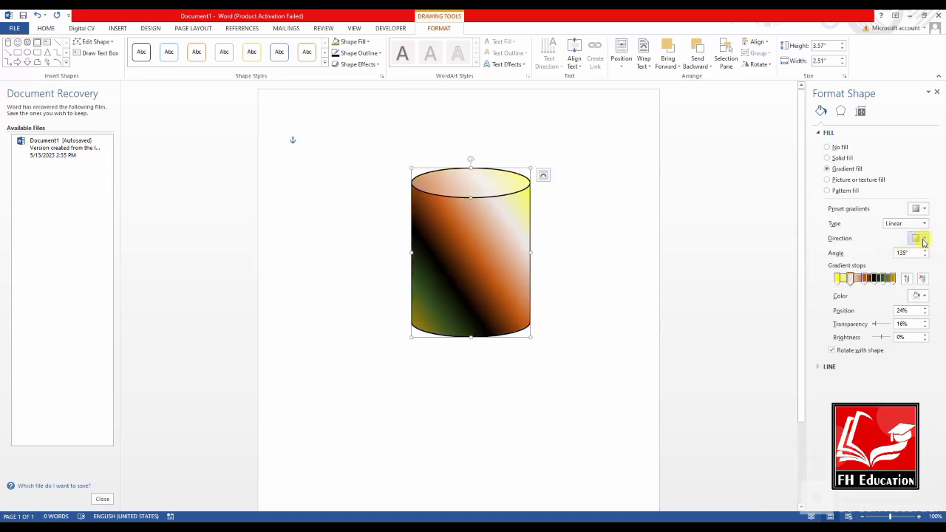
pyautogui.click(913, 223)
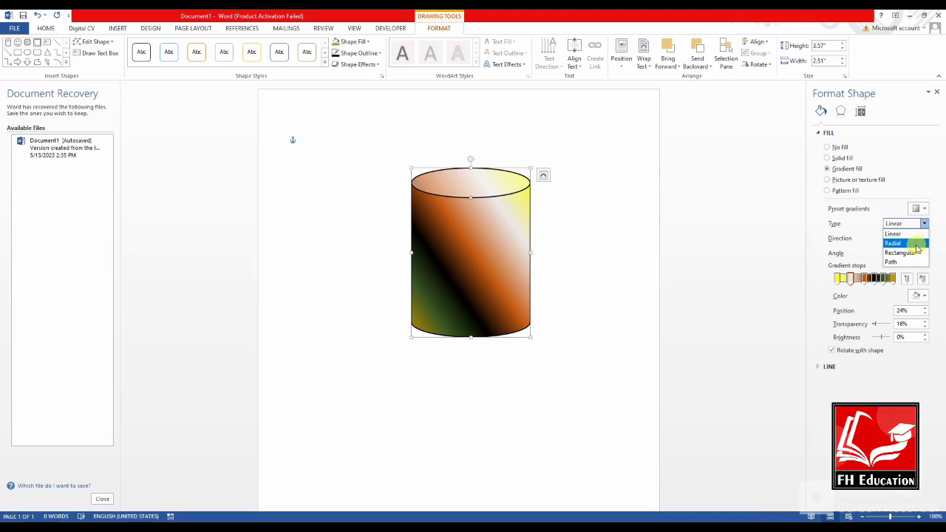
pyautogui.click(915, 244)
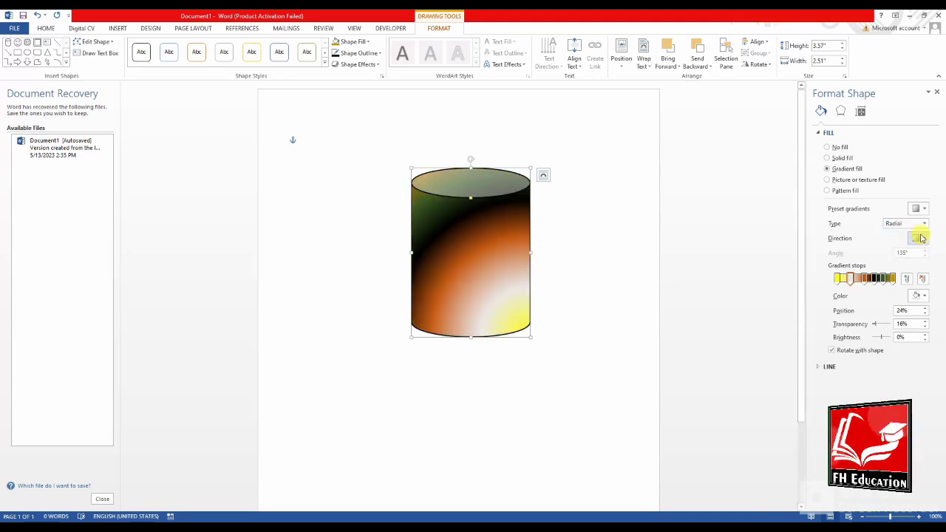
pyautogui.click(924, 225)
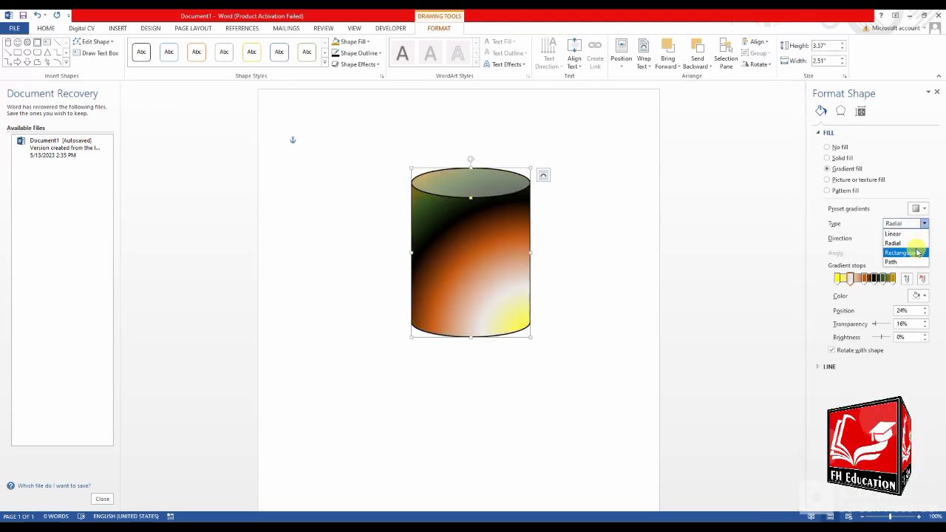
pyautogui.click(917, 253)
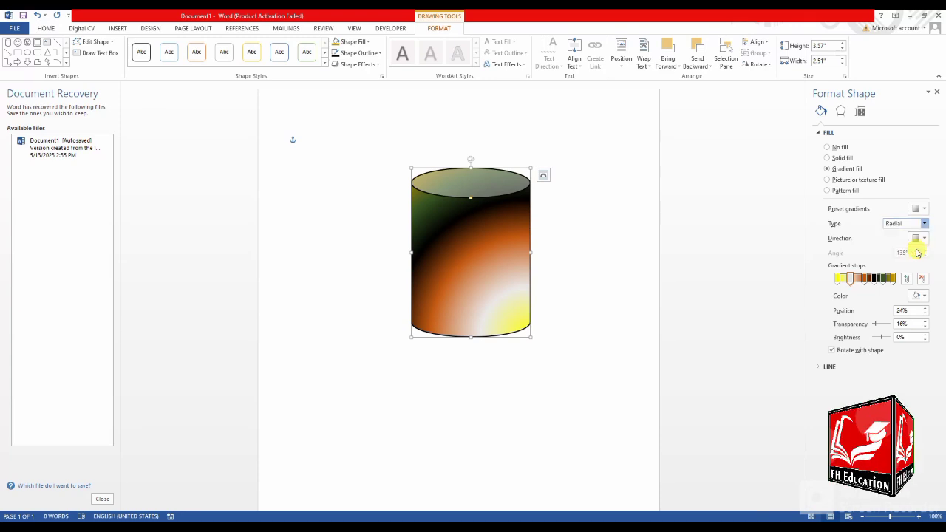
pyautogui.click(908, 224)
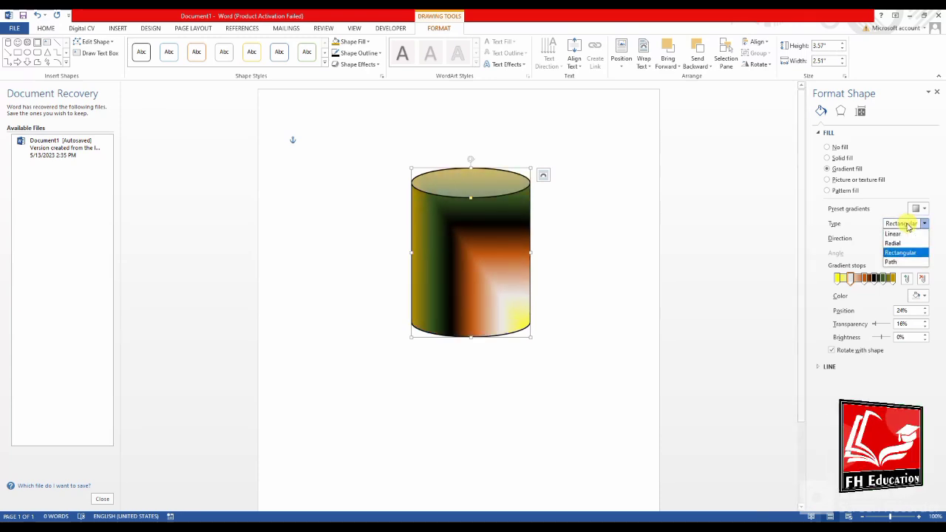
pyautogui.click(910, 263)
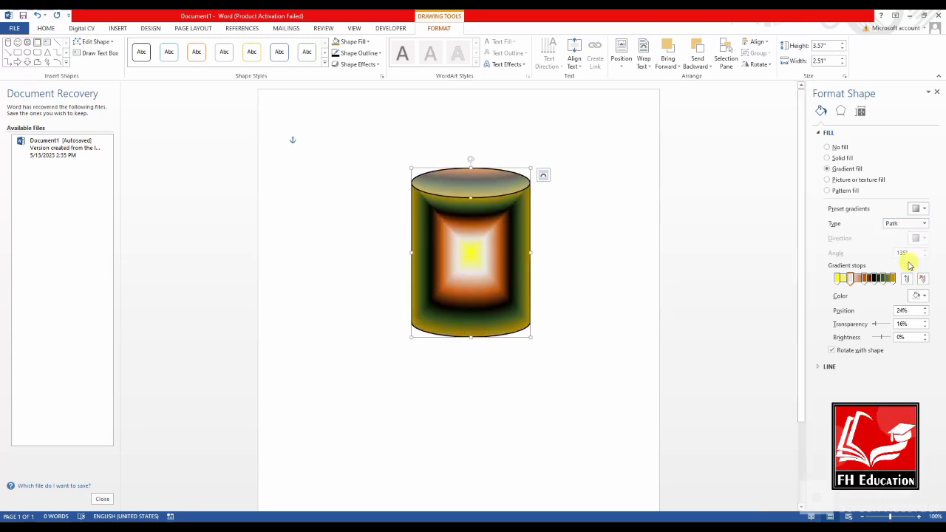
pyautogui.click(546, 339)
# - Reselect the cylinder and give its text a gradient fill in Text Options
pyautogui.moveTo(471, 294); pyautogui.dragTo(459, 290)
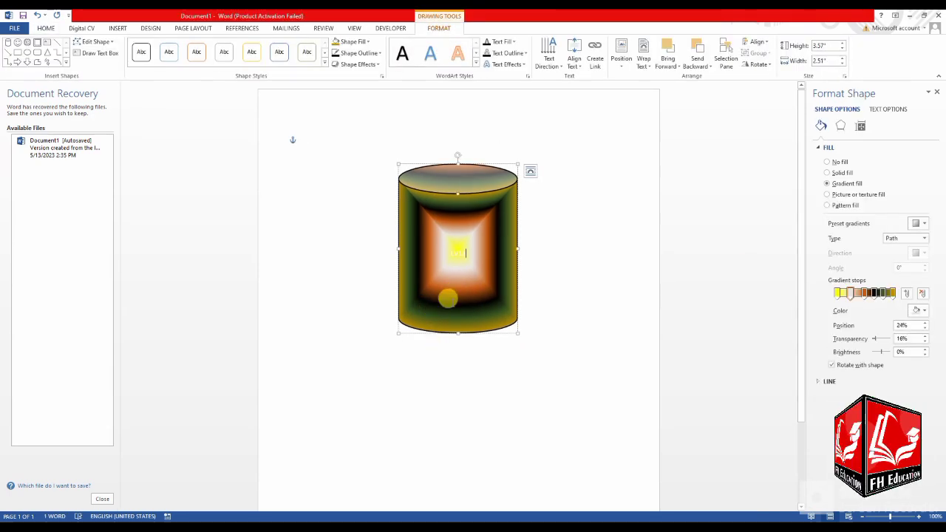
pyautogui.click(542, 390)
pyautogui.click(451, 281)
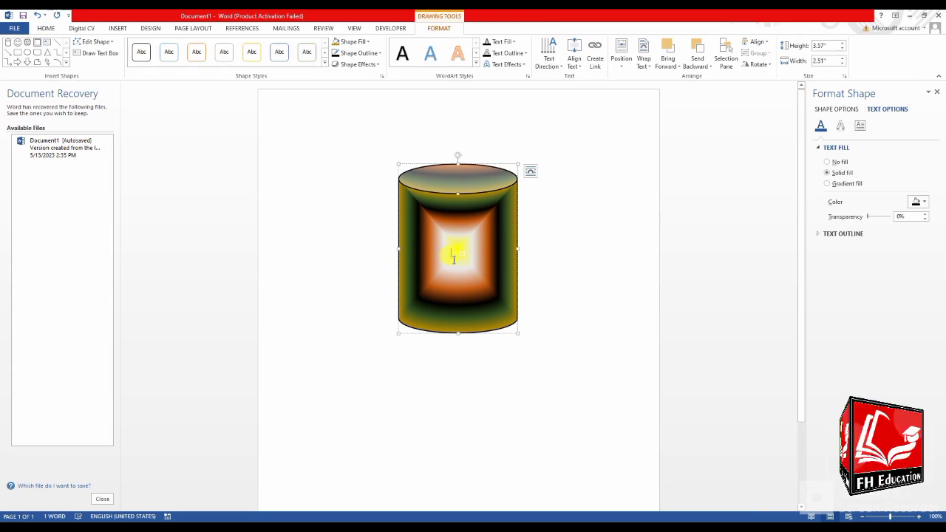
pyautogui.click(453, 258)
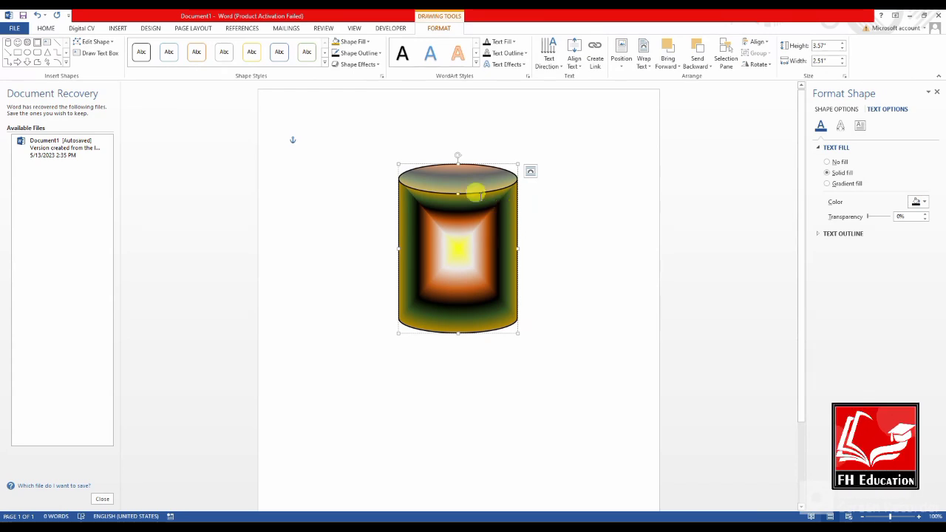
pyautogui.click(844, 184)
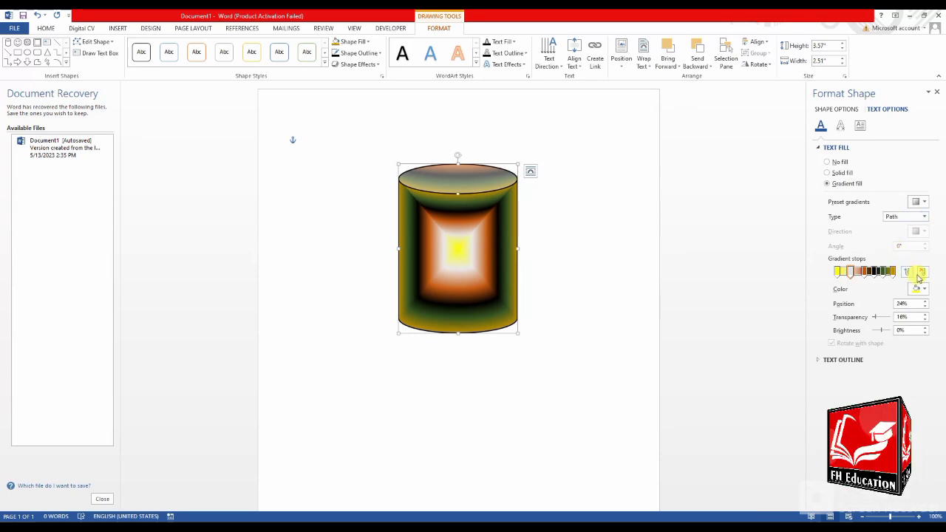
# - Remove three gradient stops, make the last stop light orange, set type Linear, and move the cylinder lower
pyautogui.click(923, 273)
pyautogui.click(923, 274)
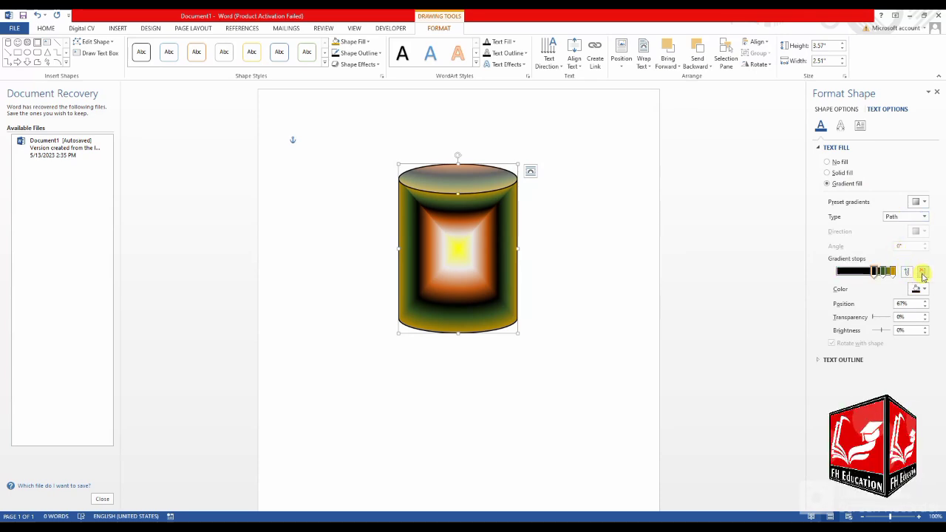
pyautogui.click(923, 273)
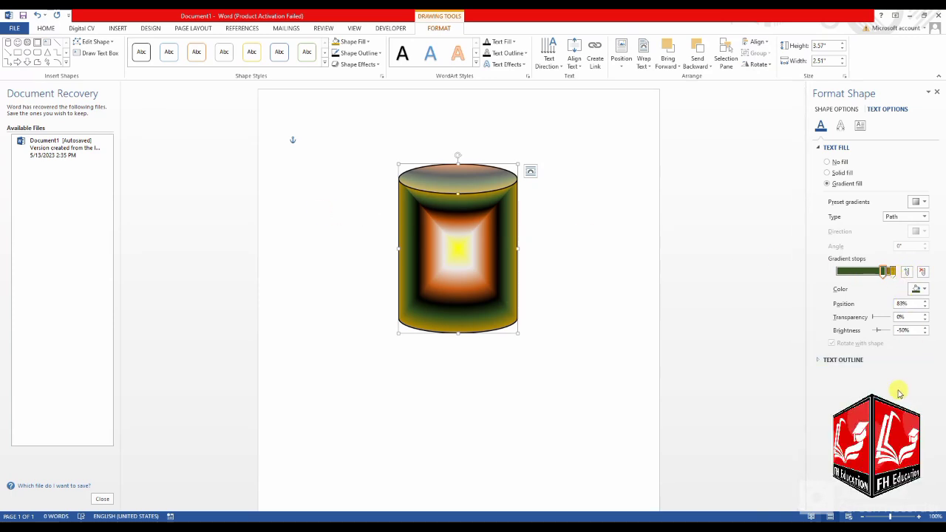
pyautogui.click(892, 273)
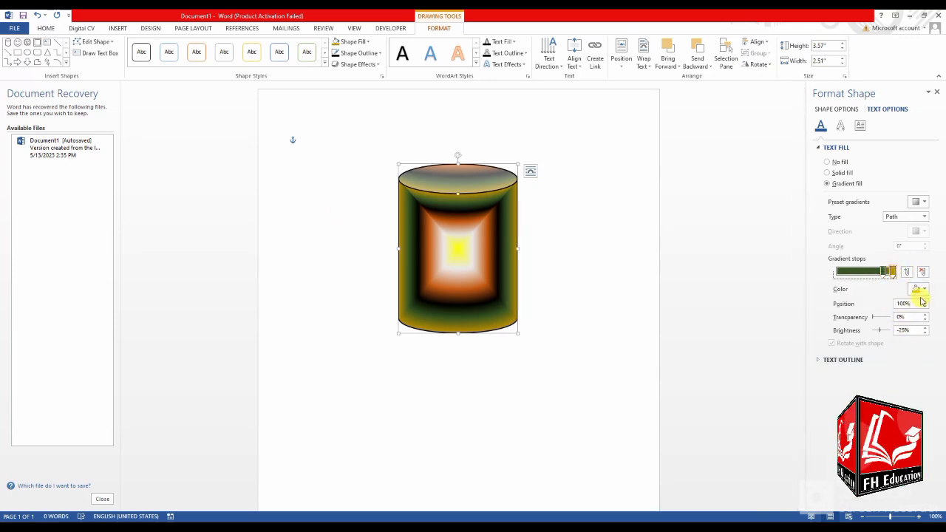
pyautogui.click(921, 290)
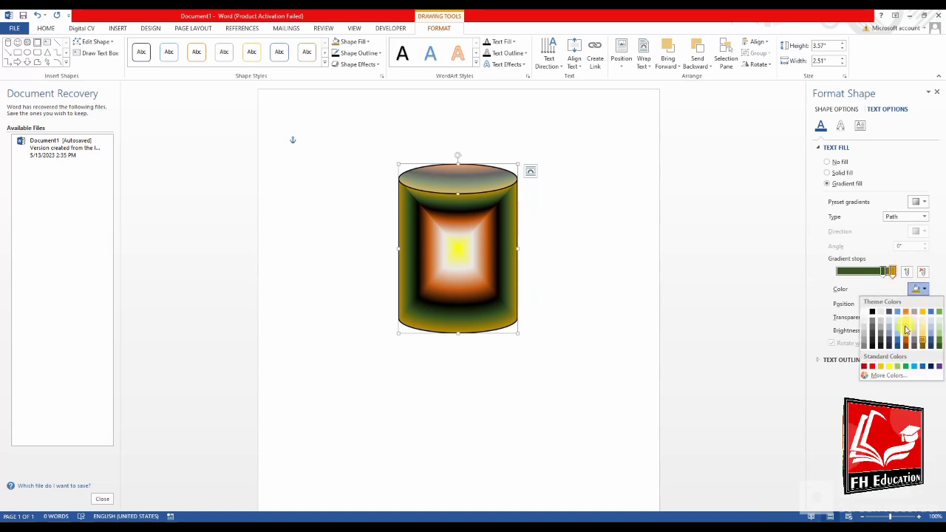
pyautogui.click(906, 330)
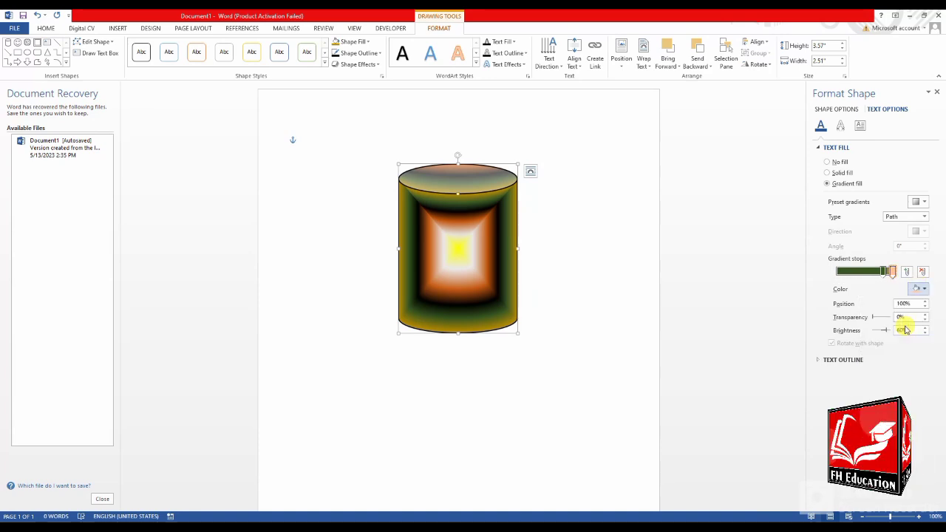
pyautogui.click(924, 217)
pyautogui.click(904, 221)
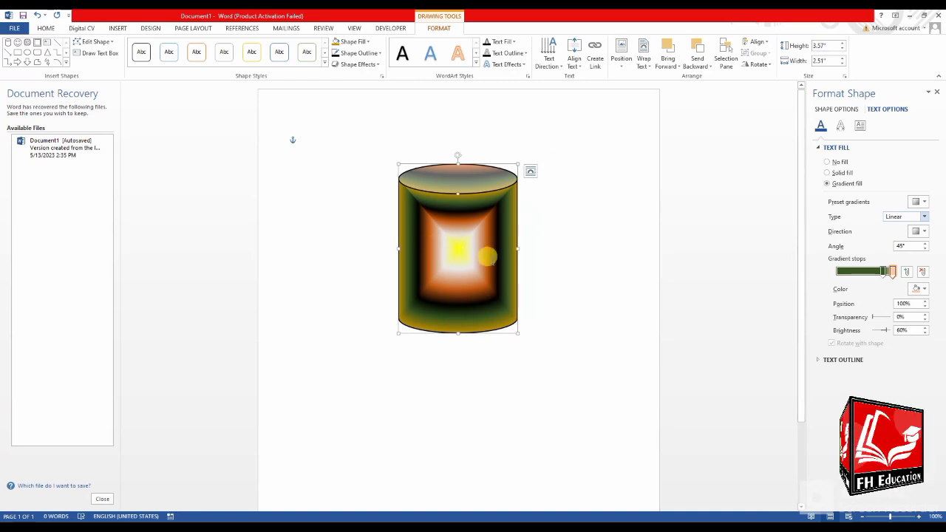
pyautogui.moveTo(478, 181)
pyautogui.mouseDown()
pyautogui.moveTo(656, 307)
pyautogui.moveTo(487, 251)
pyautogui.mouseUp()
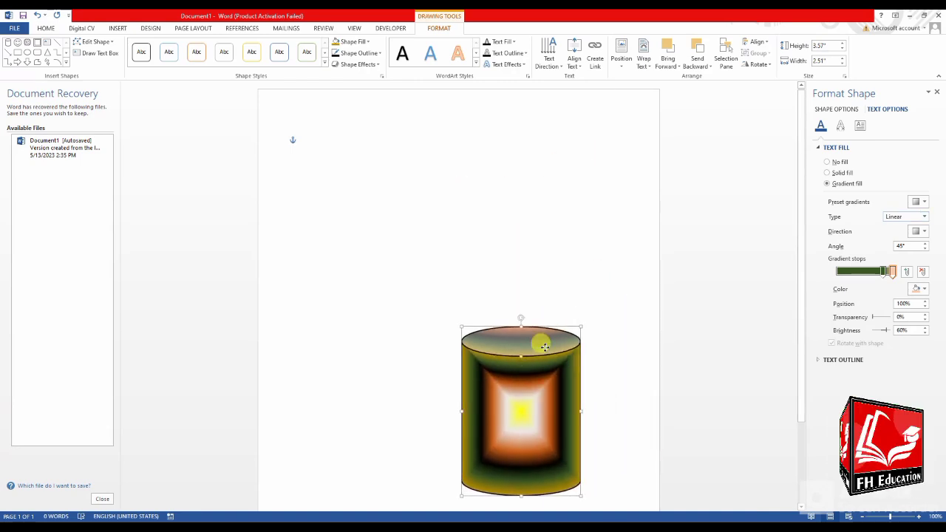
# - Delete the cylinder and browse the Insert Shapes gallery without choosing a shape
pyautogui.press('Delete')
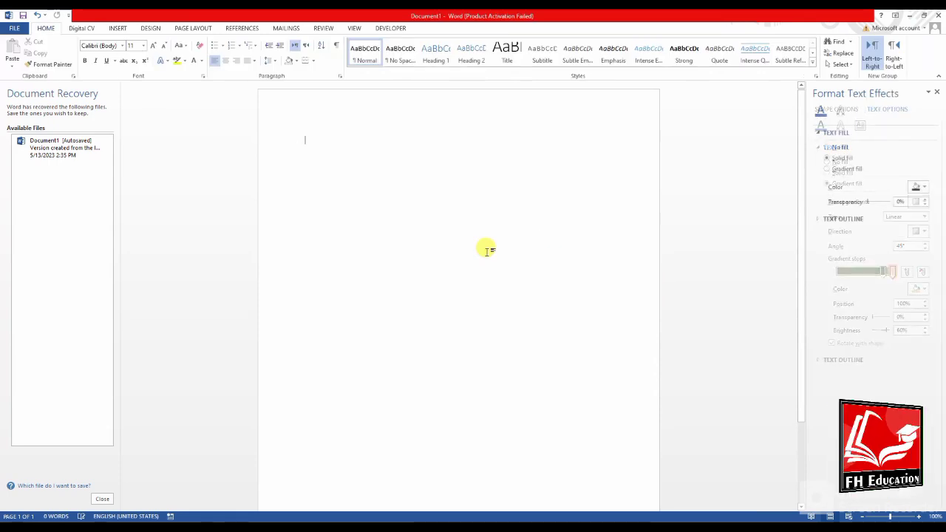
pyautogui.click(118, 28)
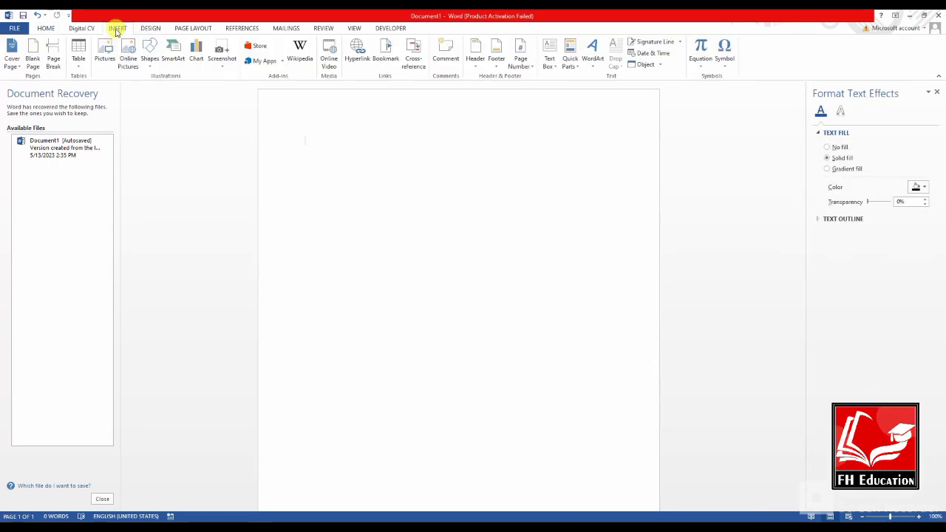
pyautogui.click(145, 60)
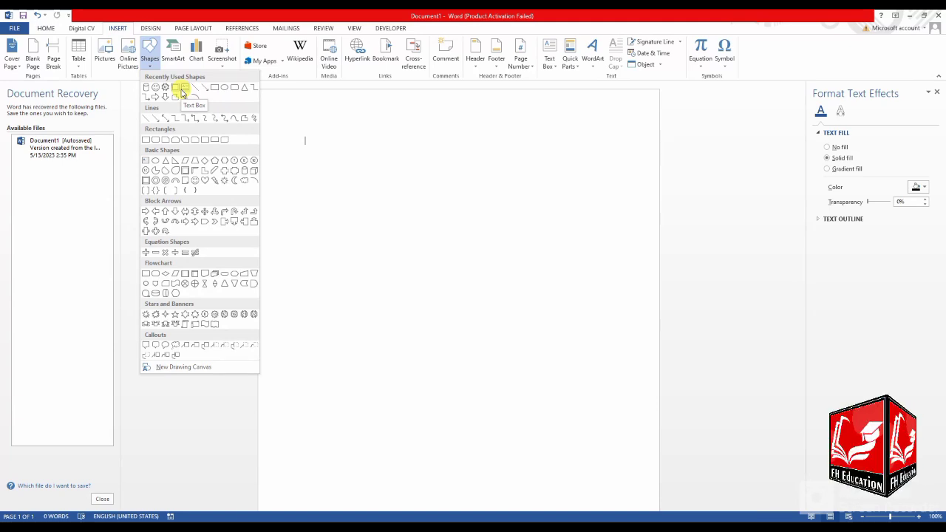
pyautogui.click(316, 152)
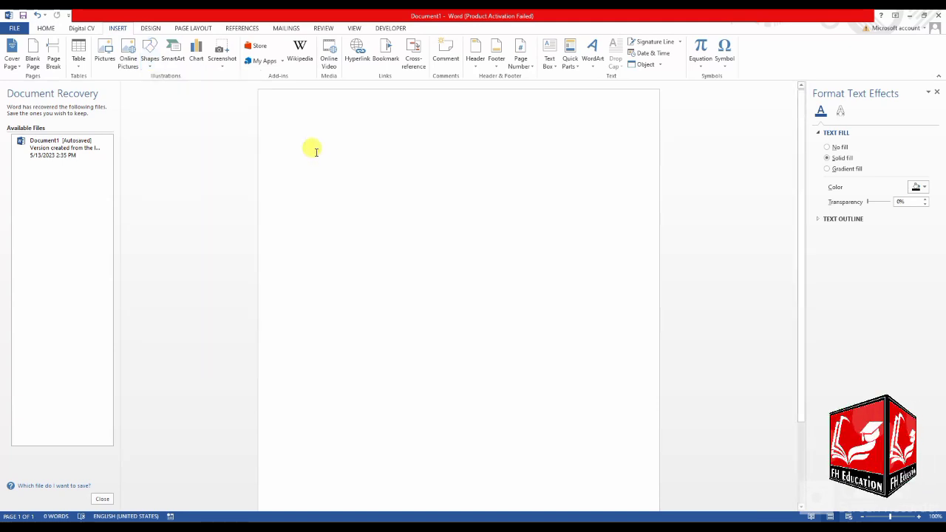
# - Type the line 'Welcome to FH Education!' and select the whole line
pyautogui.write('w')
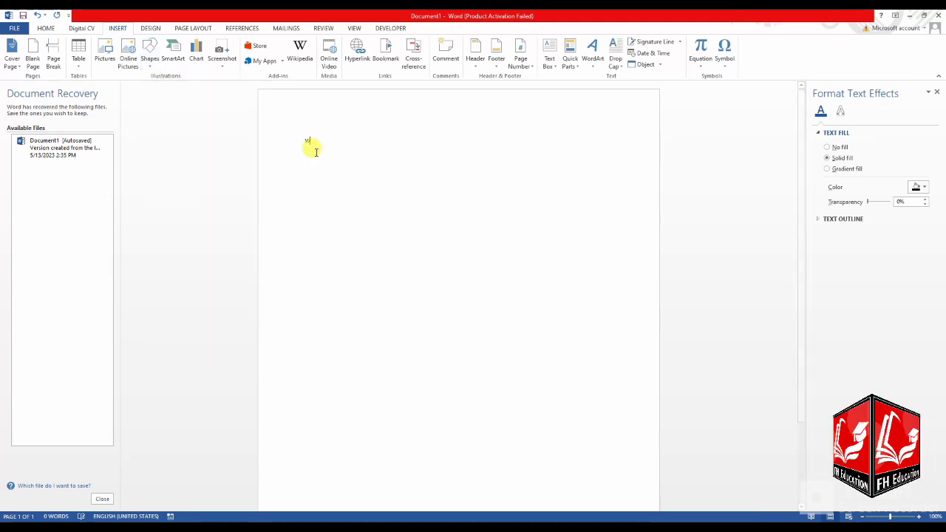
pyautogui.press('BackSpace')
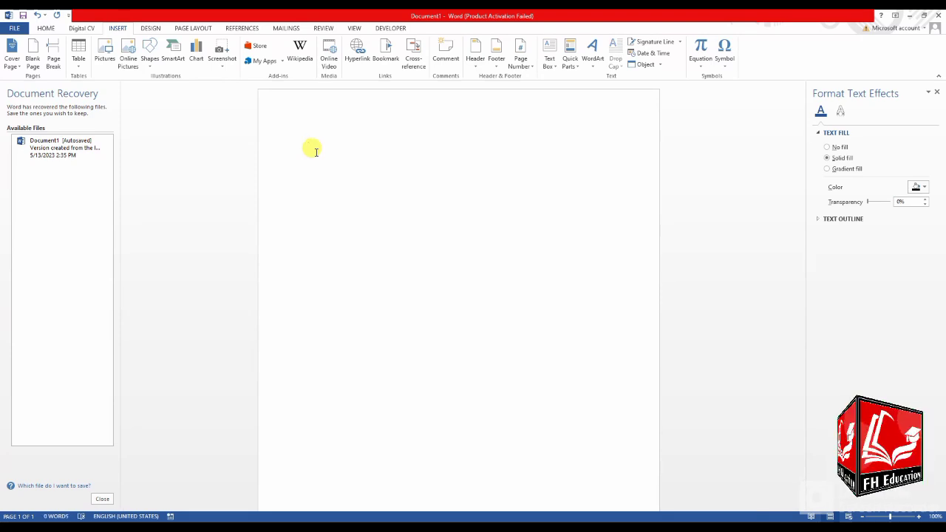
pyautogui.write('w')
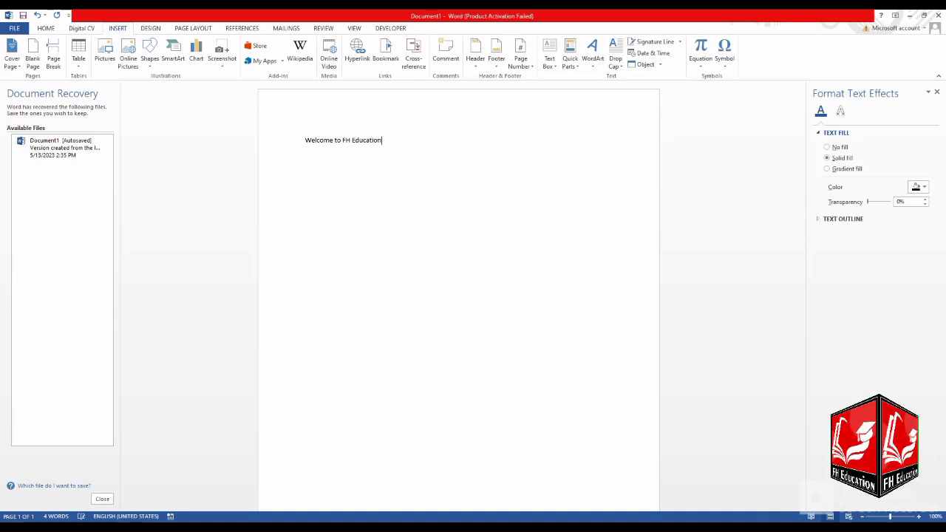
pyautogui.tripleClick(358, 143)
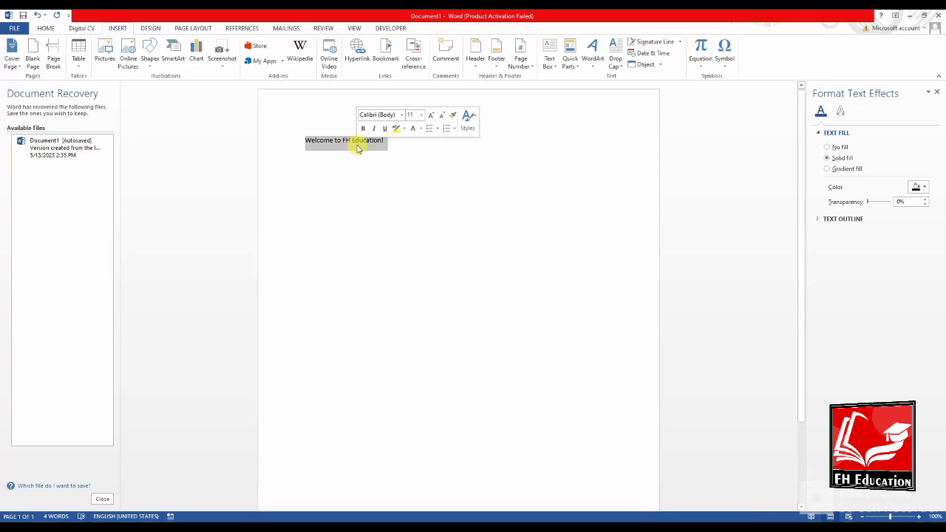
# - Grow the heading to 22 pt and make it bold, italic and underlined
pyautogui.click(47, 30)
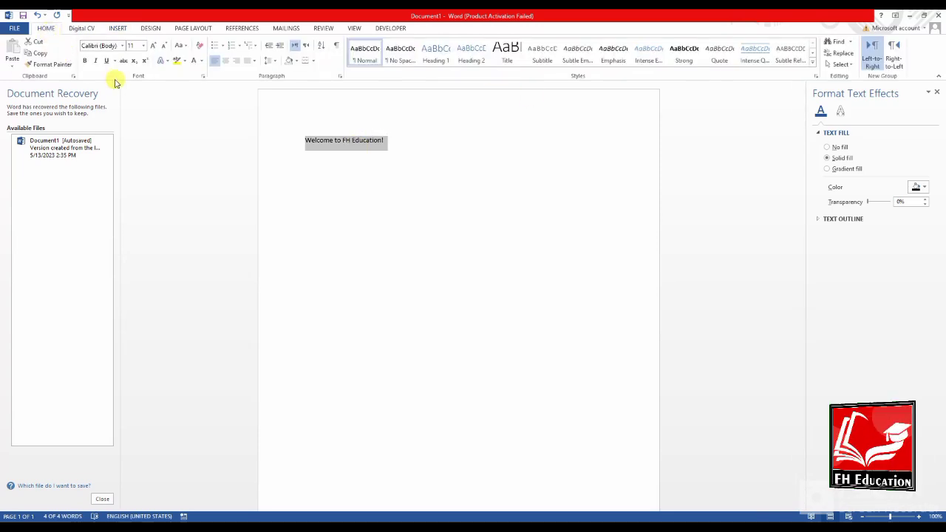
pyautogui.click(153, 46)
pyautogui.click(152, 46)
pyautogui.click(152, 46)
pyautogui.click(152, 46)
pyautogui.click(152, 46)
pyautogui.click(153, 46)
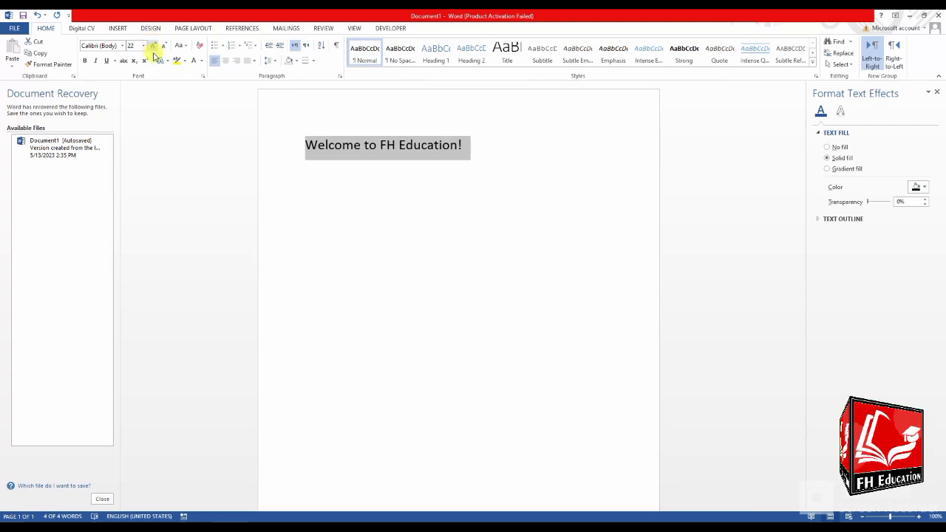
pyautogui.click(84, 61)
pyautogui.click(95, 61)
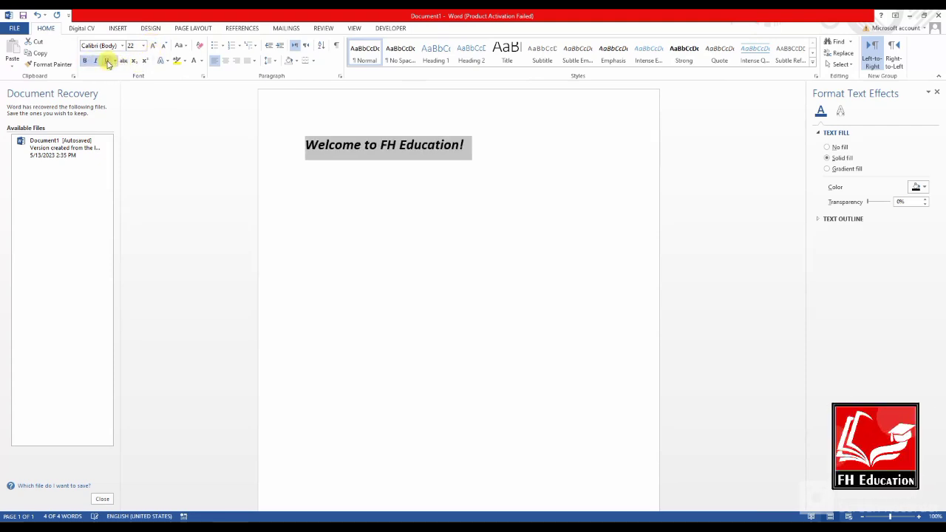
pyautogui.click(107, 61)
# - Reselect the heading and try right and center alignment before settling on left
pyautogui.click(478, 229)
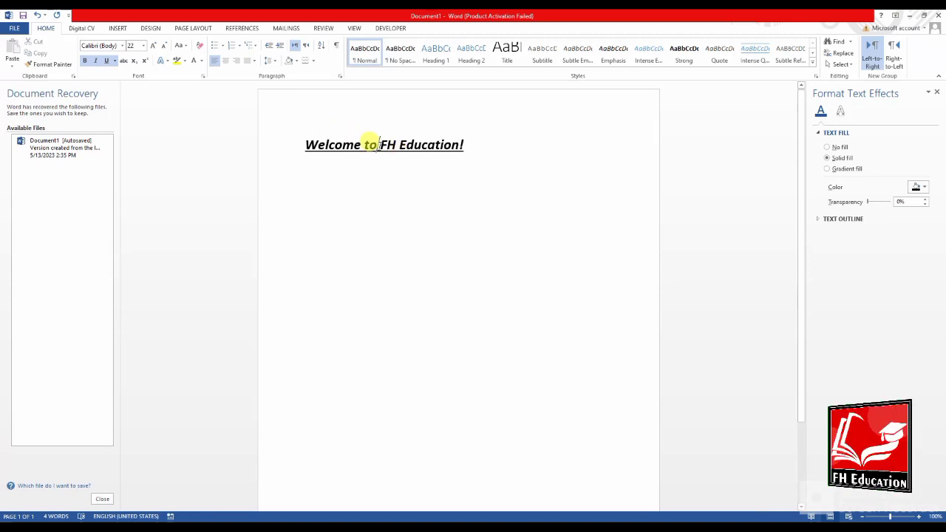
pyautogui.tripleClick(379, 144)
pyautogui.click(253, 60)
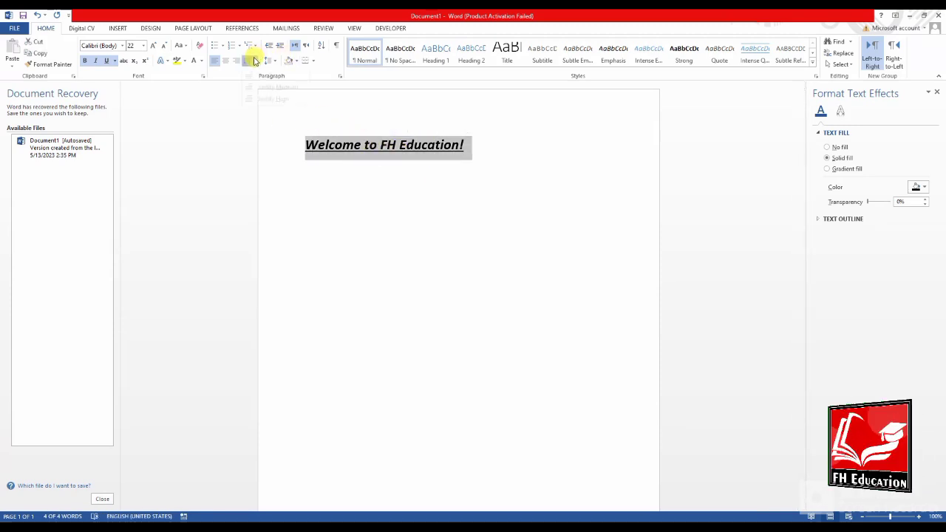
pyautogui.click(232, 62)
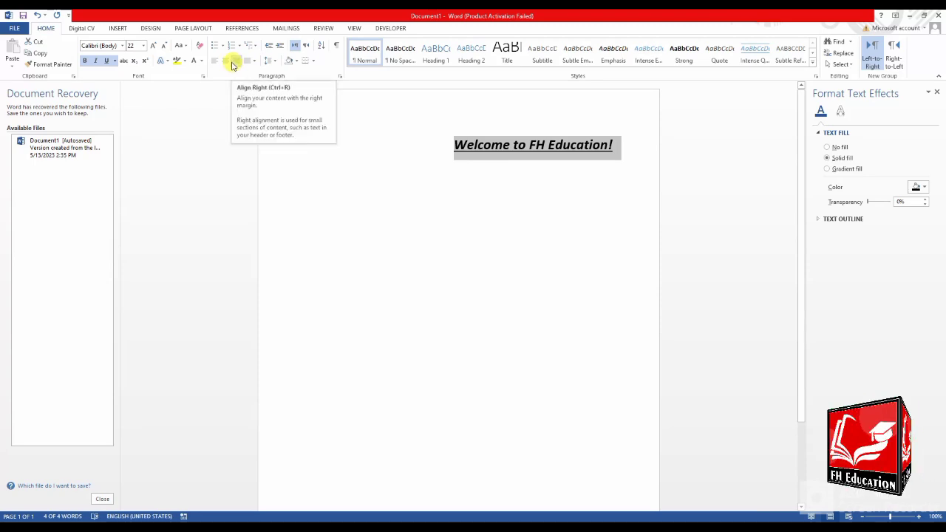
pyautogui.click(225, 65)
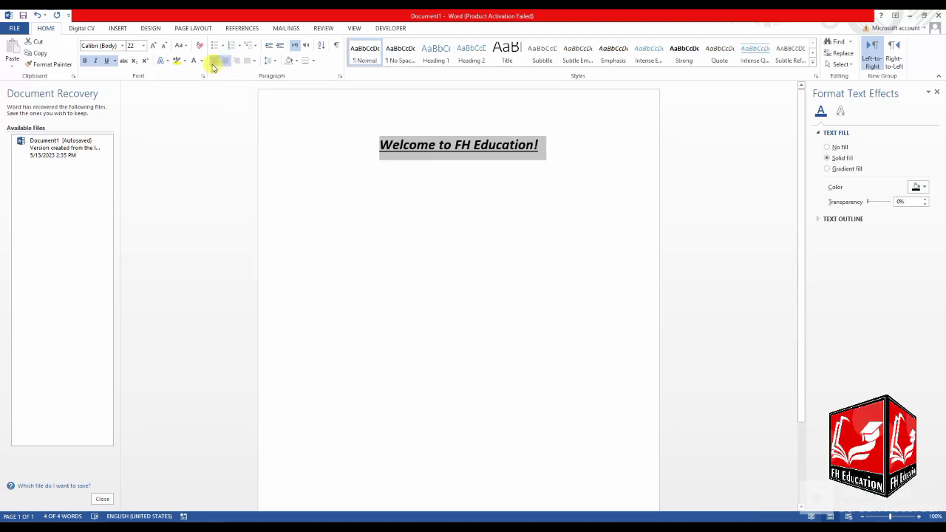
pyautogui.click(213, 63)
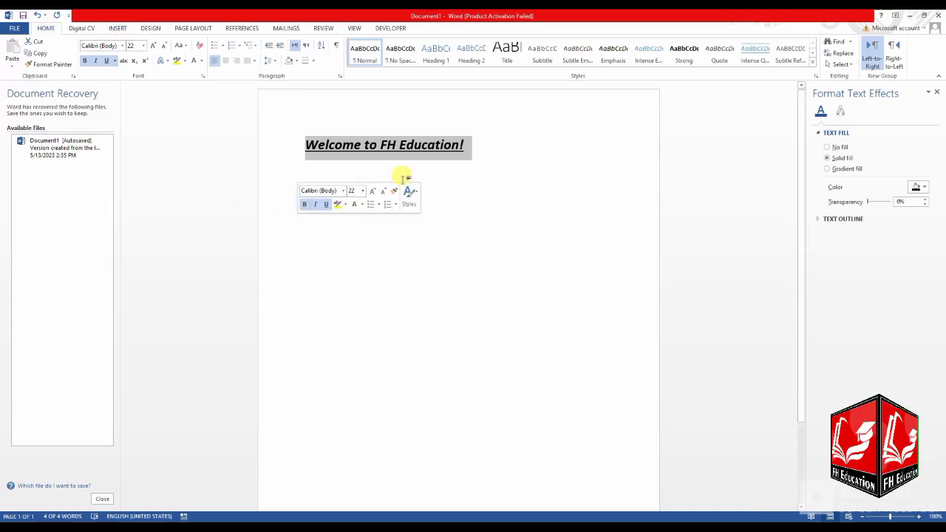
# - Add a new line below the heading and draw a rectangle shape beneath it
pyautogui.click(503, 166)
pyautogui.press('Return')
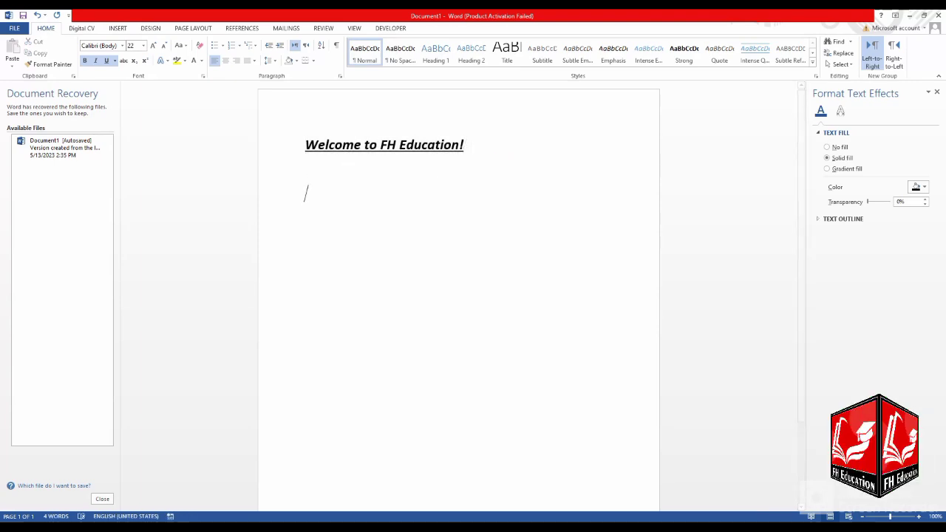
pyautogui.click(119, 28)
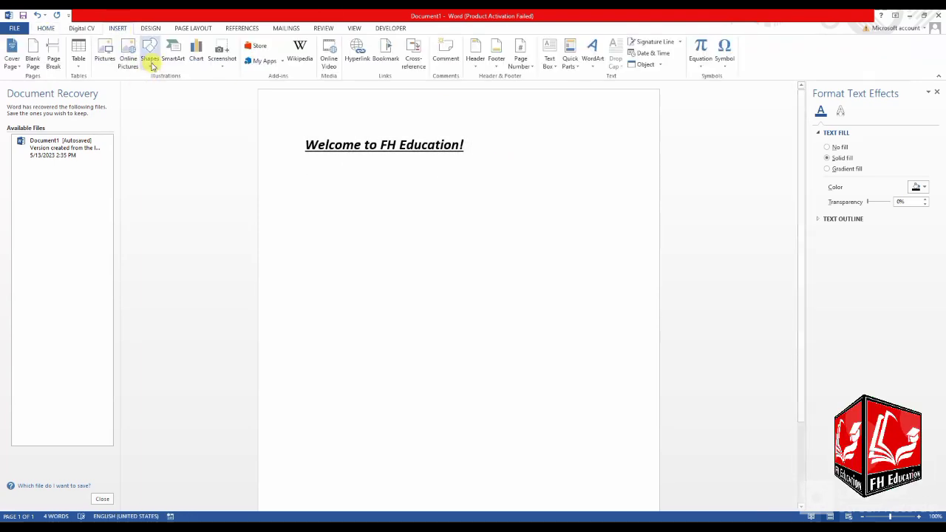
pyautogui.click(150, 51)
pyautogui.click(221, 88)
pyautogui.moveTo(373, 220); pyautogui.dragTo(568, 341)
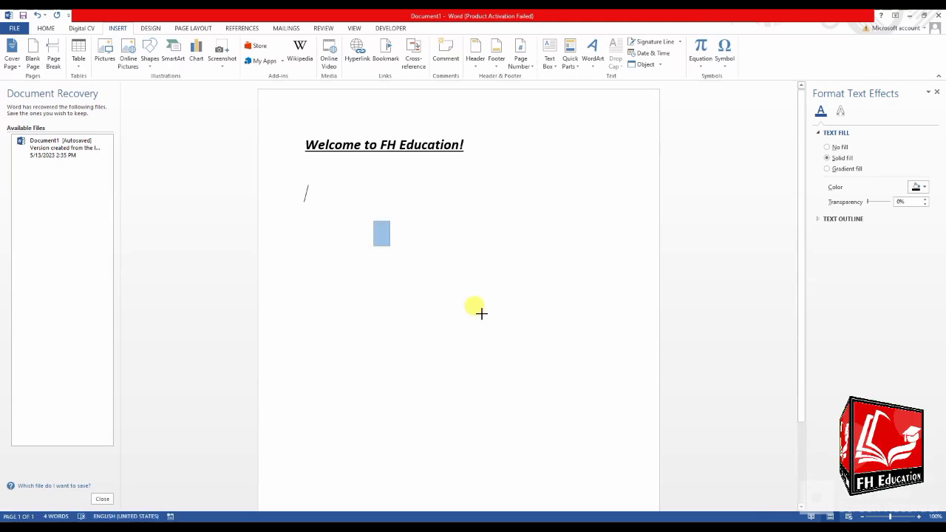
pyautogui.click(449, 367)
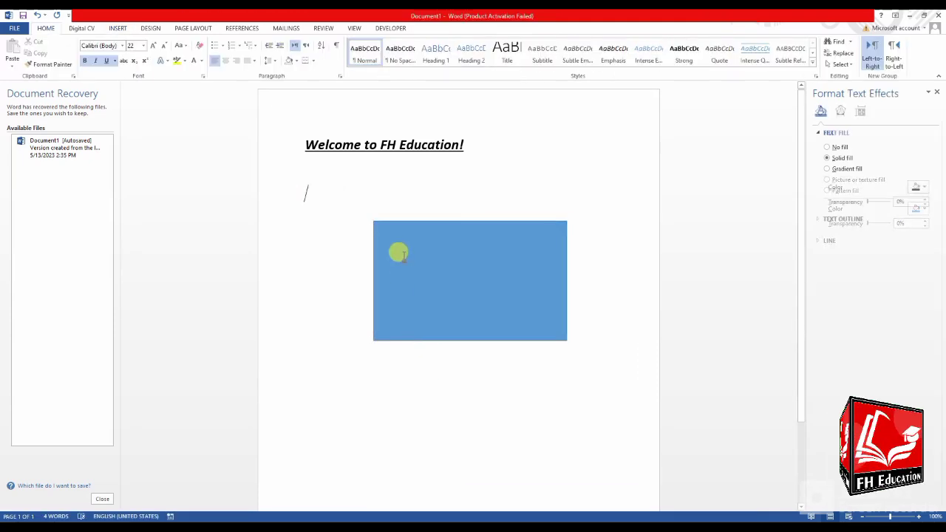
# - Drag the blue rectangle up so it covers the heading
pyautogui.click(296, 144)
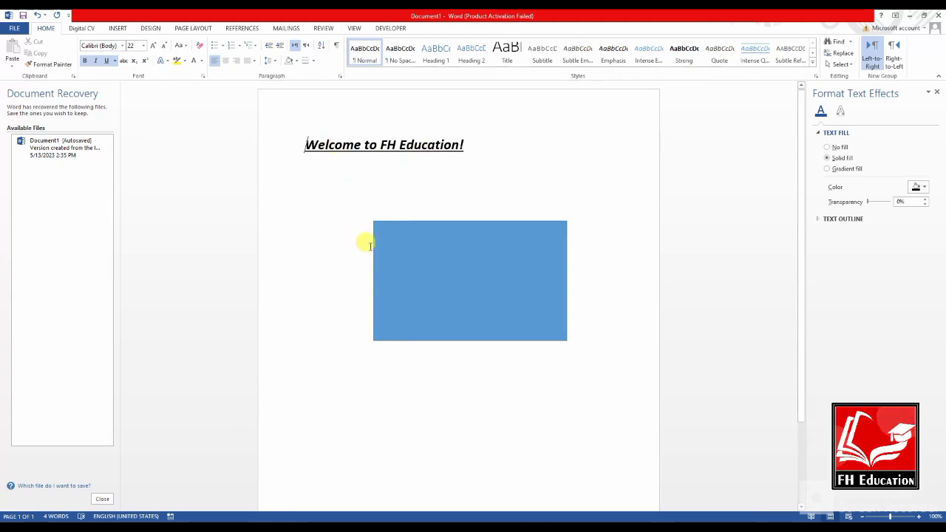
pyautogui.click(464, 300)
pyautogui.moveTo(465, 303)
pyautogui.mouseDown()
pyautogui.moveTo(402, 151)
pyautogui.moveTo(442, 232)
pyautogui.moveTo(382, 179)
pyautogui.mouseUp()
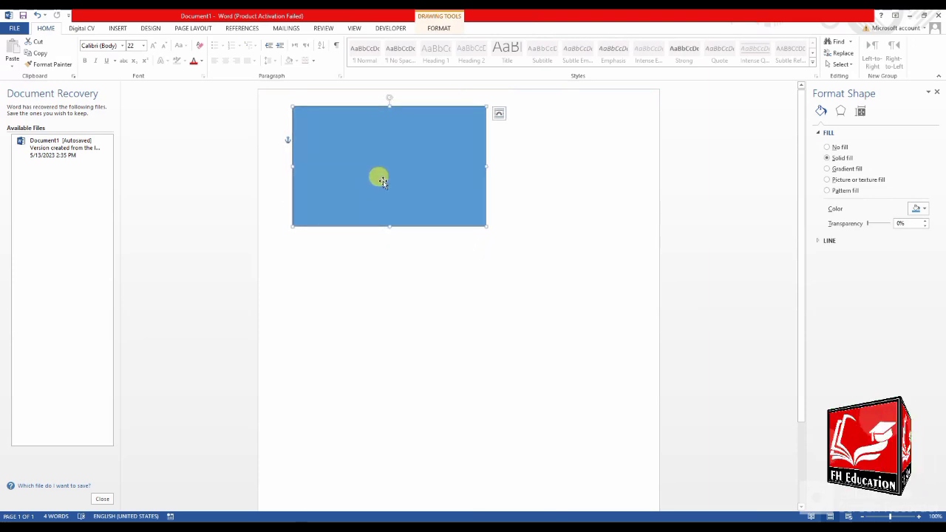
# - Send the rectangle back from its right-click menu and nudge it slightly down
pyautogui.rightClick(411, 157)
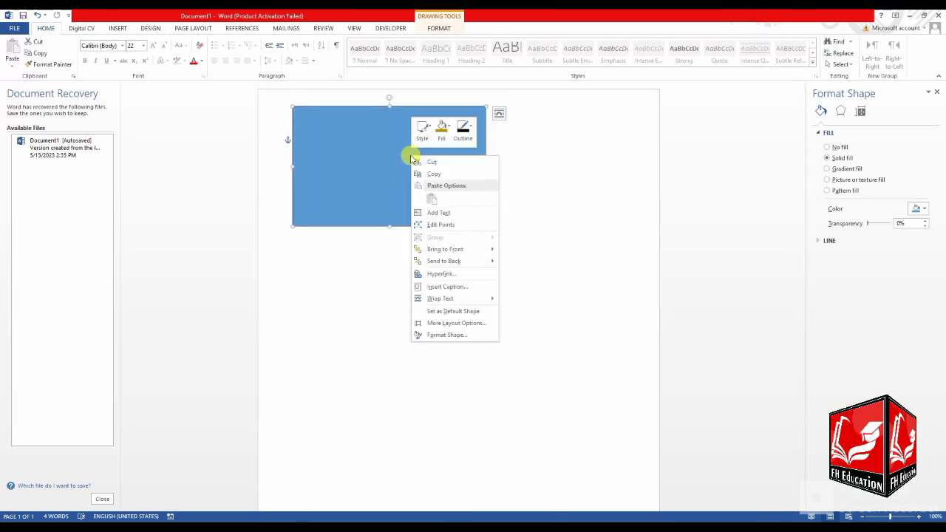
pyautogui.moveTo(480, 250)
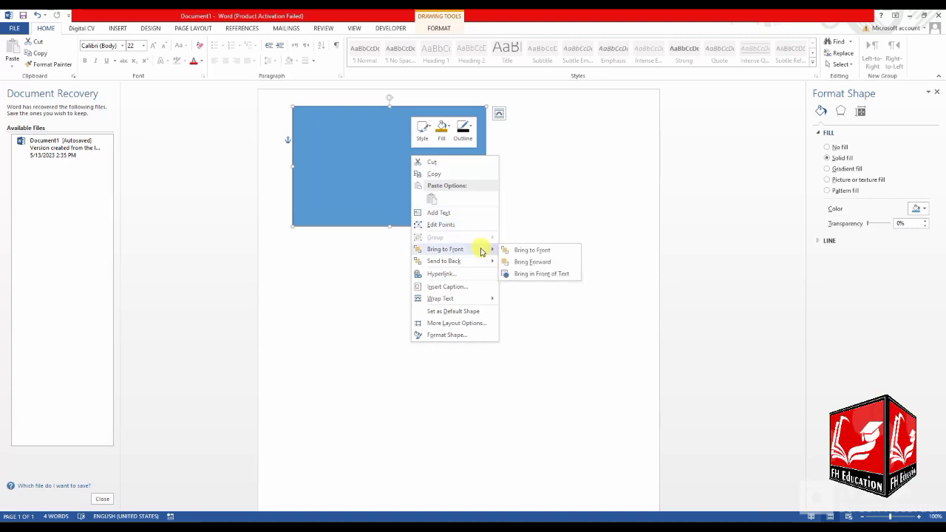
pyautogui.click(518, 261)
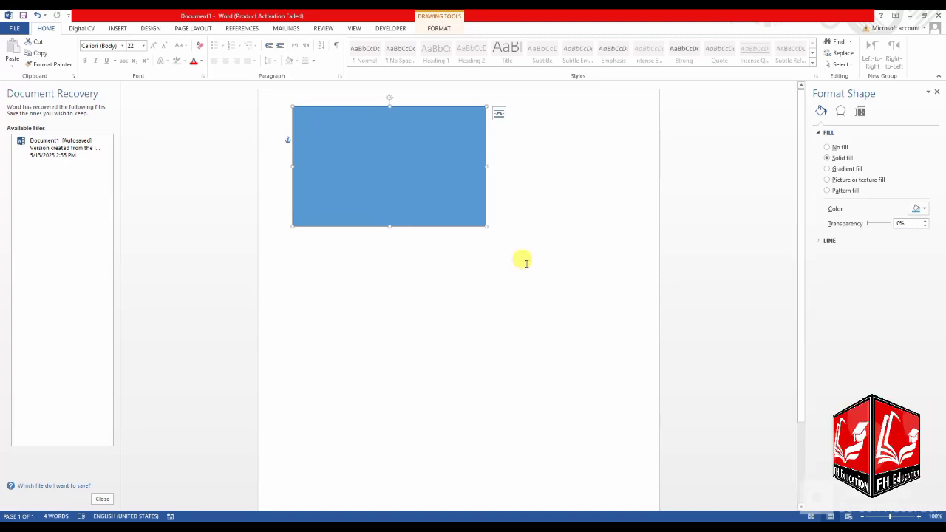
pyautogui.moveTo(403, 195); pyautogui.dragTo(407, 222)
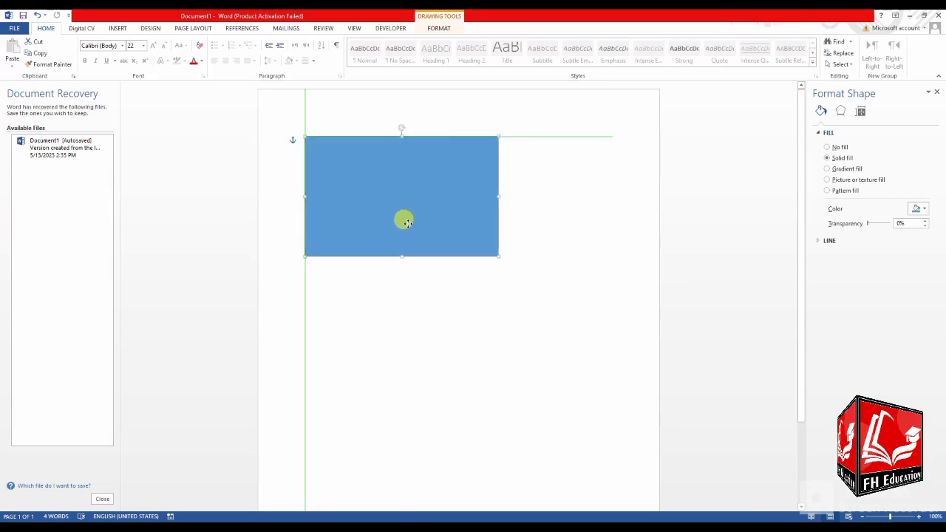
# - Send the rectangle further back, reveal the heading, then move it back to the page top
pyautogui.rightClick(407, 221)
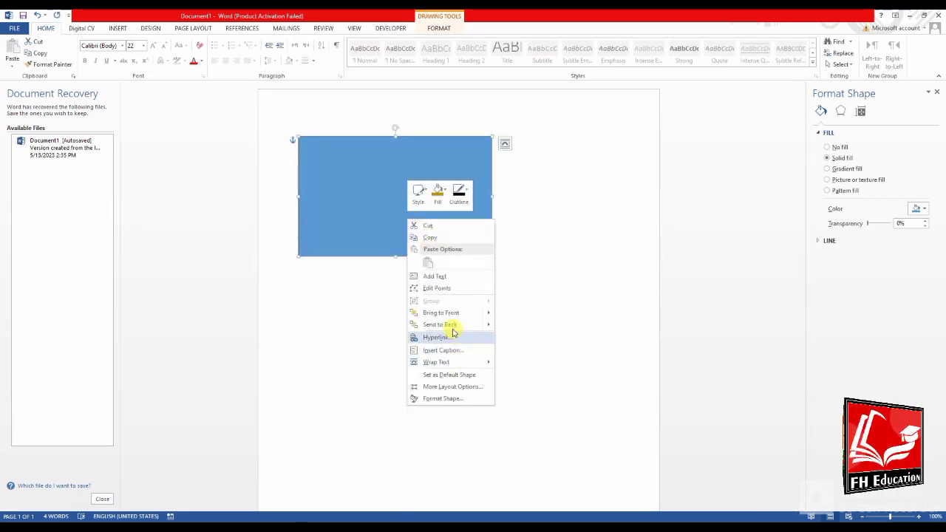
pyautogui.moveTo(462, 324)
pyautogui.click(519, 336)
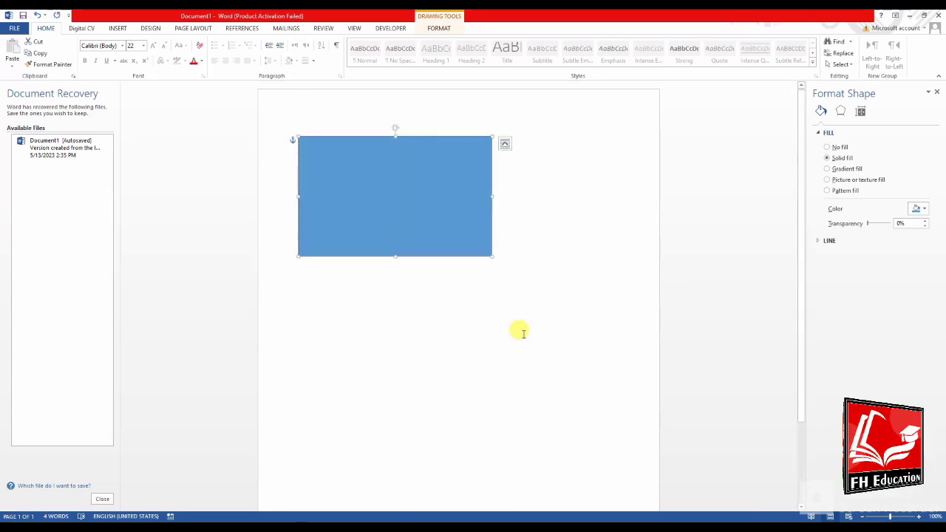
pyautogui.moveTo(376, 227); pyautogui.dragTo(403, 273)
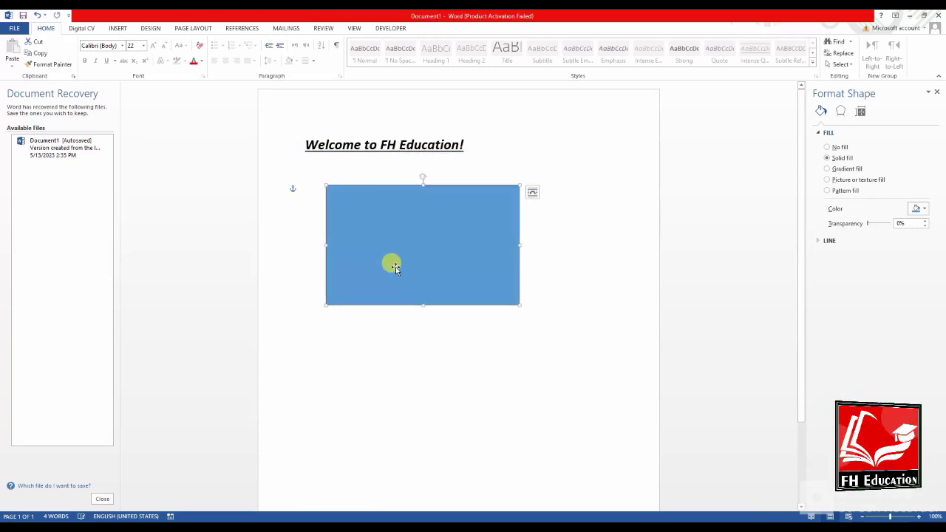
pyautogui.rightClick(398, 267)
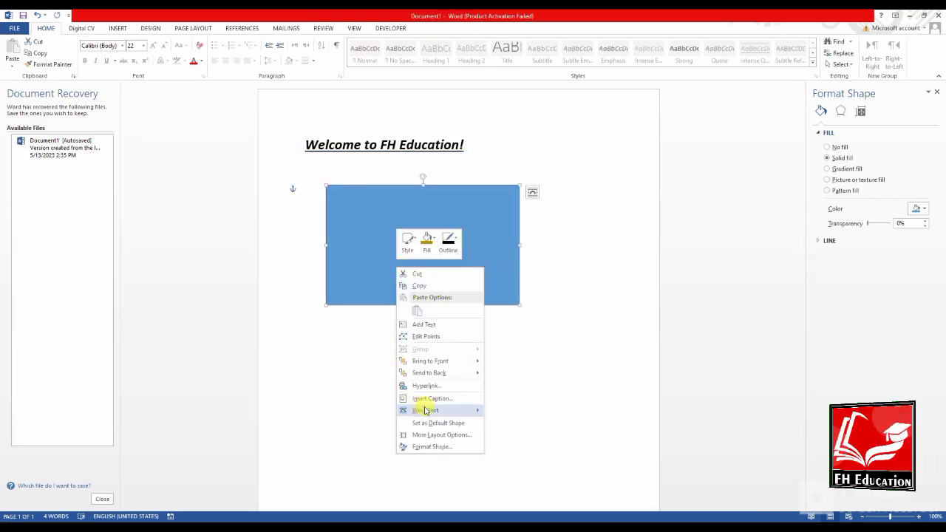
pyautogui.click(340, 278)
pyautogui.moveTo(365, 261); pyautogui.dragTo(326, 165)
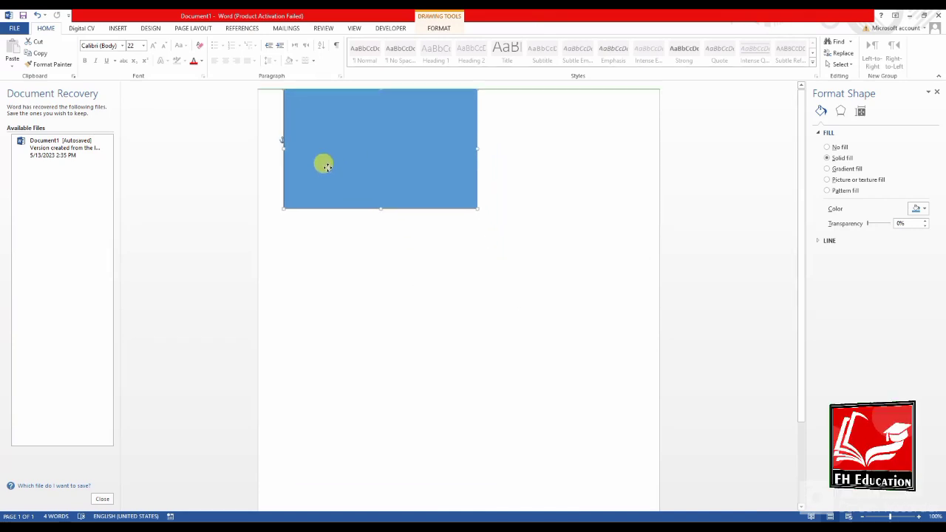
# - Set the rectangle to Send Behind Text, move it below the heading, and select the heading line
pyautogui.click(439, 28)
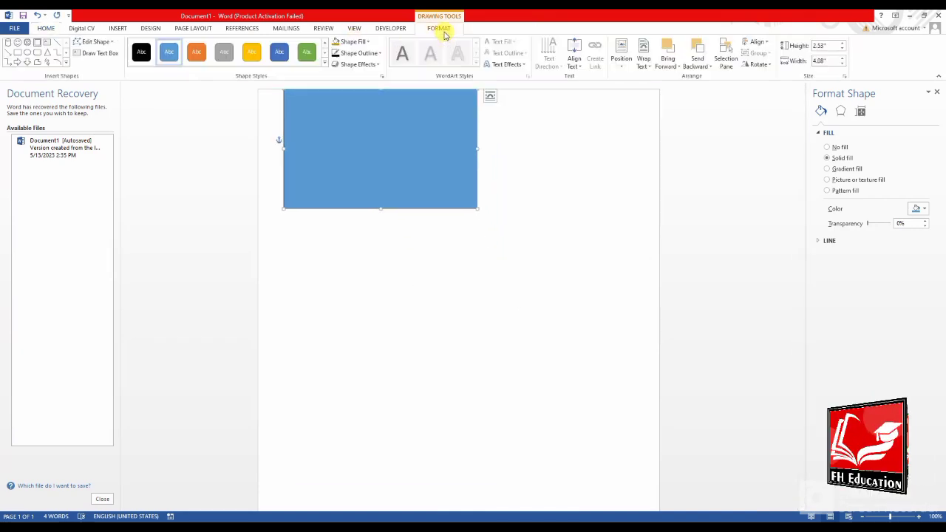
pyautogui.click(678, 66)
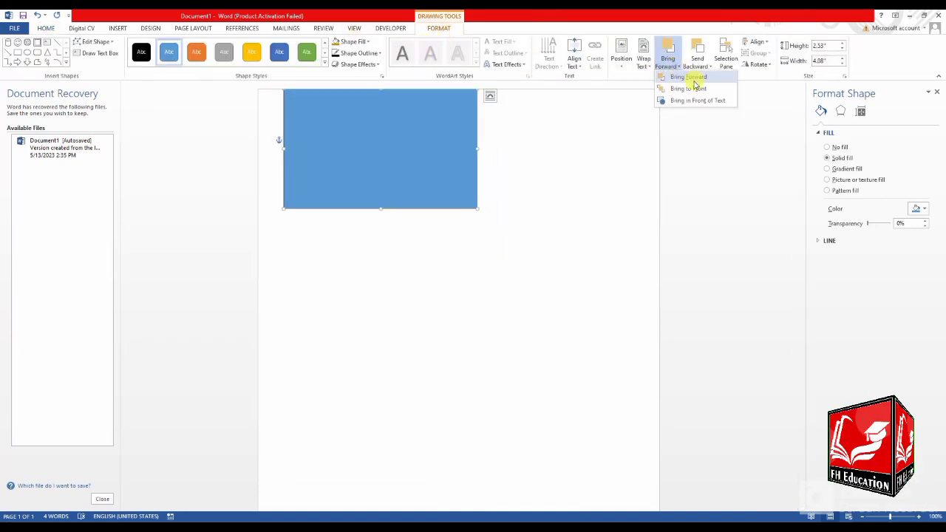
pyautogui.click(693, 80)
pyautogui.click(697, 65)
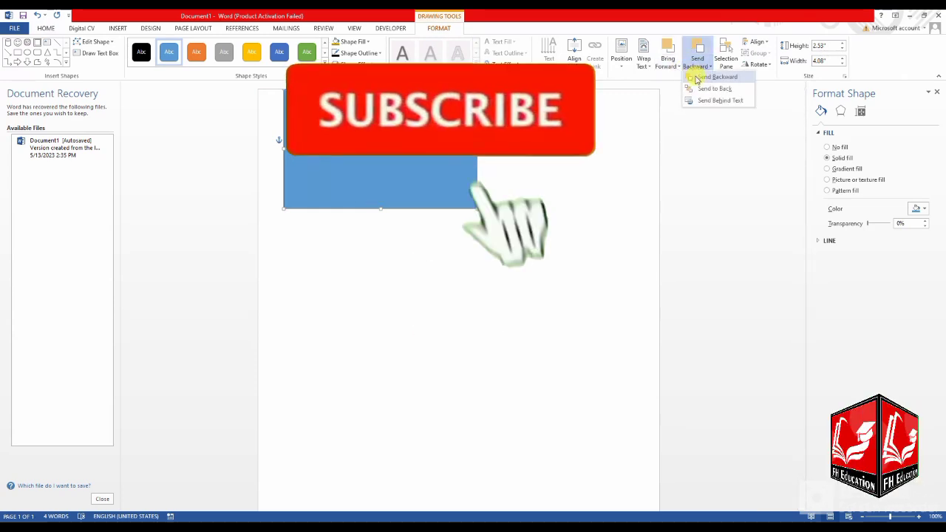
pyautogui.click(732, 98)
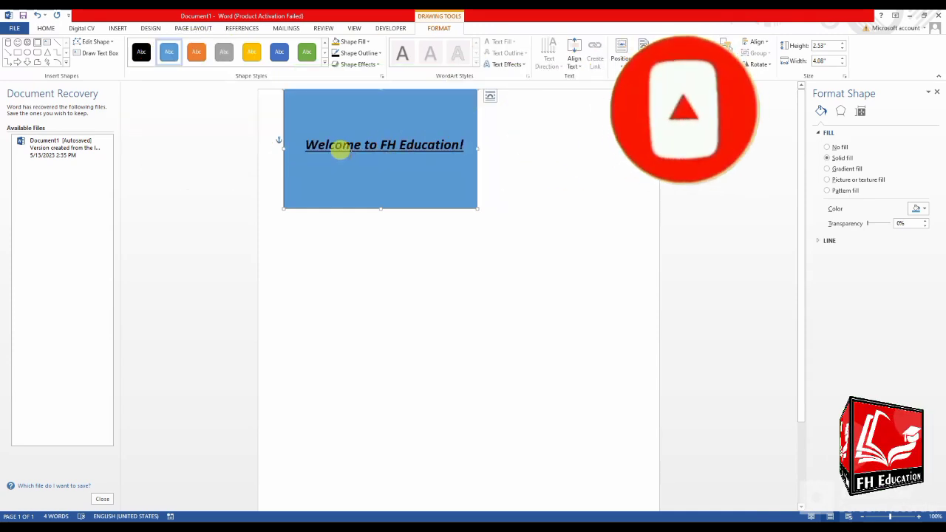
pyautogui.moveTo(382, 168)
pyautogui.mouseDown()
pyautogui.moveTo(384, 205)
pyautogui.moveTo(474, 314)
pyautogui.mouseUp()
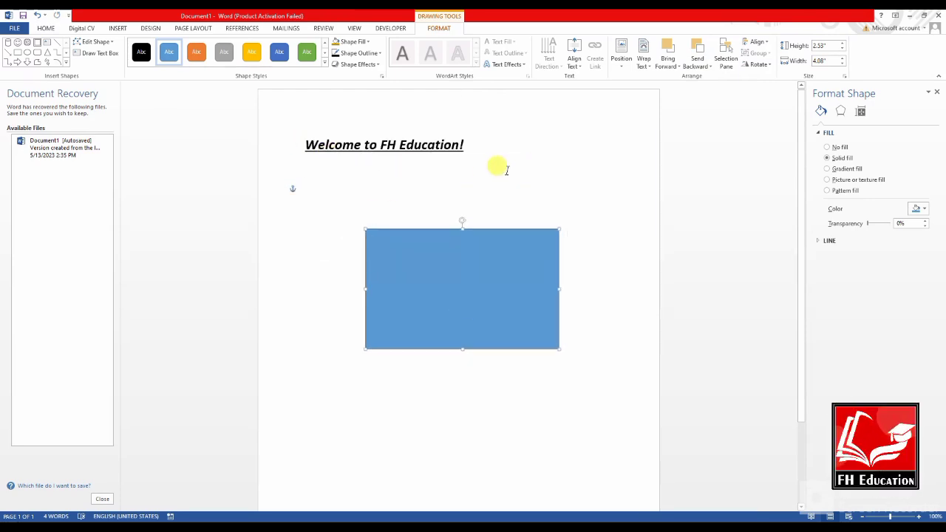
pyautogui.click(466, 152)
pyautogui.click(283, 148)
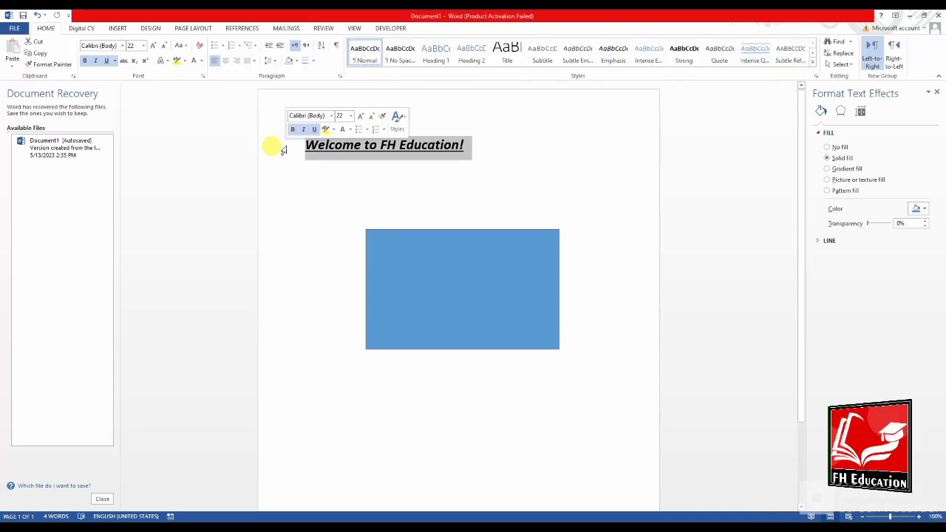
# - Delete the heading text, draw a text box above the blue rectangle, and begin typing 'Welcome'
pyautogui.press('Delete')
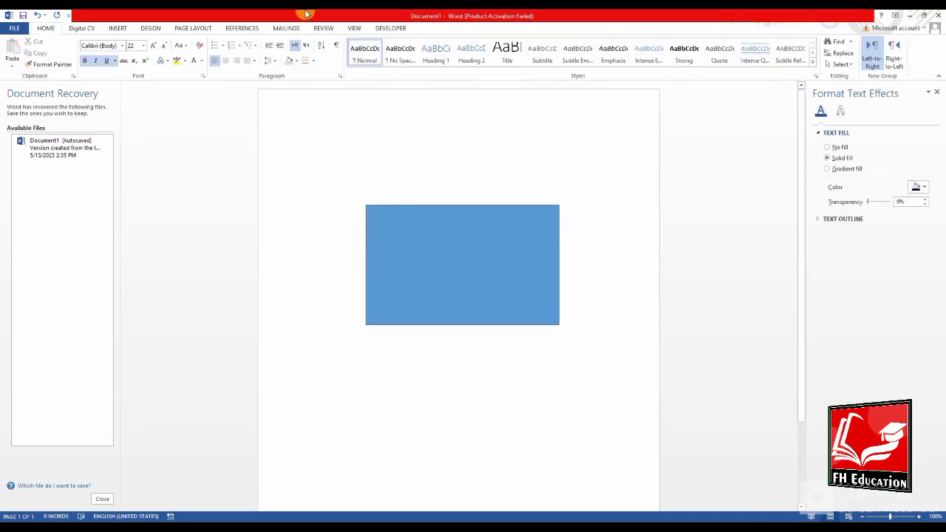
pyautogui.click(125, 28)
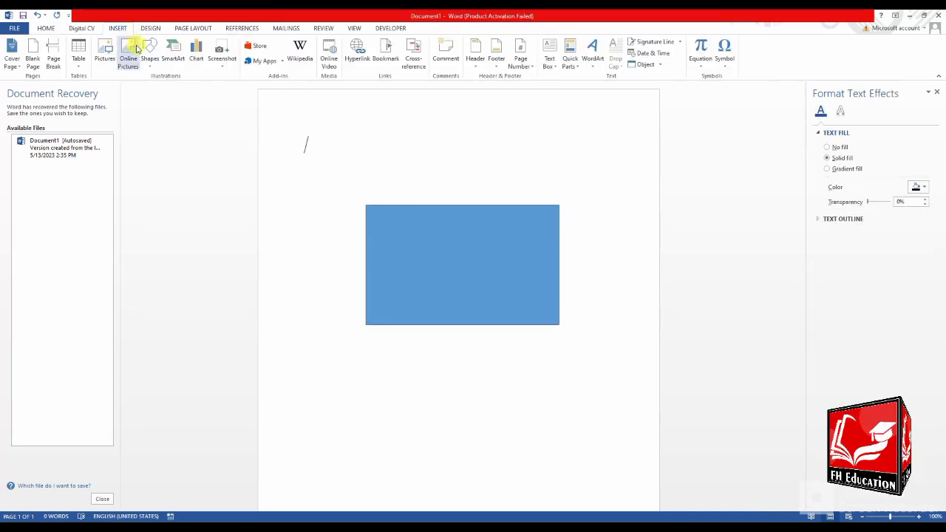
pyautogui.click(147, 57)
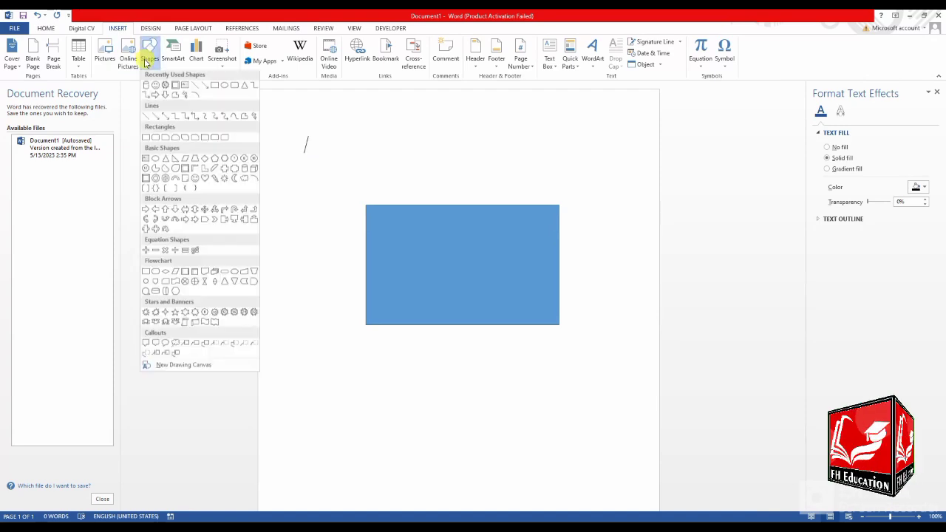
pyautogui.click(183, 90)
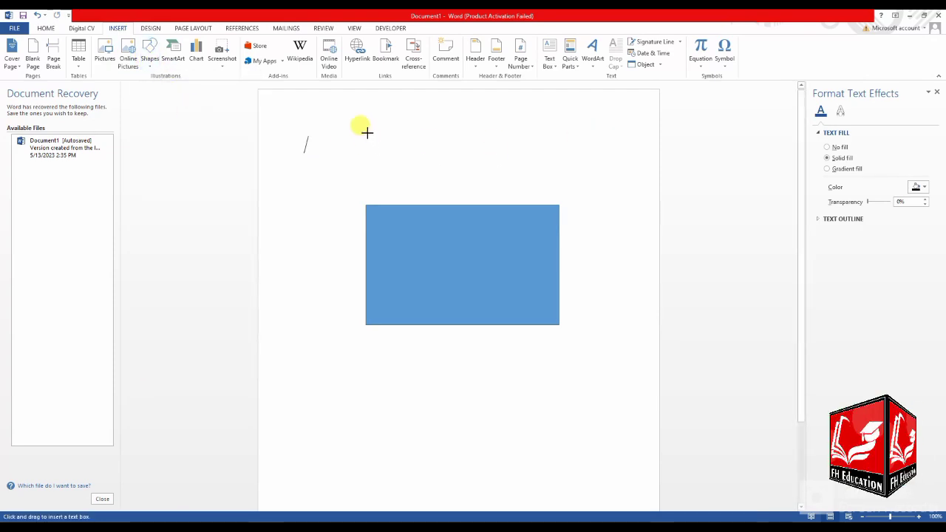
pyautogui.moveTo(367, 125); pyautogui.dragTo(555, 174)
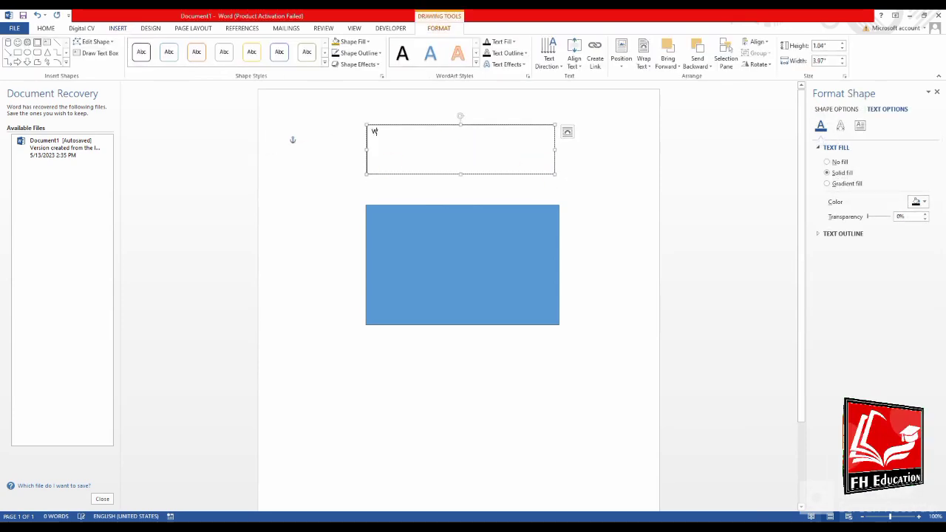
pyautogui.write('elcome')
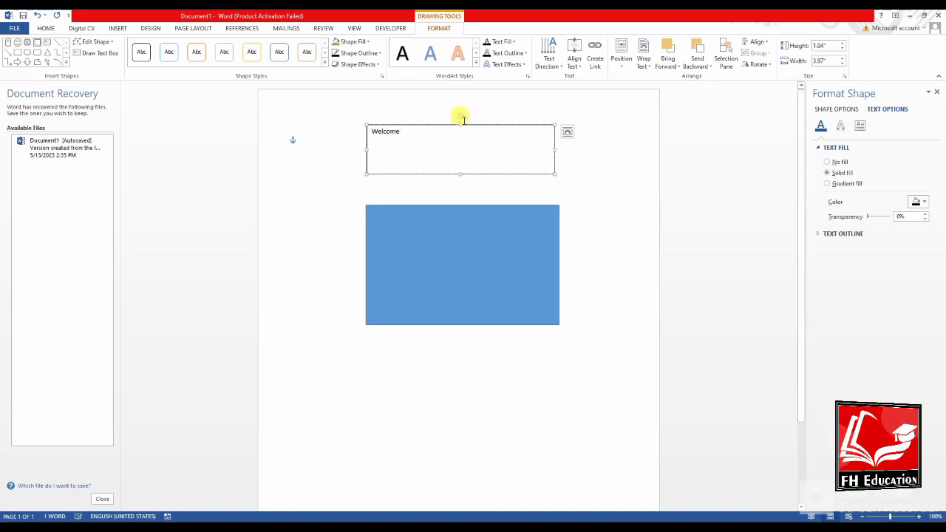
# - Drag the Welcome text box down onto the blue rectangle, overhanging its right edge
pyautogui.moveTo(461, 117)
pyautogui.mouseDown()
pyautogui.moveTo(437, 172)
pyautogui.moveTo(461, 244)
pyautogui.mouseUp()
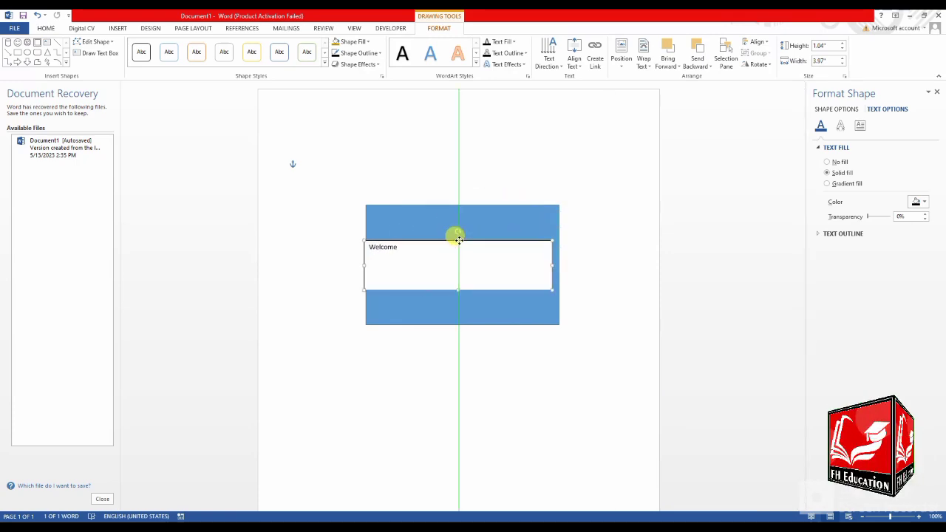
pyautogui.moveTo(461, 244); pyautogui.dragTo(506, 184)
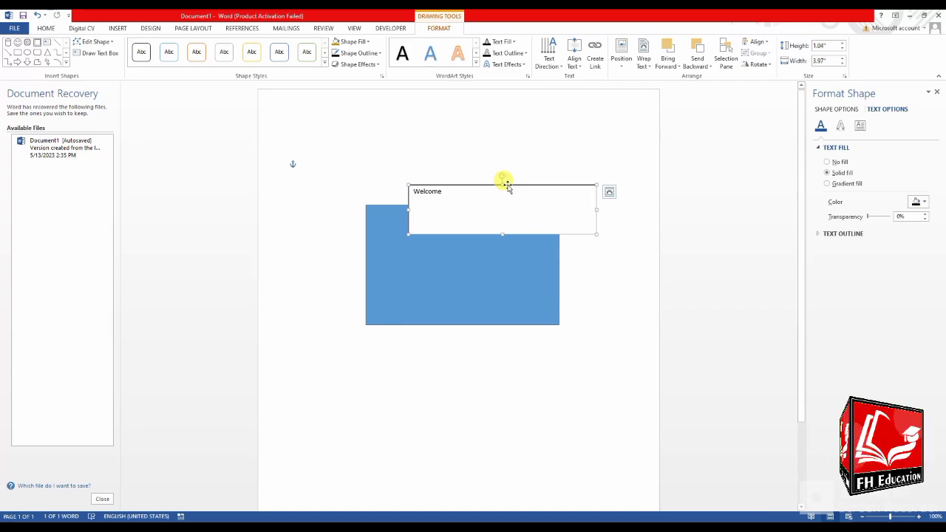
pyautogui.moveTo(508, 186); pyautogui.dragTo(510, 229)
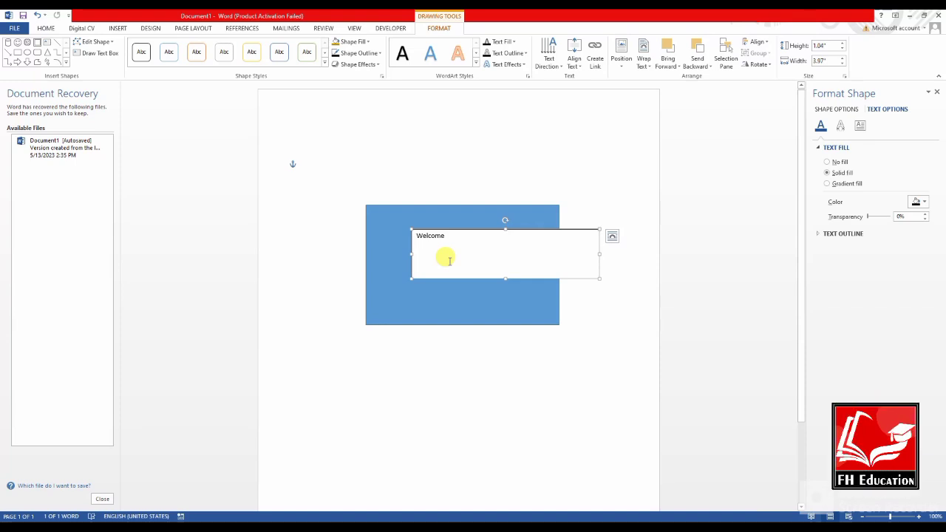
# - Set the text box to No Fill and No Outline, then select the word Welcome
pyautogui.click(360, 43)
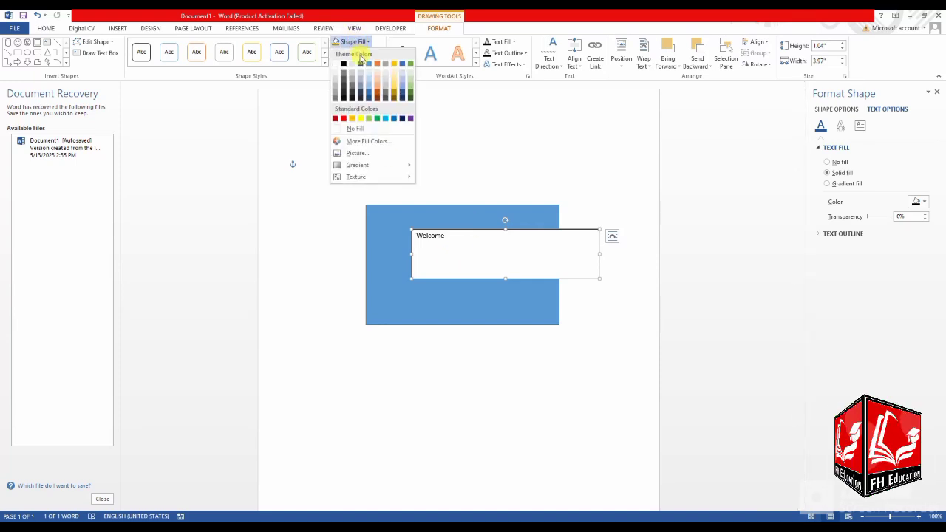
pyautogui.click(363, 128)
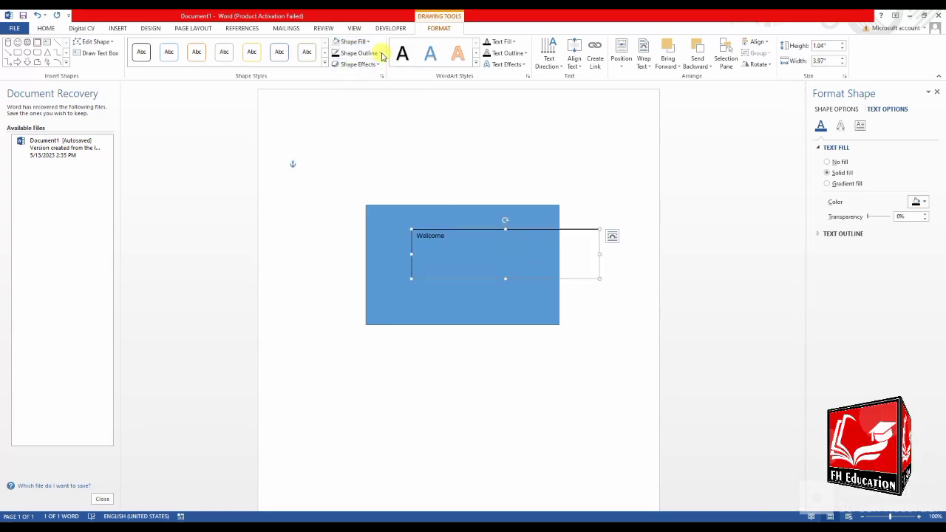
pyautogui.click(382, 53)
pyautogui.click(392, 138)
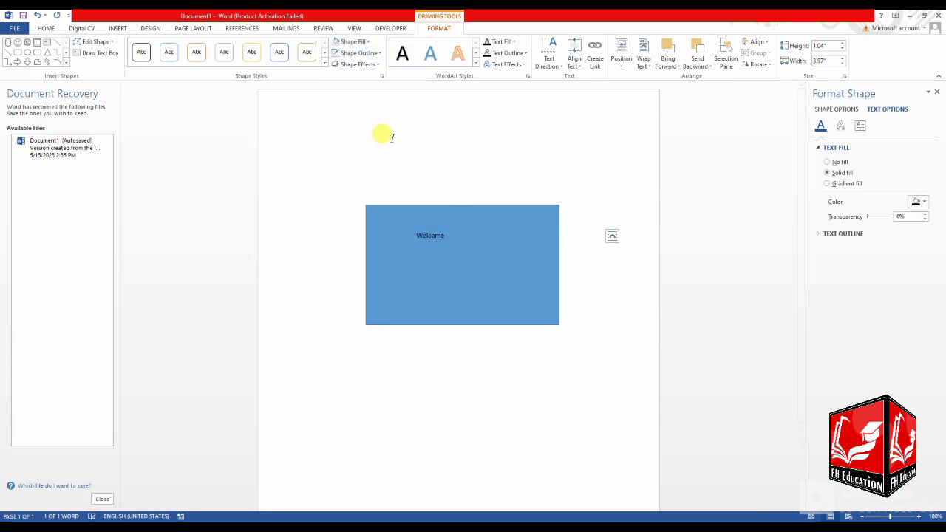
pyautogui.click(459, 223)
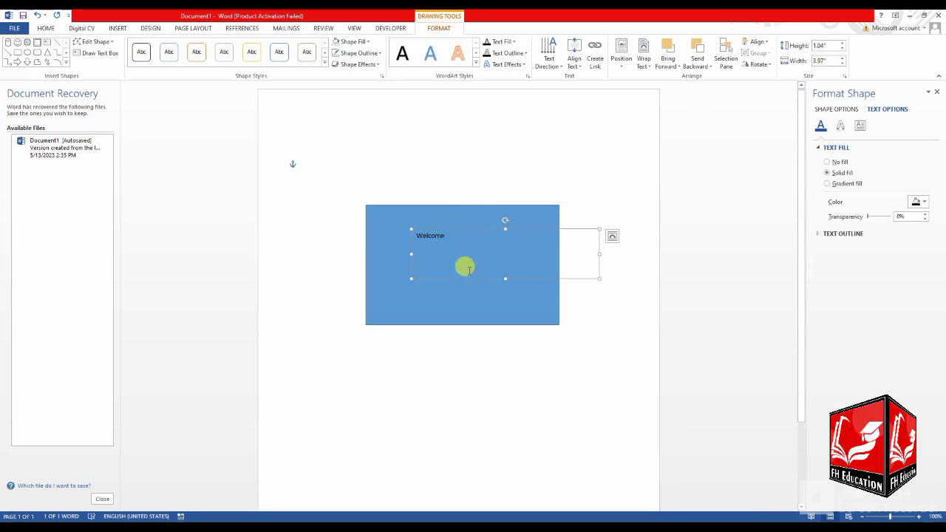
pyautogui.moveTo(417, 235); pyautogui.dragTo(447, 235)
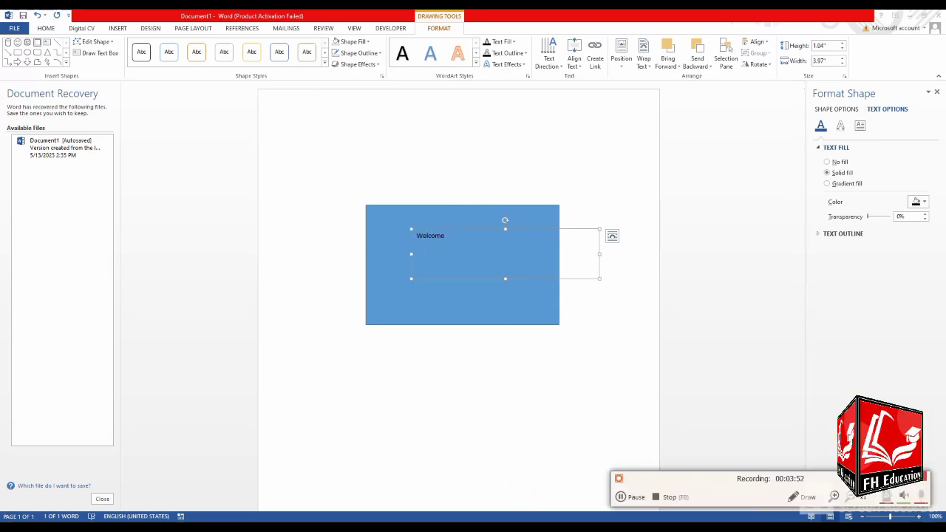
pyautogui.click(479, 229)
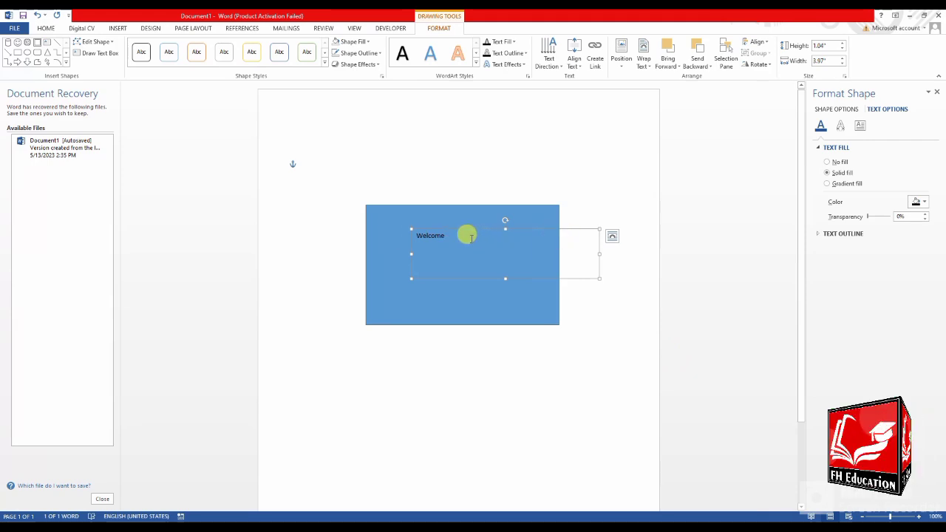
pyautogui.click(471, 238)
# - Give the word Welcome a very light text fill and a dark text outline
pyautogui.moveTo(425, 237); pyautogui.dragTo(389, 236)
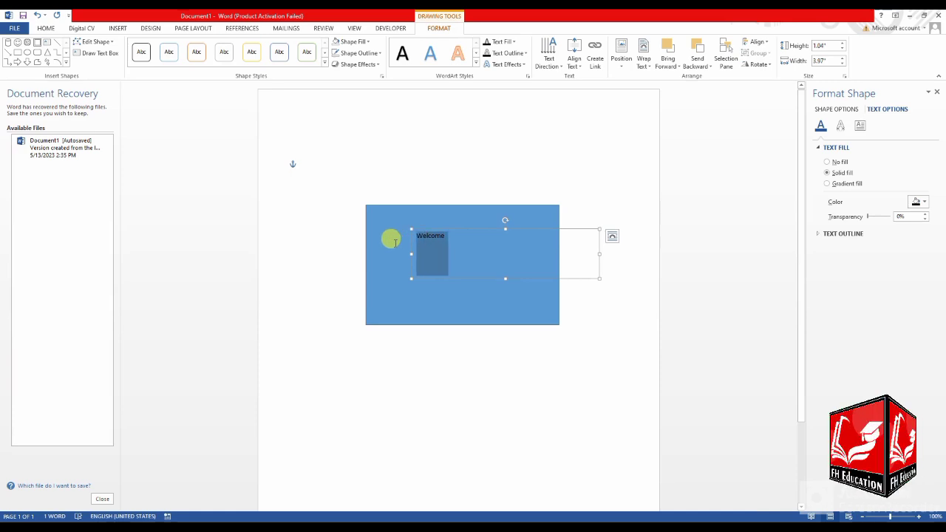
pyautogui.click(513, 42)
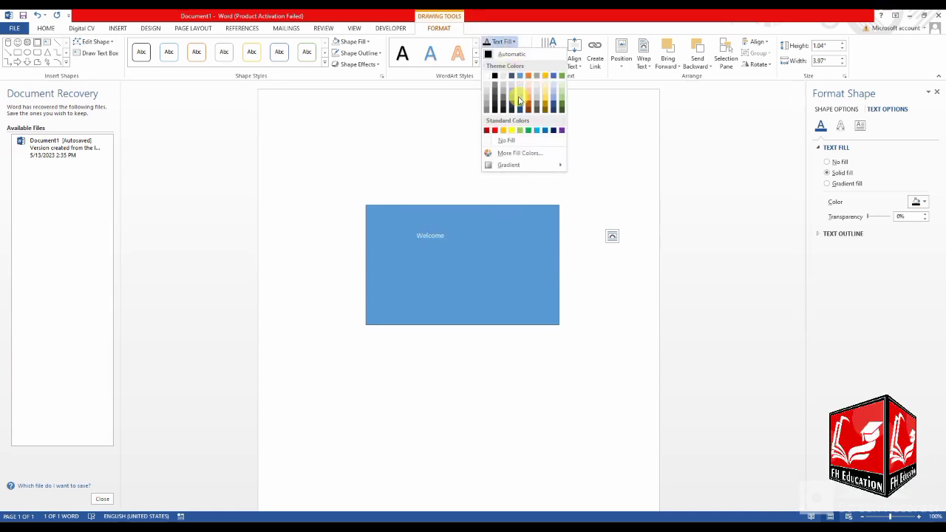
pyautogui.click(510, 90)
pyautogui.click(509, 53)
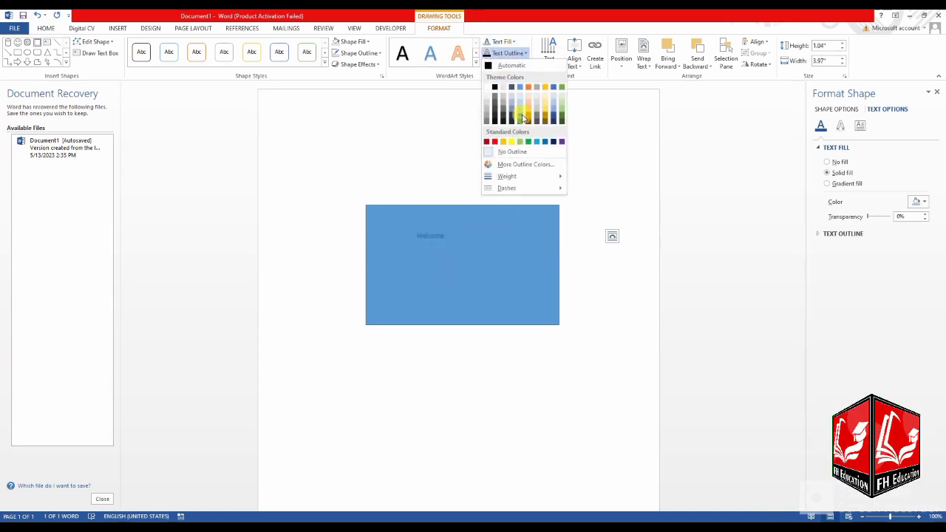
pyautogui.click(502, 118)
# - Apply a Warp style from Text Effects > Transform to Welcome
pyautogui.click(509, 64)
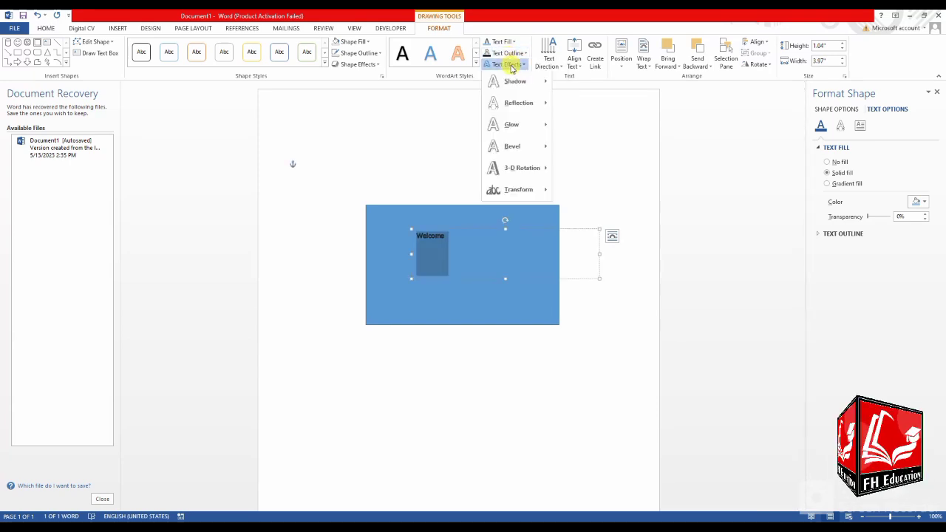
pyautogui.moveTo(514, 125)
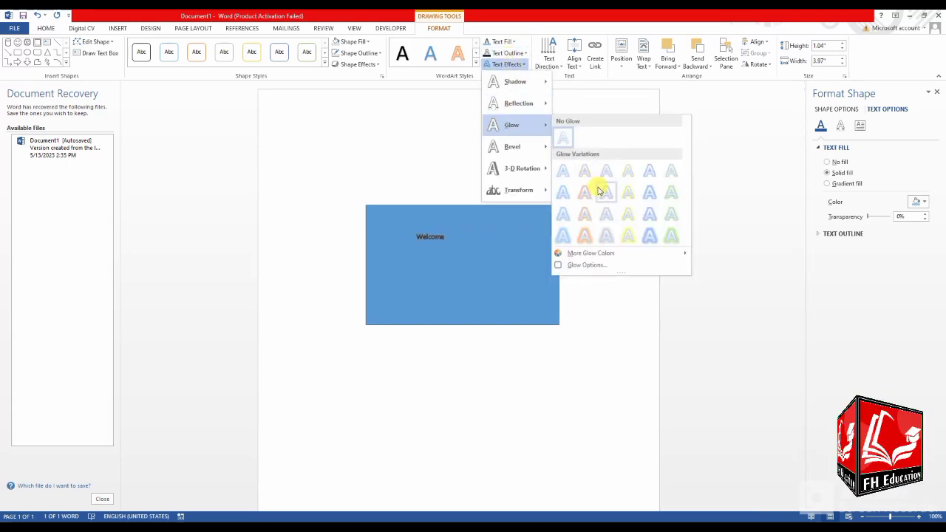
pyautogui.moveTo(542, 111)
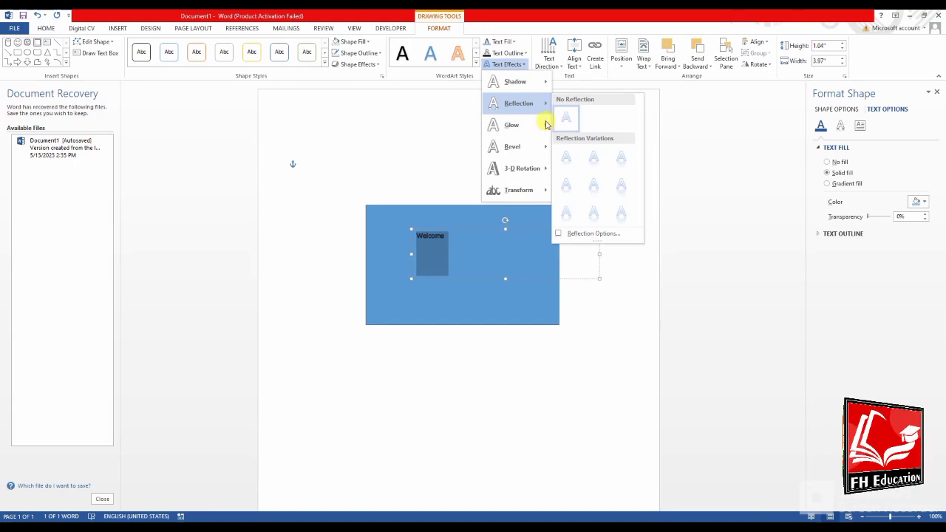
pyautogui.moveTo(516, 168)
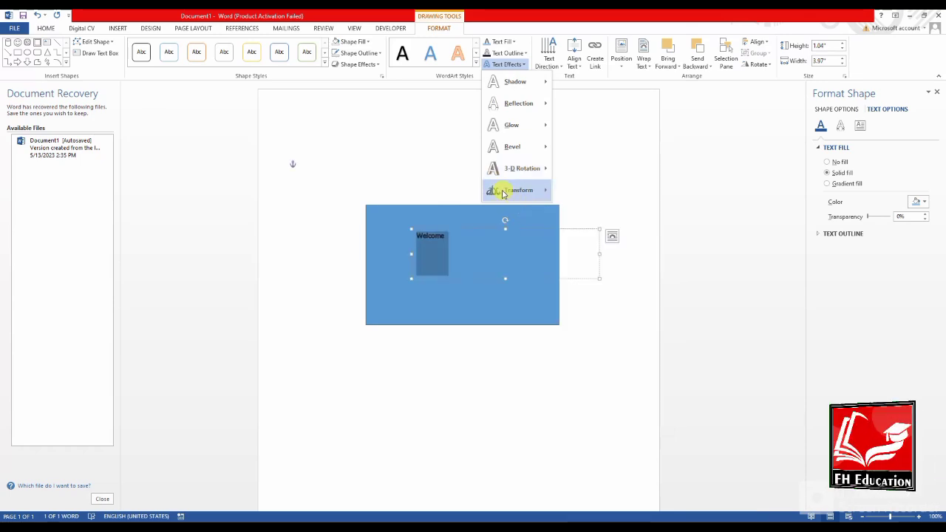
pyautogui.moveTo(517, 190)
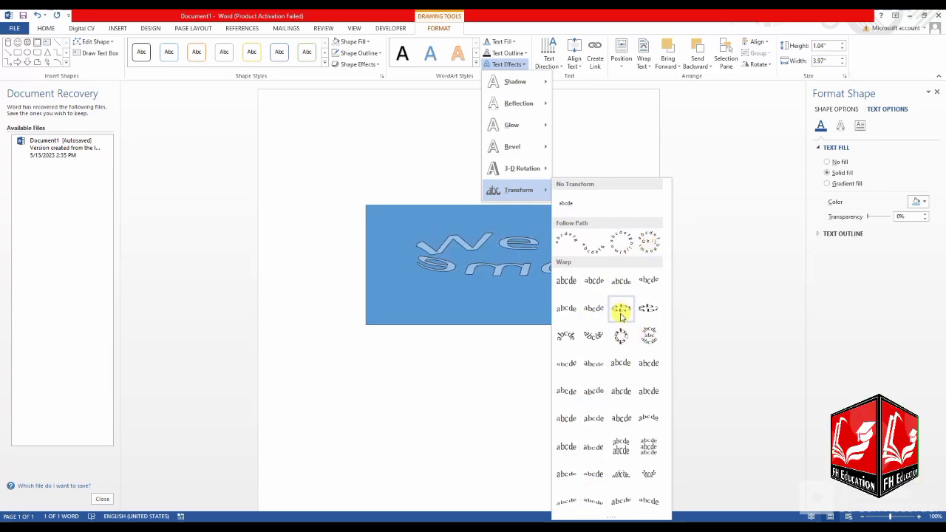
pyautogui.click(644, 312)
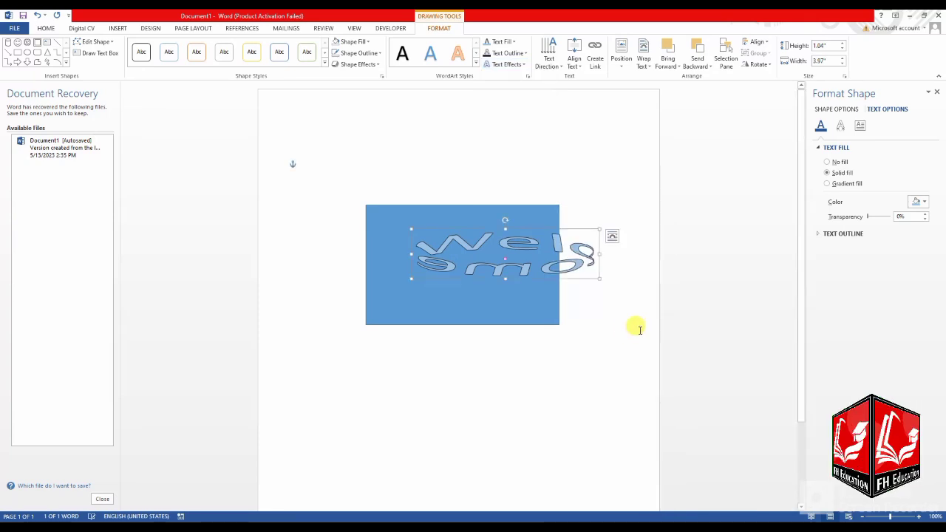
# - Delete the warped Welcome text box and the blue rectangle
pyautogui.press('Delete')
pyautogui.click(548, 289)
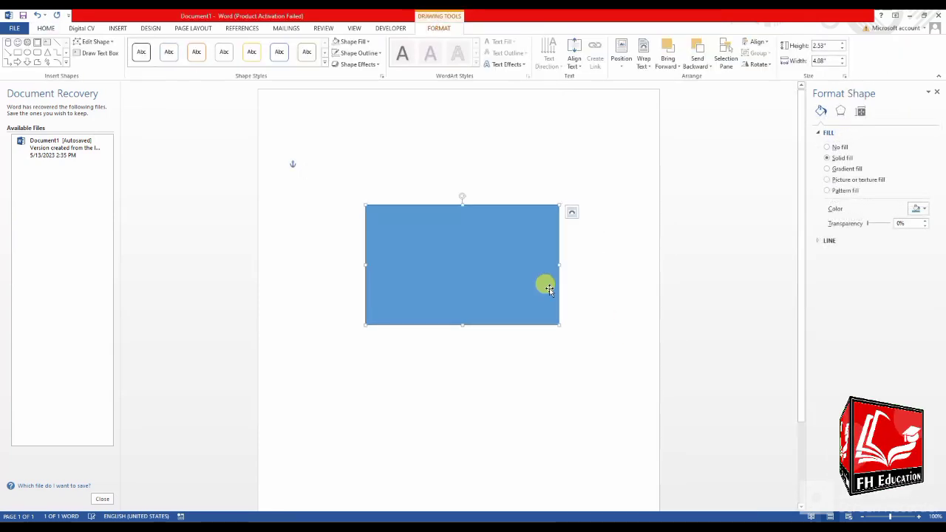
pyautogui.press('Delete')
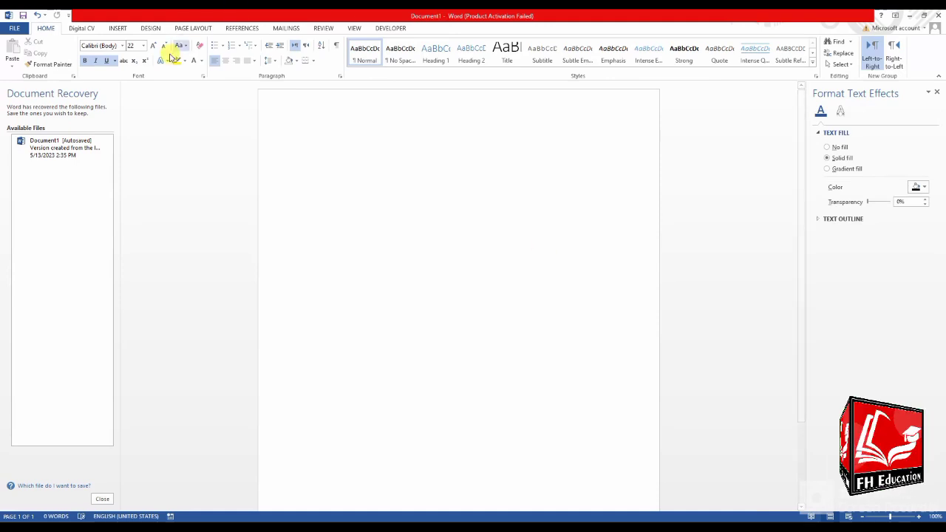
# - Draw a large blue 12-point star about 4.23" by 4.58" and centre it on the page
pyautogui.click(120, 28)
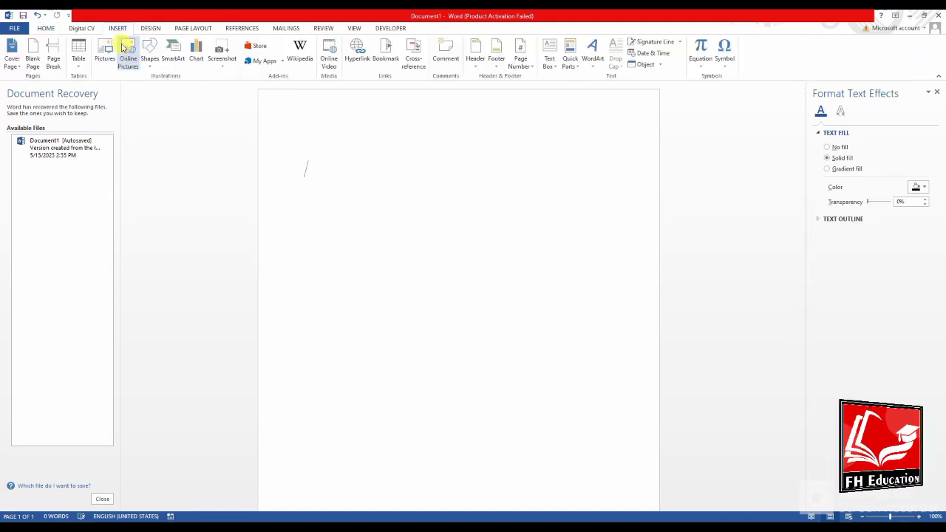
pyautogui.click(149, 55)
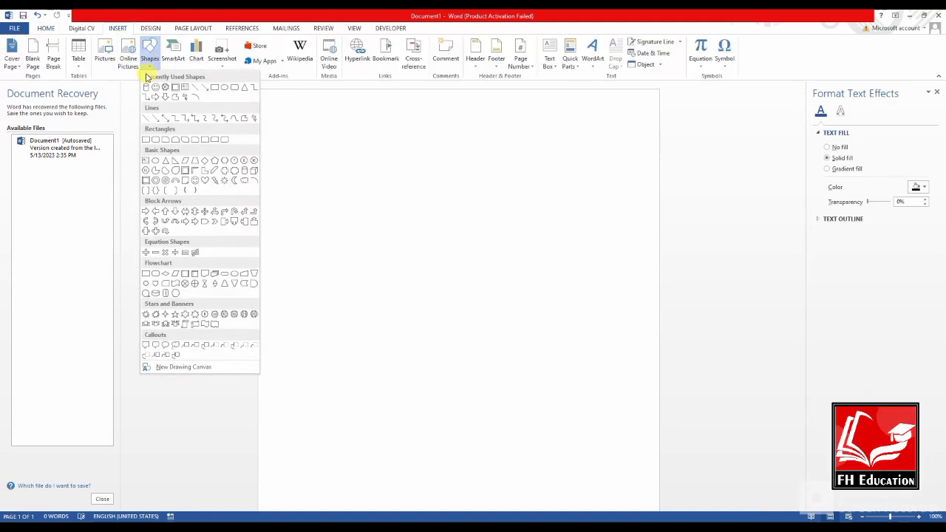
pyautogui.click(162, 89)
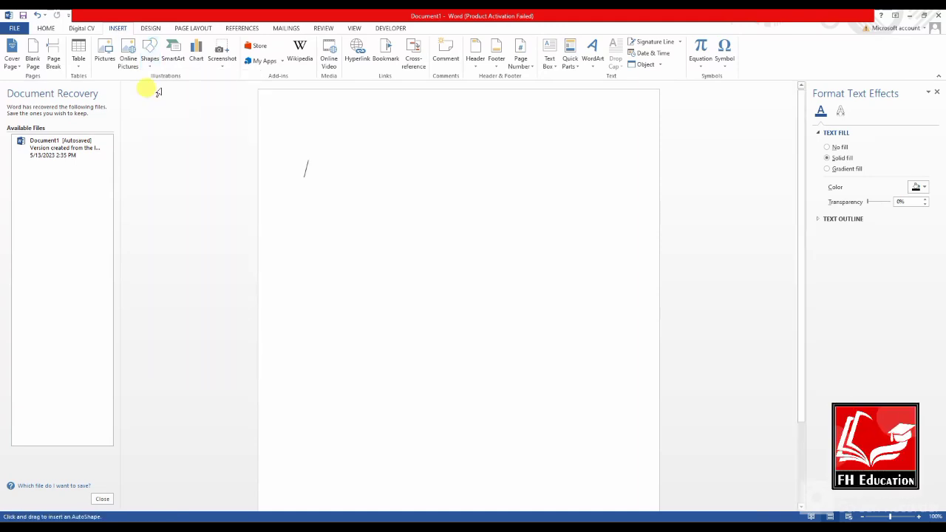
pyautogui.moveTo(333, 144)
pyautogui.mouseDown()
pyautogui.moveTo(383, 205)
pyautogui.moveTo(550, 343)
pyautogui.mouseUp()
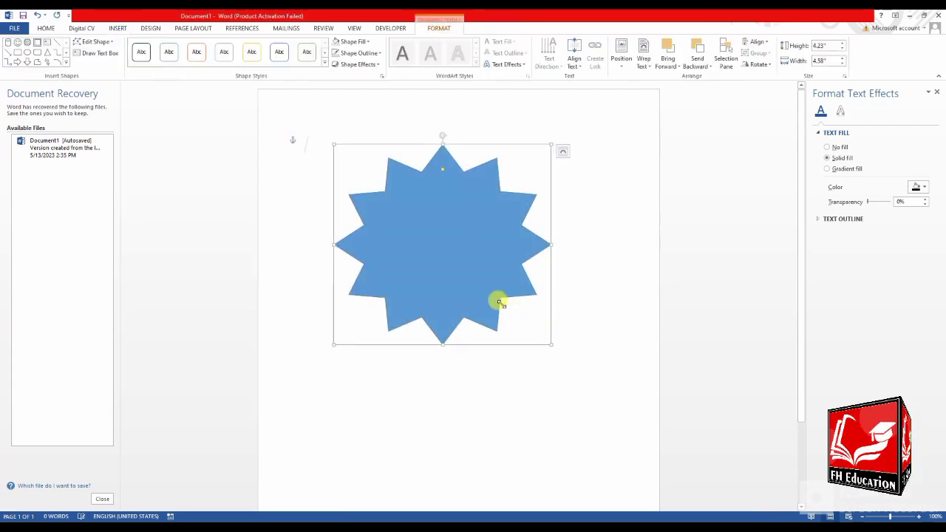
pyautogui.moveTo(461, 266); pyautogui.dragTo(482, 272)
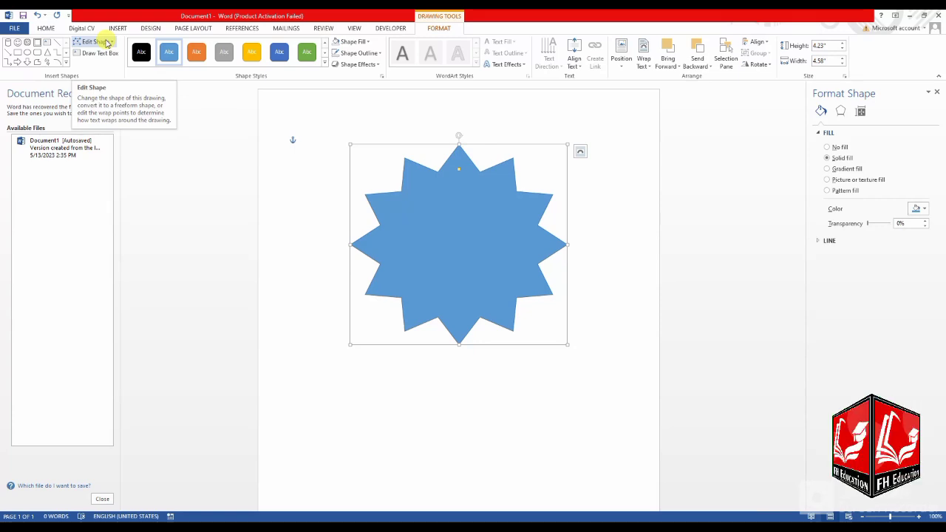
# - Change the star into a plus/cross shape, then into a 16-Point Star of the same size
pyautogui.click(106, 44)
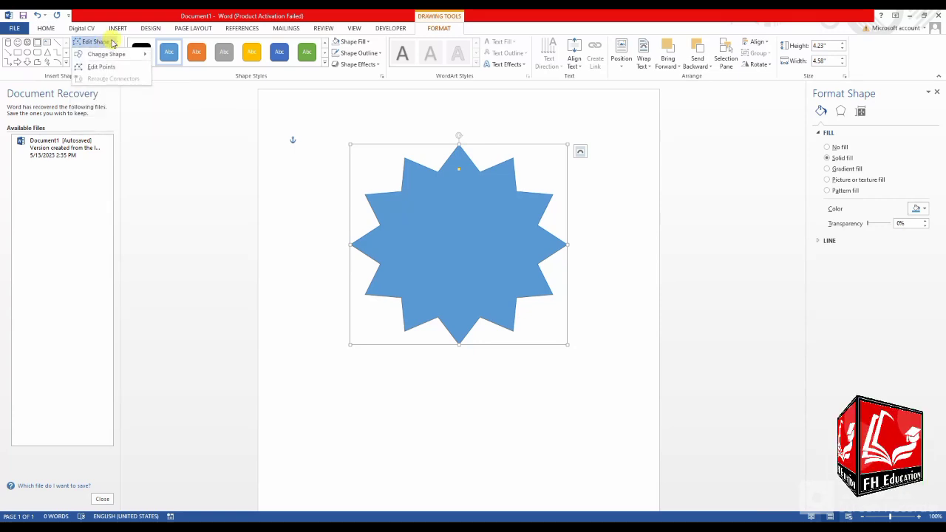
pyautogui.moveTo(126, 53)
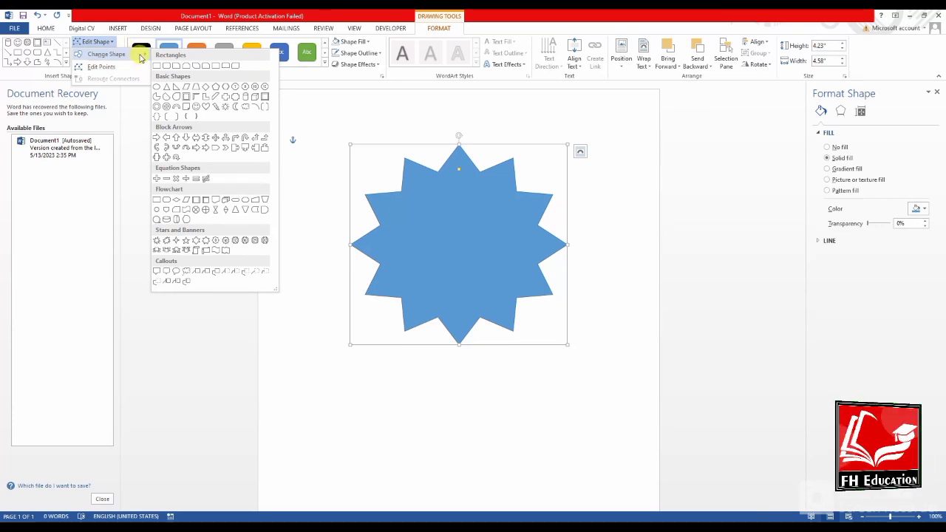
pyautogui.click(229, 100)
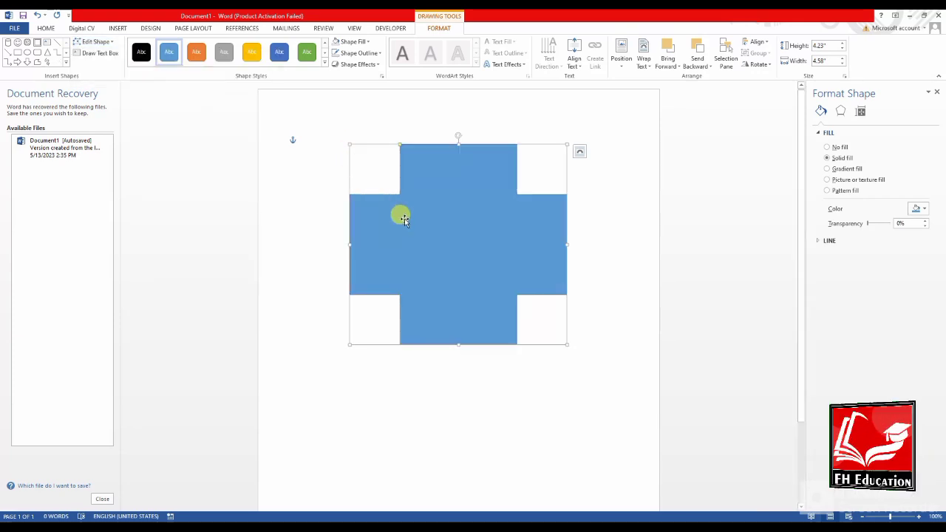
pyautogui.click(93, 41)
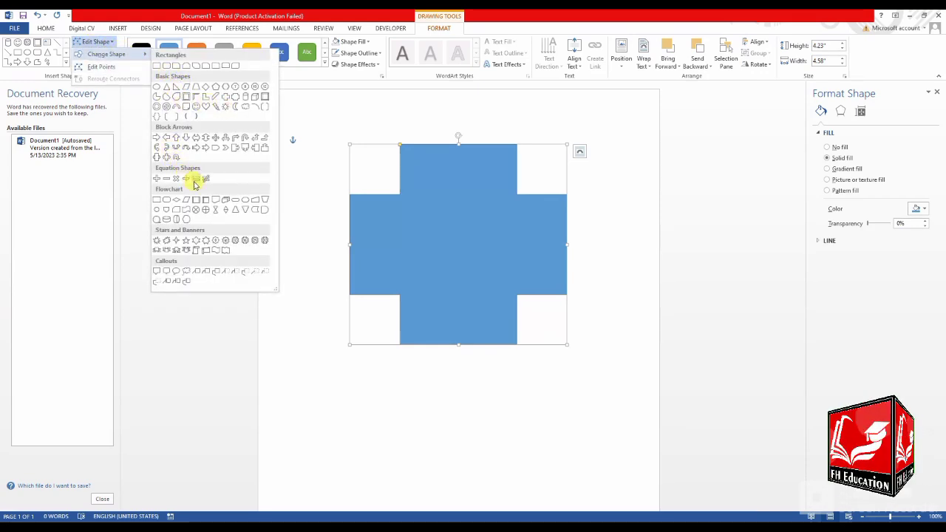
pyautogui.click(249, 244)
pyautogui.click(104, 42)
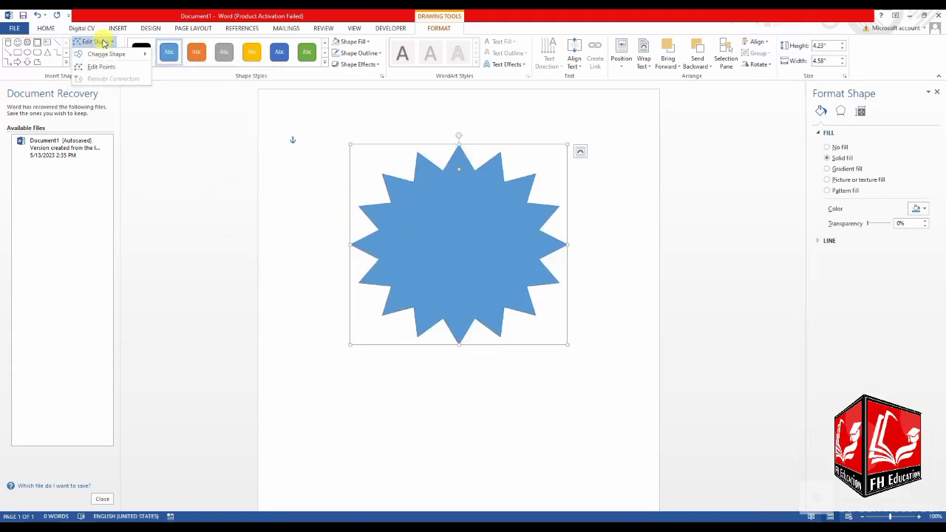
# - Use Edit Points to drag eight of the 16-point star's vertices inward toward its centre
pyautogui.click(128, 71)
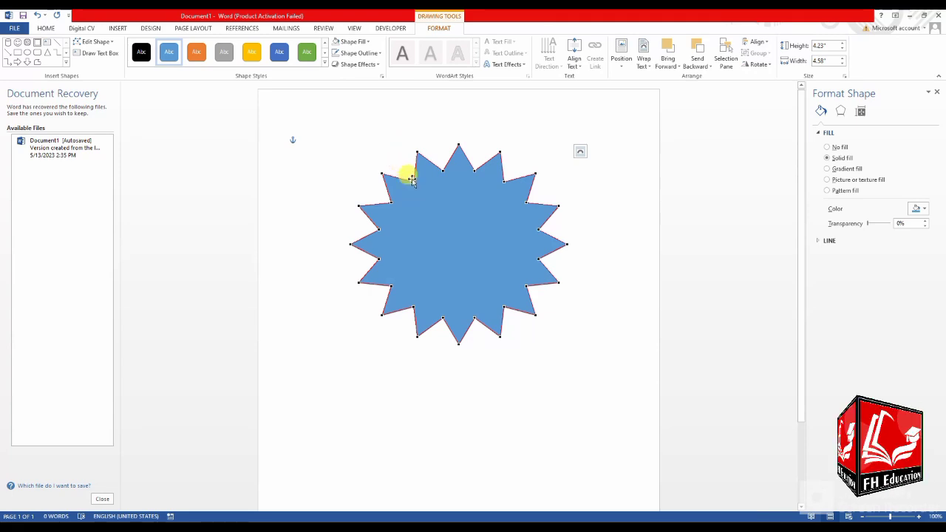
pyautogui.moveTo(413, 183); pyautogui.dragTo(442, 234)
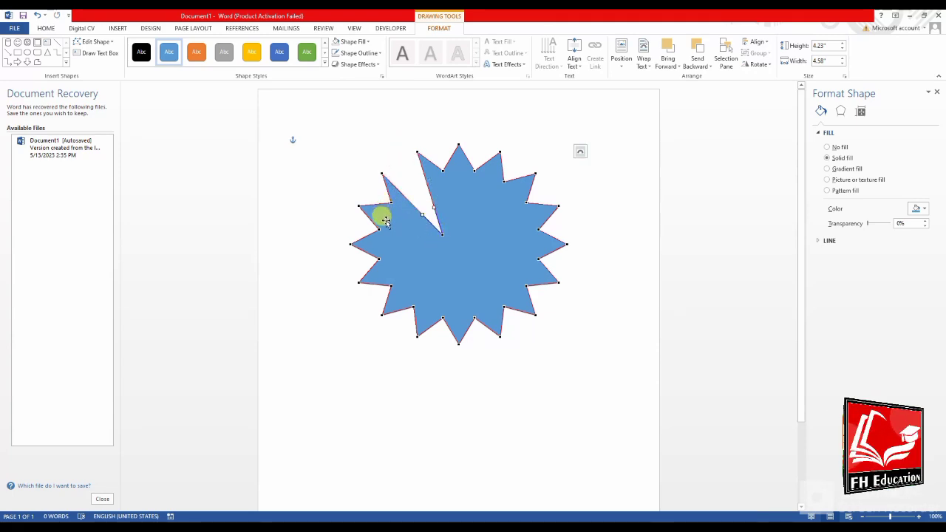
pyautogui.moveTo(374, 224)
pyautogui.mouseDown()
pyautogui.moveTo(417, 240)
pyautogui.moveTo(441, 237)
pyautogui.mouseUp()
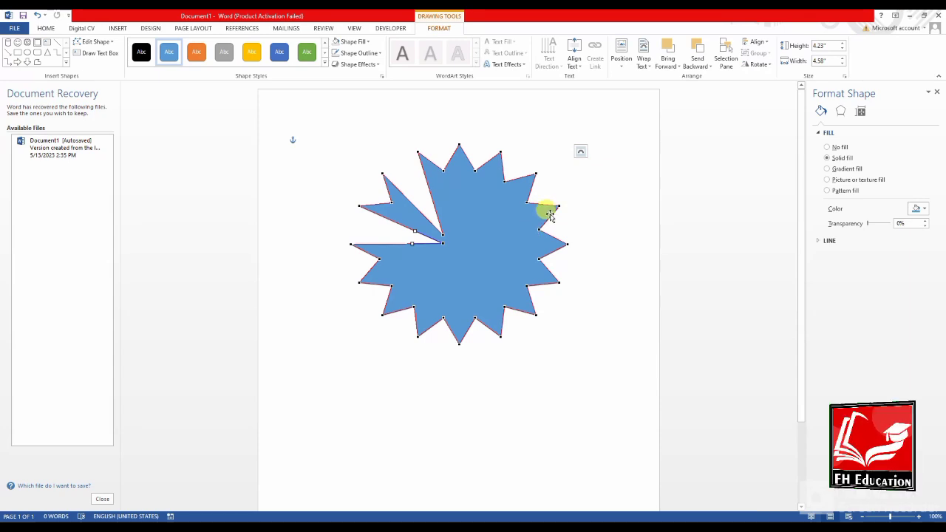
pyautogui.moveTo(554, 201); pyautogui.dragTo(492, 244)
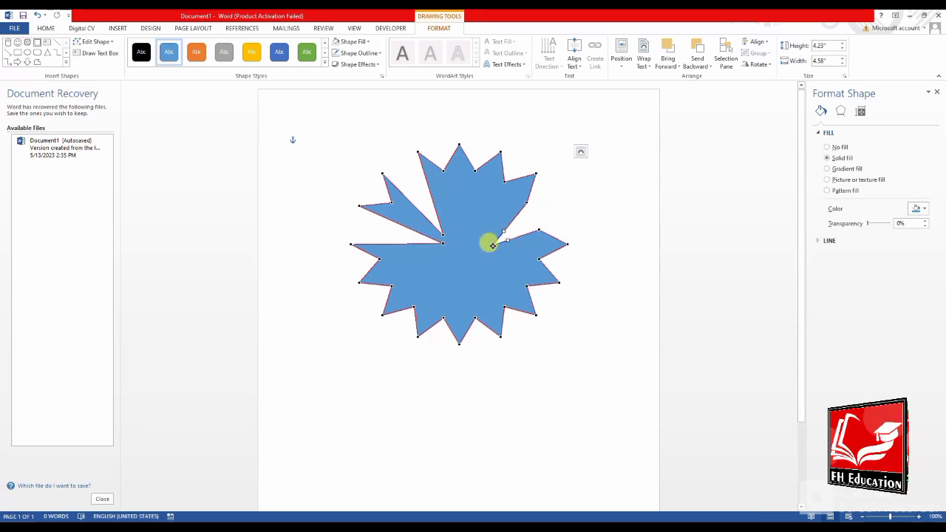
pyautogui.moveTo(529, 286); pyautogui.dragTo(491, 257)
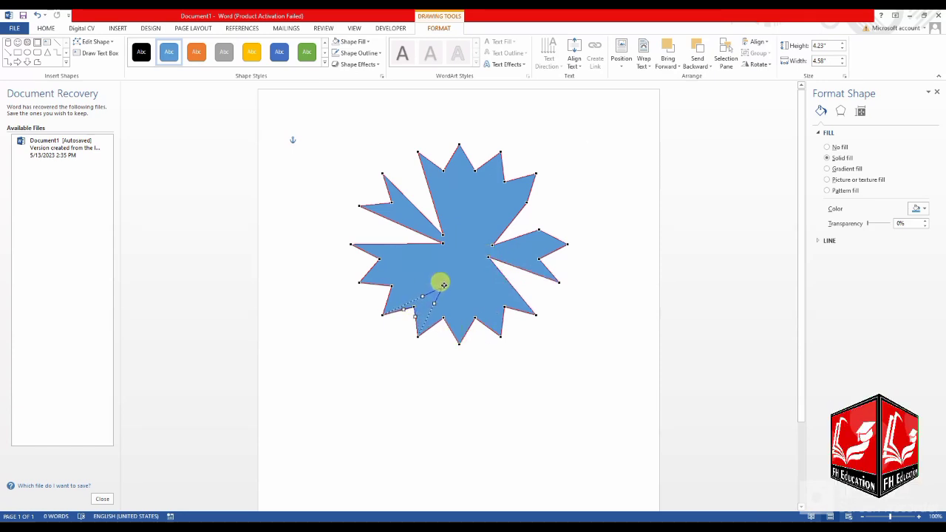
pyautogui.moveTo(412, 306); pyautogui.dragTo(452, 272)
pyautogui.moveTo(474, 317); pyautogui.dragTo(462, 264)
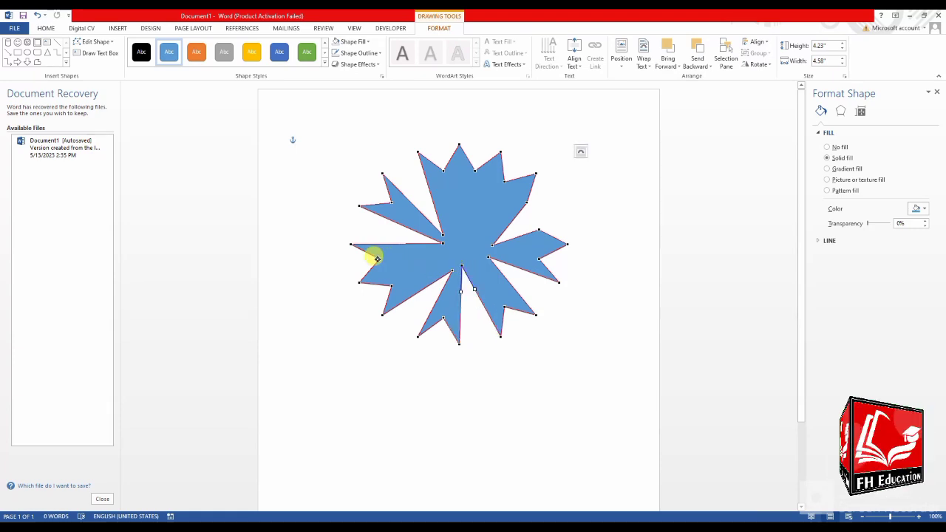
pyautogui.moveTo(379, 258); pyautogui.dragTo(422, 270)
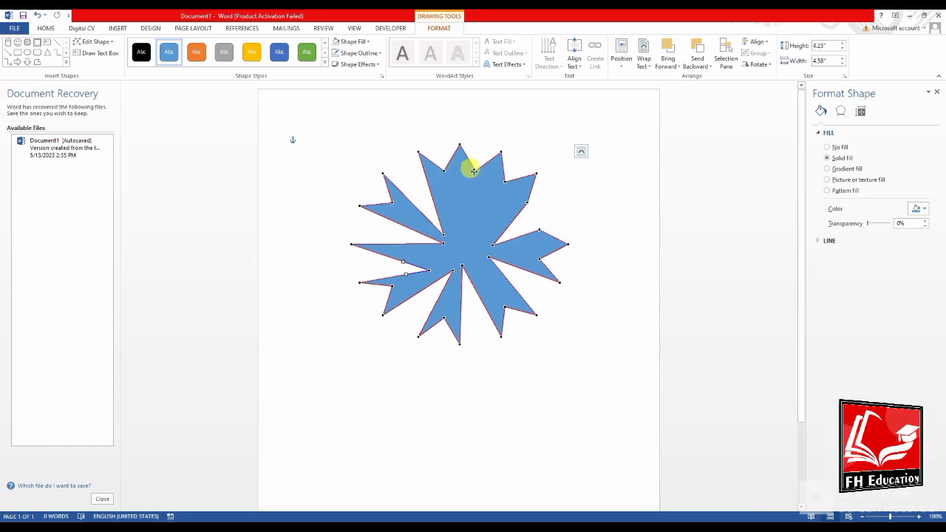
pyautogui.moveTo(470, 165)
pyautogui.mouseDown()
pyautogui.moveTo(449, 233)
pyautogui.moveTo(467, 241)
pyautogui.mouseUp()
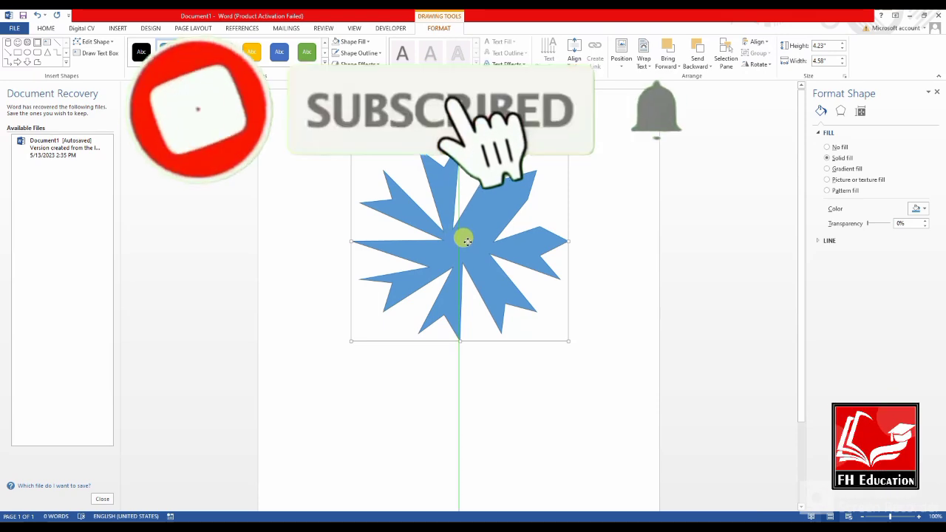
# - Give the orange star's outline a 1½ pt weight and a Round Dot dash style
pyautogui.moveTo(467, 241); pyautogui.dragTo(467, 241)
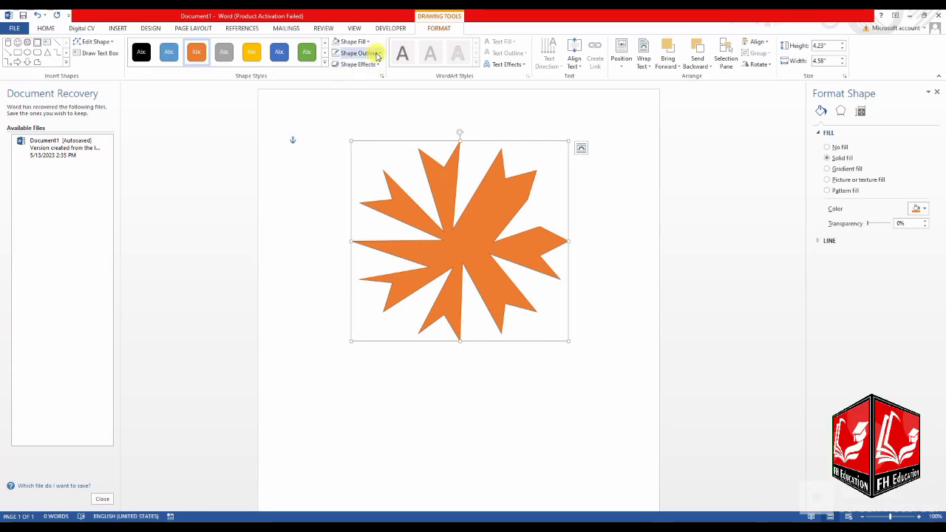
pyautogui.click(377, 54)
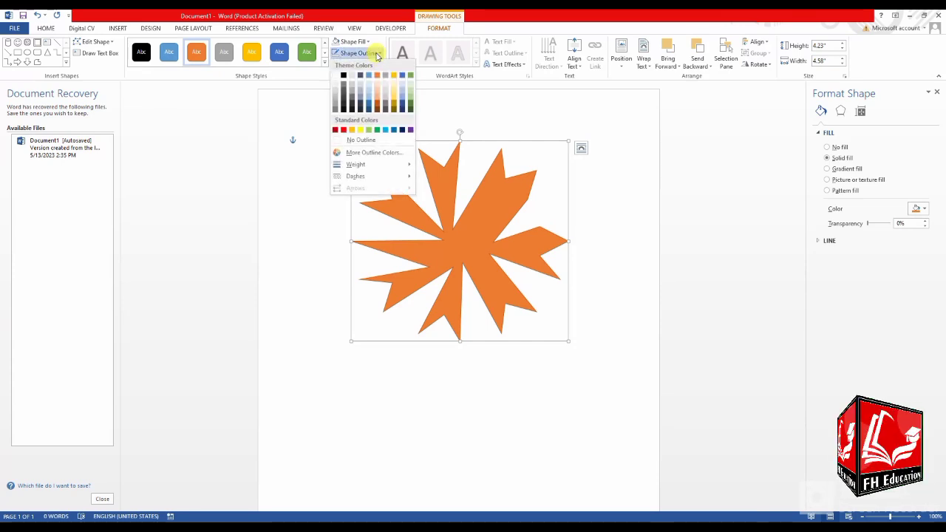
pyautogui.moveTo(361, 166)
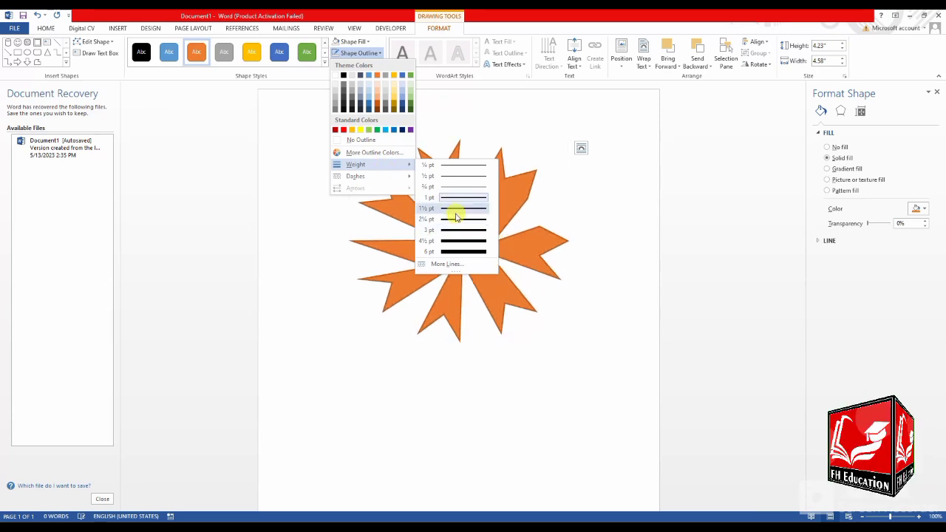
pyautogui.click(456, 216)
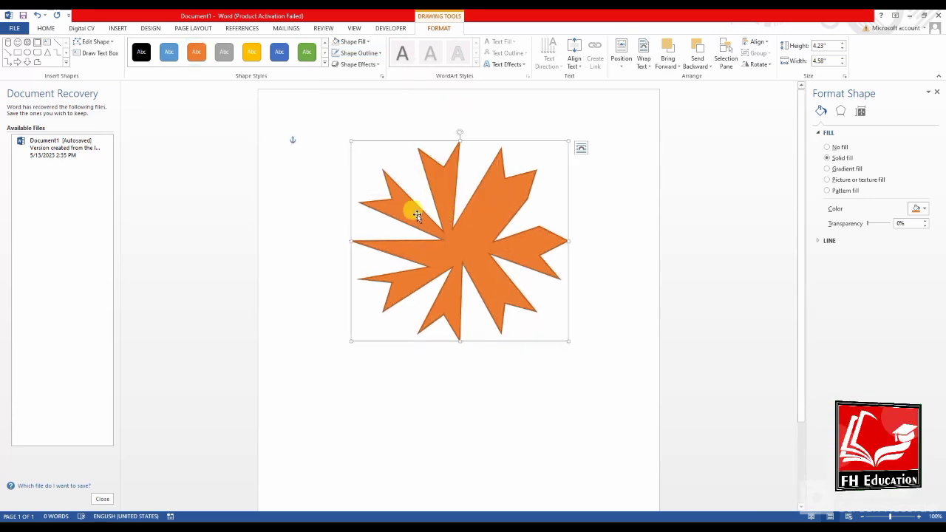
pyautogui.click(367, 54)
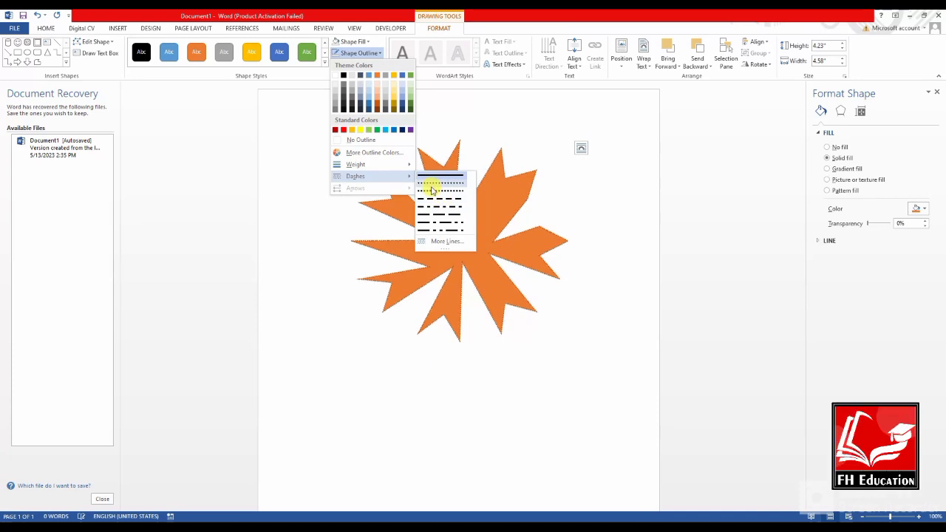
pyautogui.click(432, 190)
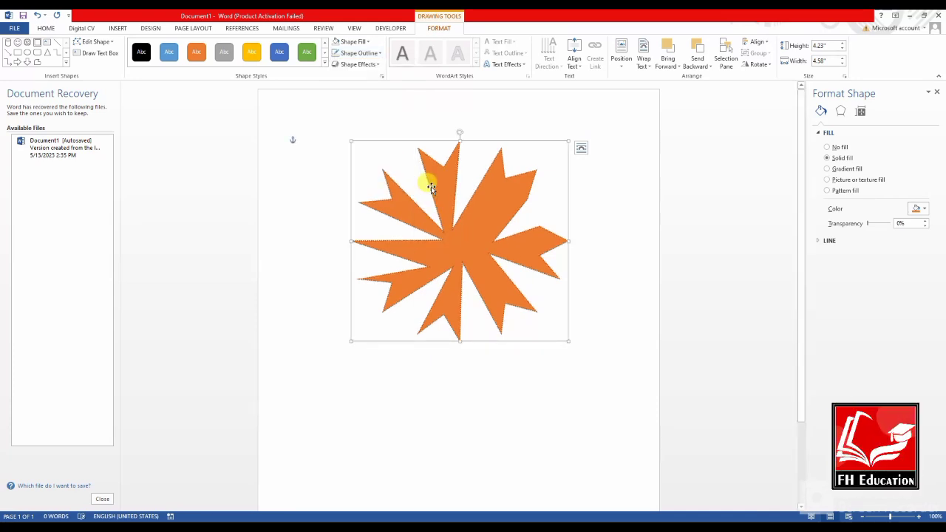
# - Apply a Preset bevel effect to the orange star
pyautogui.click(366, 67)
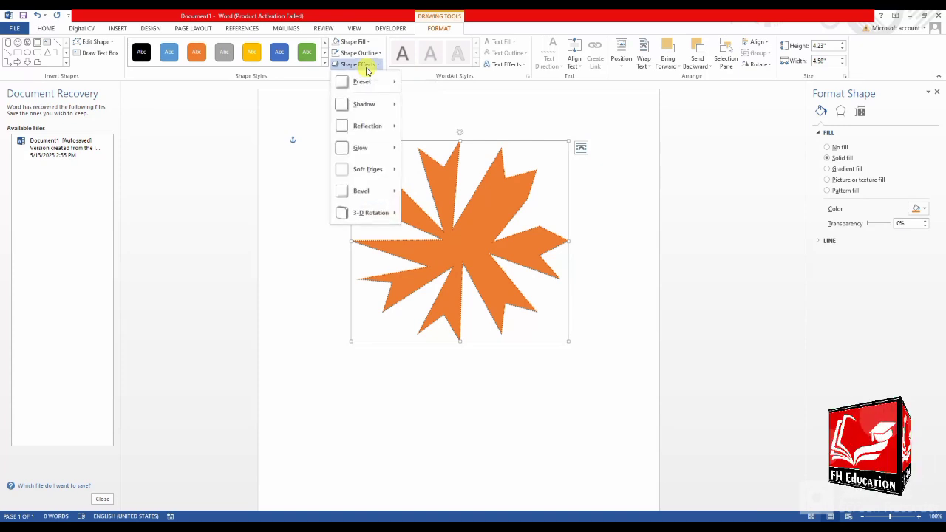
pyautogui.moveTo(386, 82)
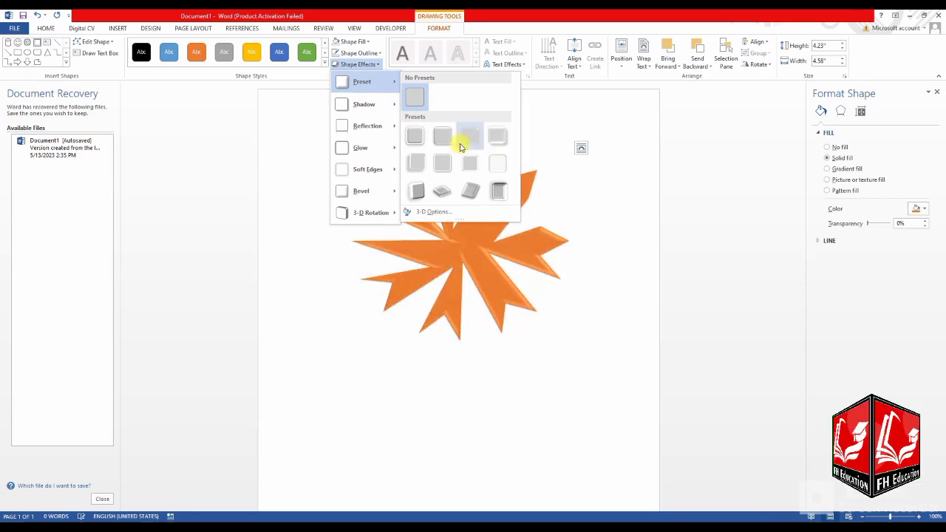
pyautogui.click(440, 142)
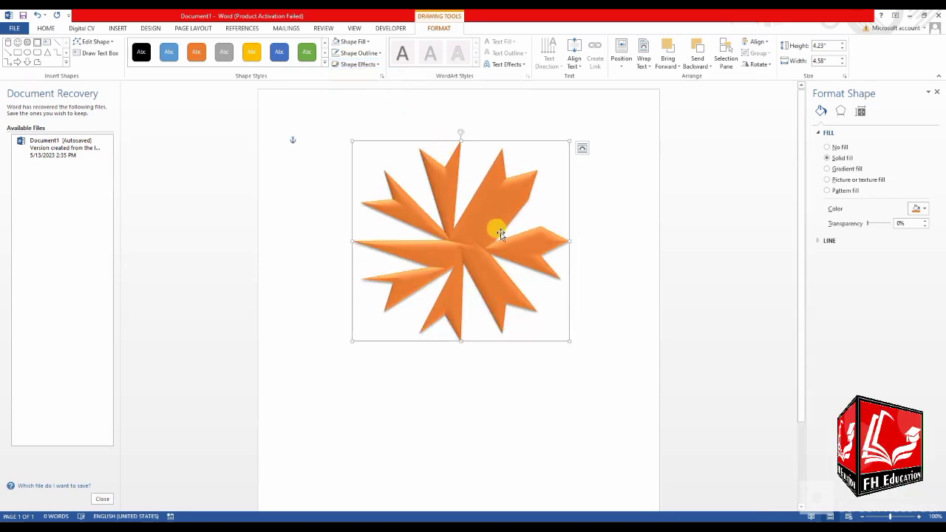
# - Move the star up-right, duplicate it, and place the copy below-left of the original
pyautogui.moveTo(490, 223); pyautogui.dragTo(563, 182)
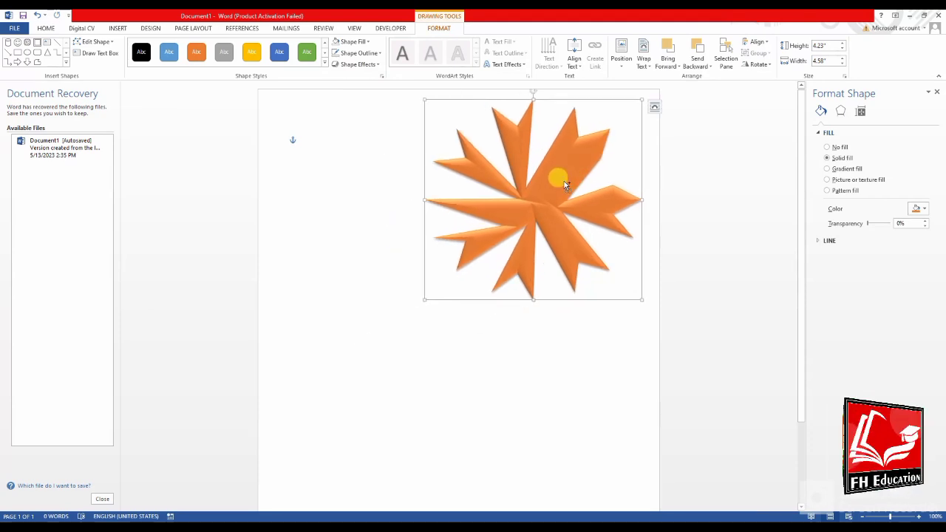
pyautogui.hotkey('ctrl', 'v')
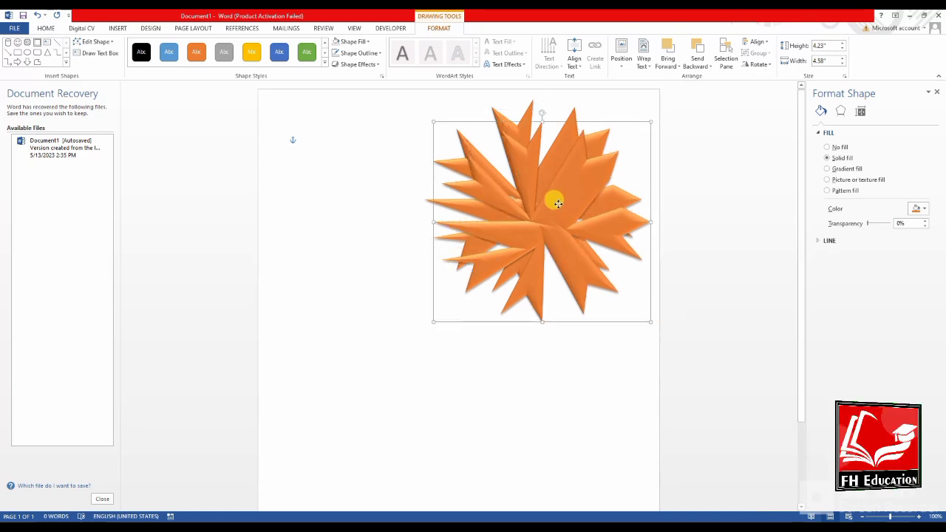
pyautogui.moveTo(557, 204); pyautogui.dragTo(426, 324)
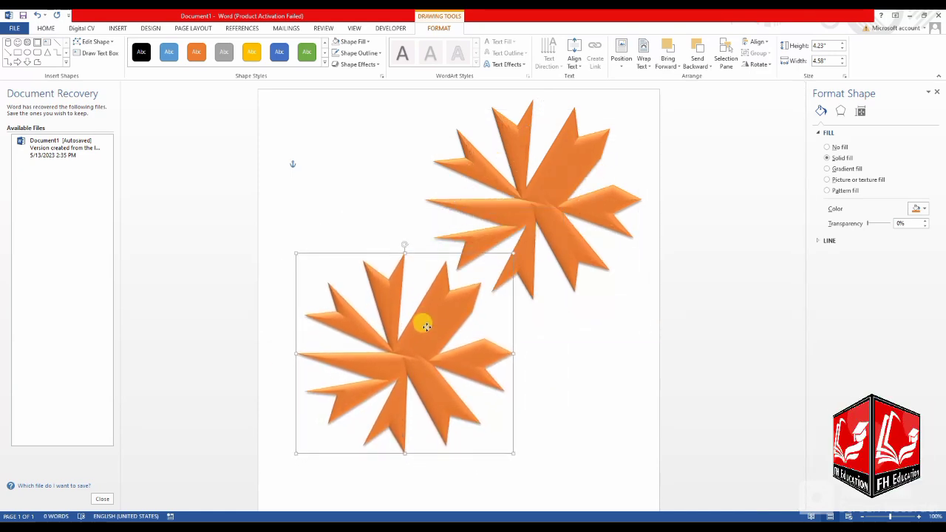
# - Add a Reflection variation to the lower star and move it to the page's top-left
pyautogui.click(350, 53)
pyautogui.click(313, 89)
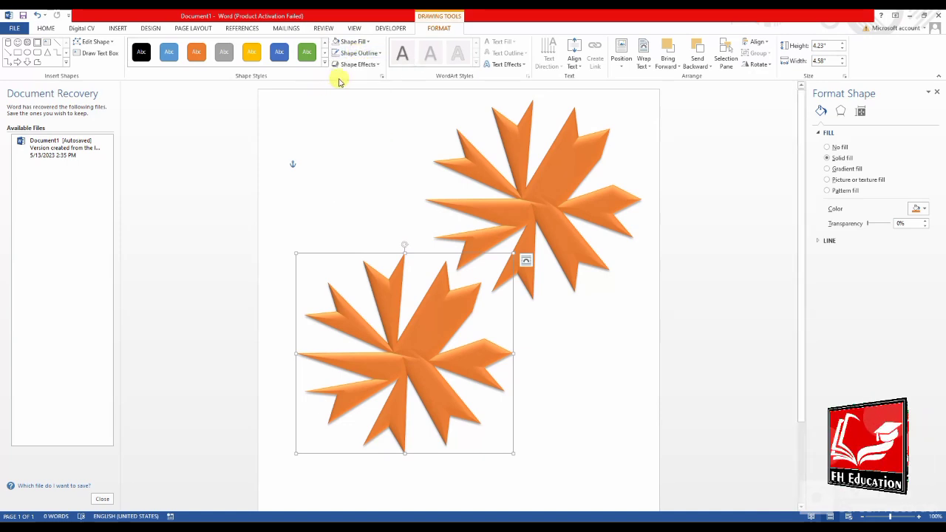
pyautogui.click(355, 64)
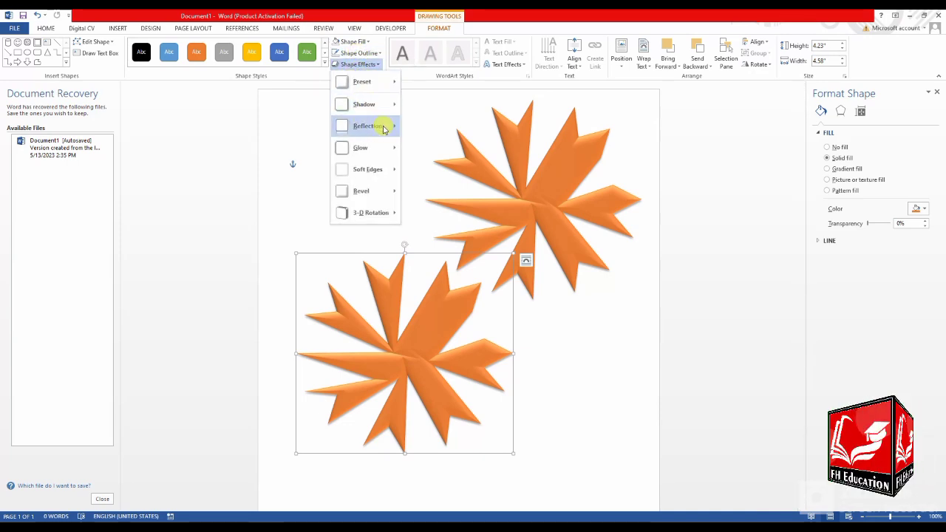
pyautogui.moveTo(383, 129)
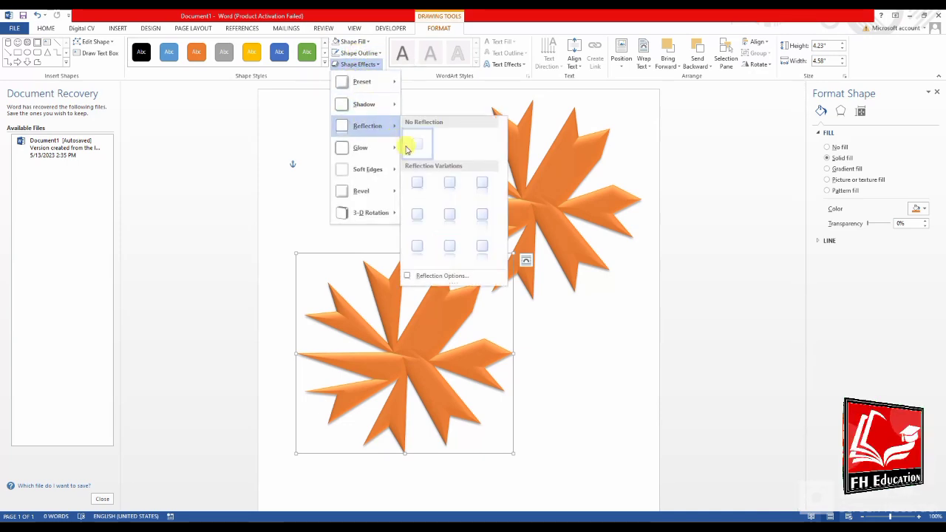
pyautogui.click(438, 192)
pyautogui.moveTo(422, 320)
pyautogui.mouseDown()
pyautogui.moveTo(353, 218)
pyautogui.moveTo(349, 167)
pyautogui.mouseUp()
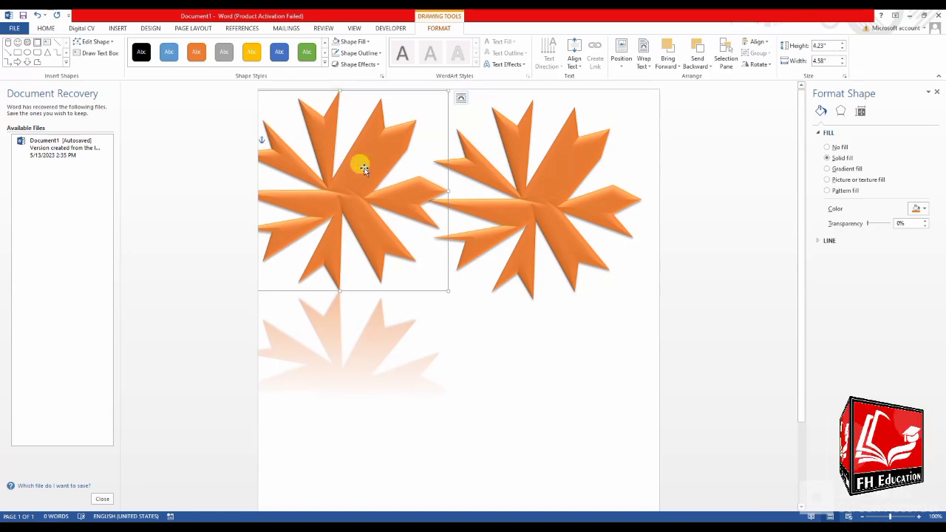
# - Duplicate the reflected star, shrink the copy to 2.57" by 3.32", and place it below the right star
pyautogui.hotkey('ctrl', 'v')
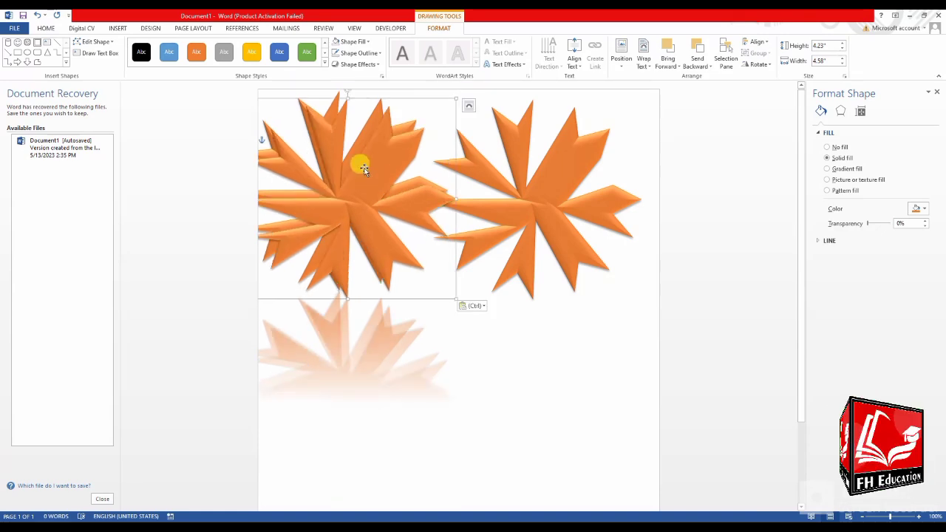
pyautogui.moveTo(364, 169); pyautogui.dragTo(491, 334)
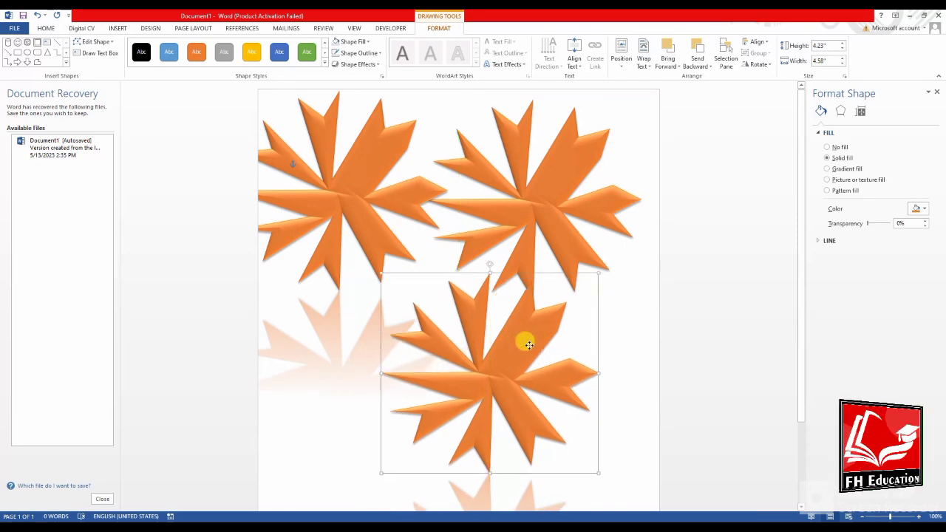
pyautogui.moveTo(470, 348); pyautogui.dragTo(445, 280)
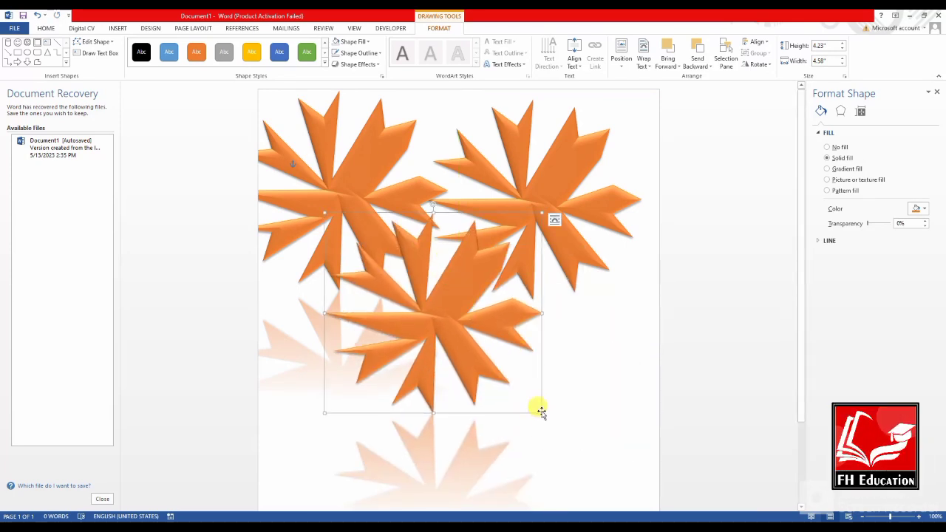
pyautogui.moveTo(541, 412); pyautogui.dragTo(482, 332)
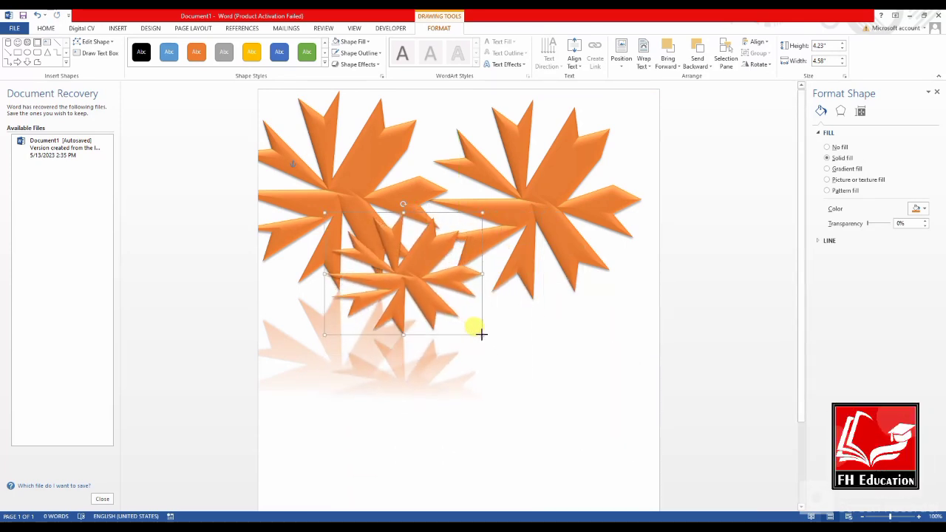
pyautogui.moveTo(434, 306)
pyautogui.mouseDown()
pyautogui.moveTo(559, 368)
pyautogui.moveTo(554, 380)
pyautogui.mouseUp()
# - Give the lower star a yellow Glow variation and nudge it slightly right
pyautogui.click(356, 64)
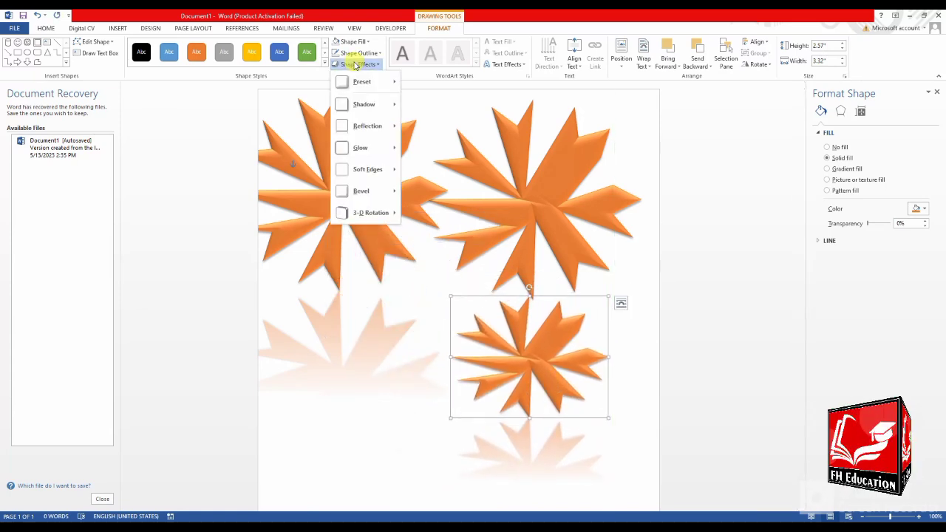
pyautogui.moveTo(370, 148)
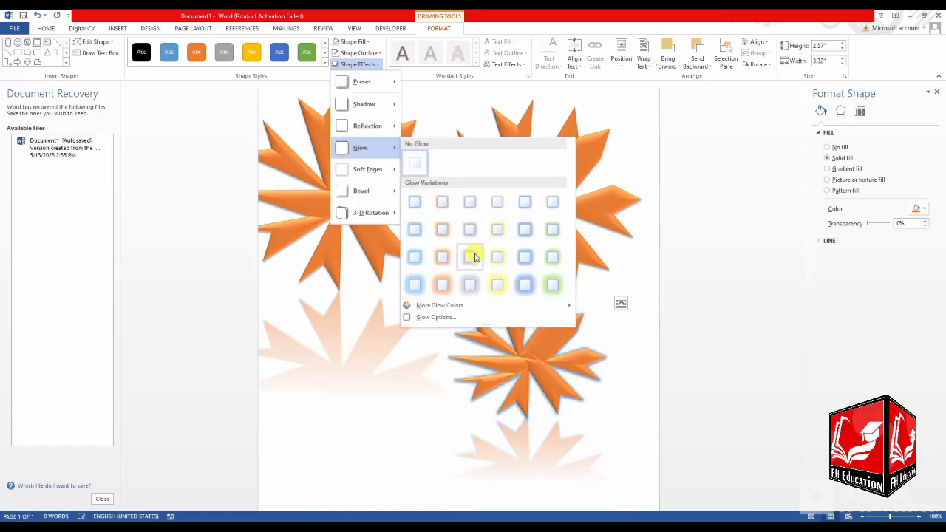
pyautogui.click(498, 285)
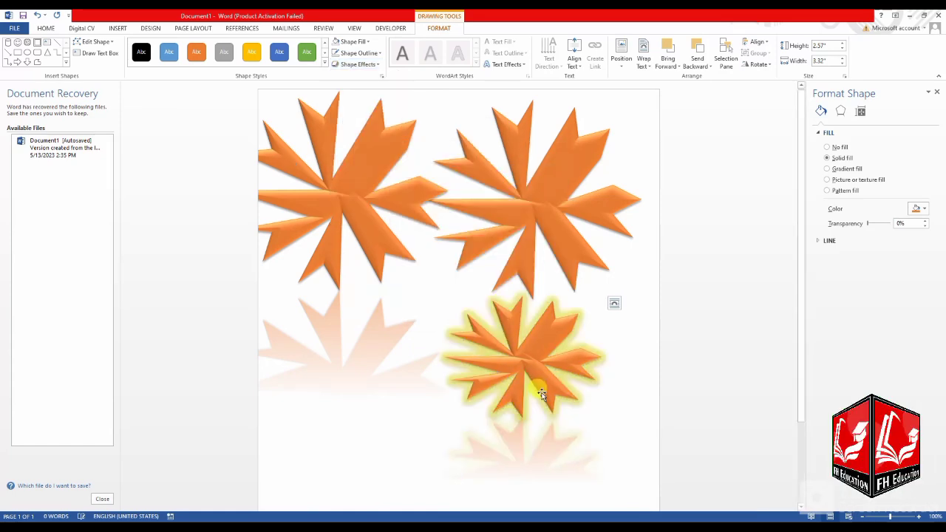
pyautogui.moveTo(544, 390); pyautogui.dragTo(562, 390)
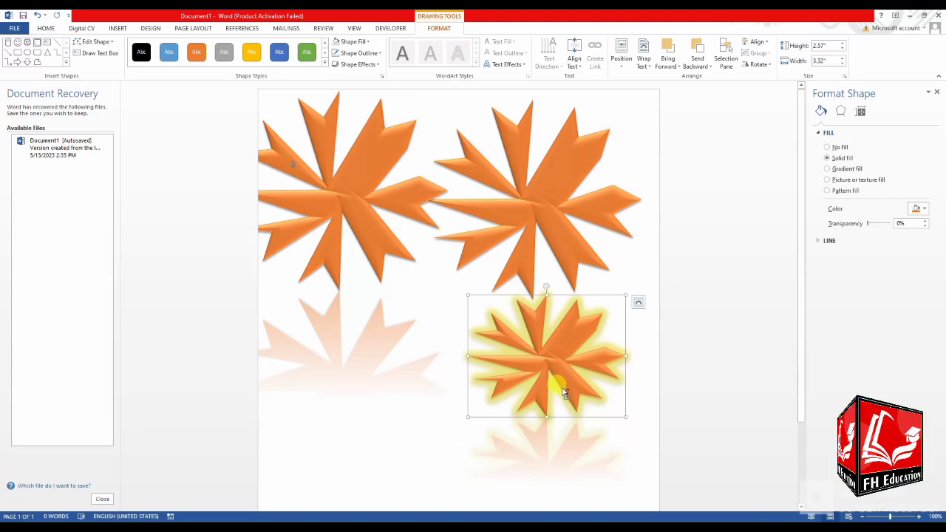
# - Duplicate the glowing star, move the plain star right, and place the glowing copy at the top-left
pyautogui.keyDown('ctrl'); pyautogui.moveTo(562, 388); pyautogui.dragTo(398, 387); pyautogui.keyUp('ctrl')
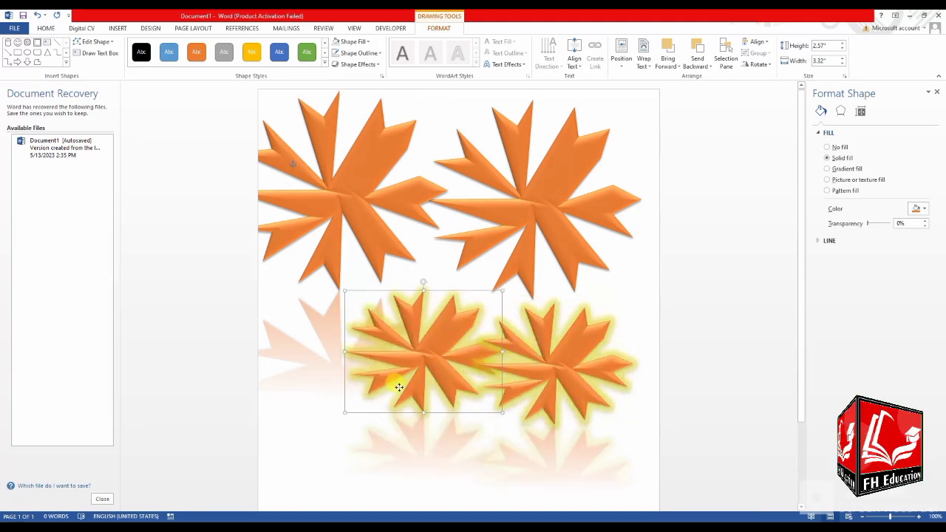
pyautogui.click(368, 244)
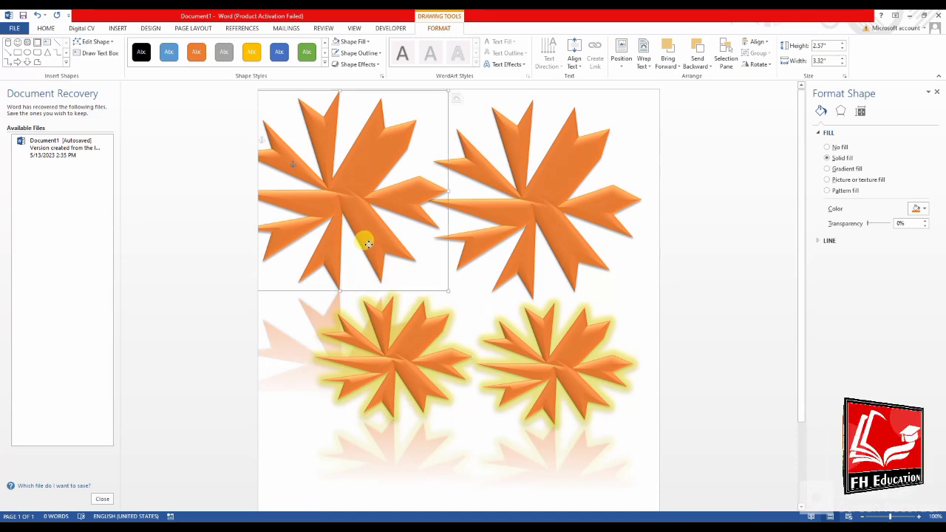
pyautogui.moveTo(367, 244); pyautogui.dragTo(683, 244)
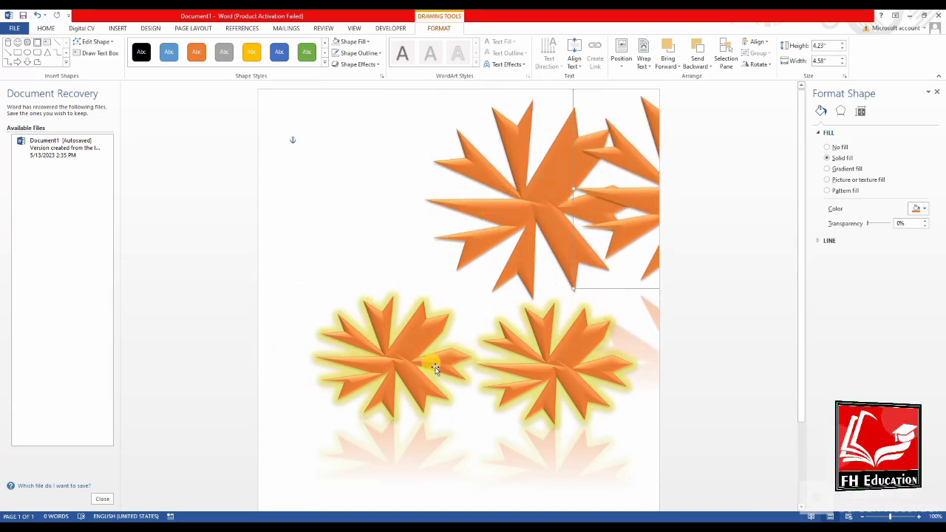
pyautogui.moveTo(374, 338); pyautogui.dragTo(331, 200)
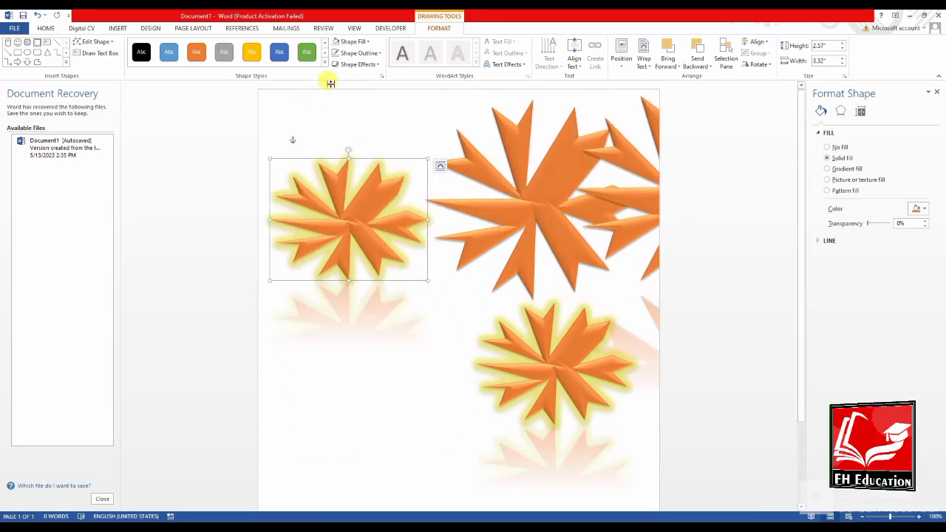
pyautogui.click(354, 65)
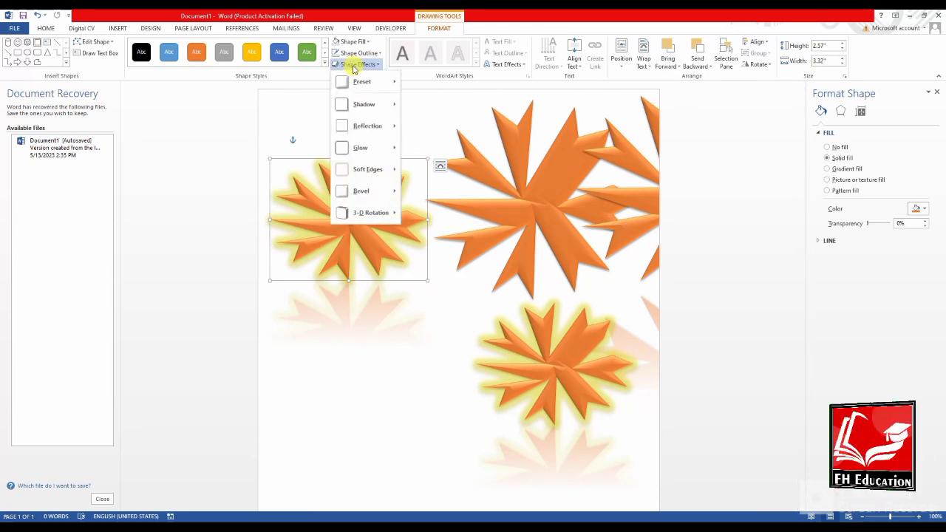
# - Give the top-left star 1 Point soft edges and set its glow to No Glow
pyautogui.moveTo(370, 164)
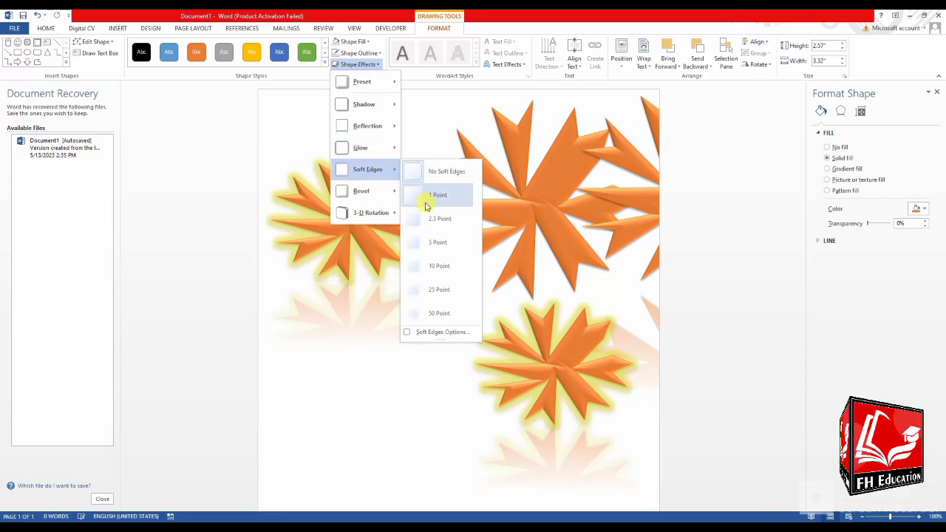
pyautogui.click(439, 248)
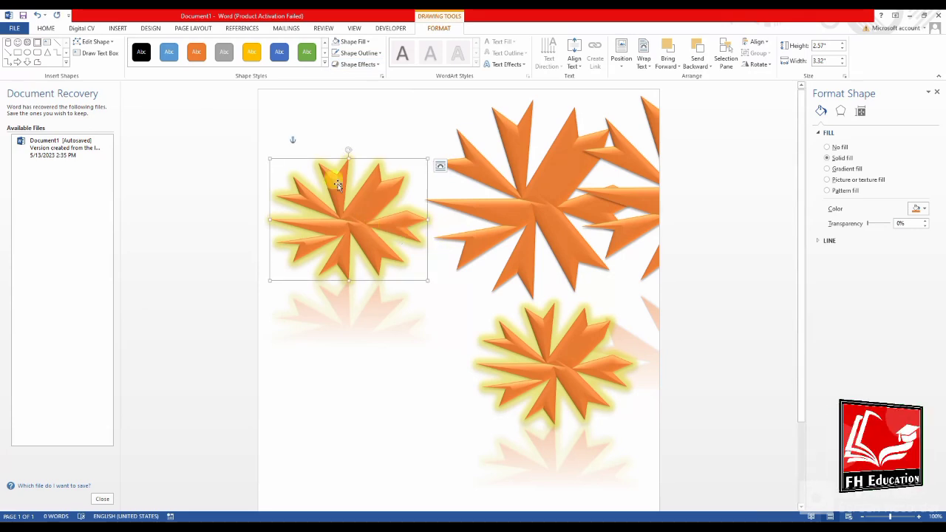
pyautogui.click(359, 65)
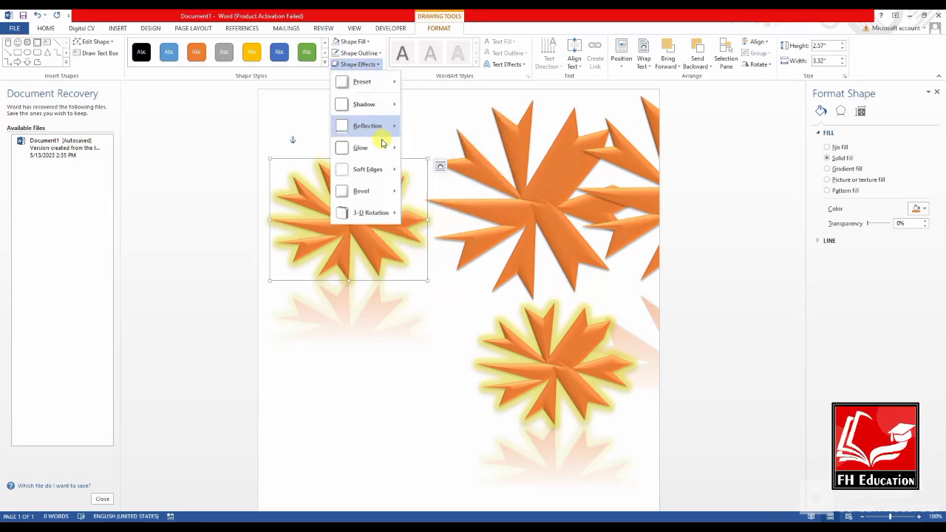
pyautogui.moveTo(382, 148)
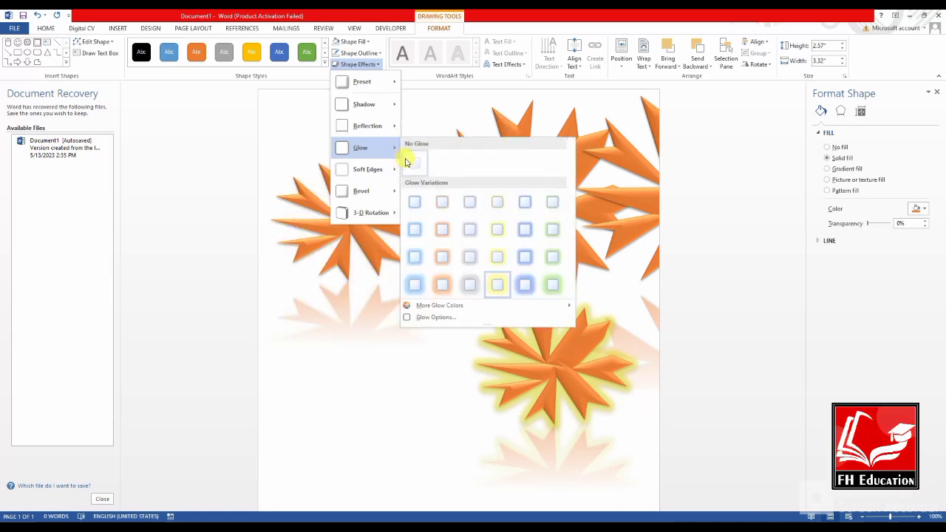
pyautogui.click(406, 159)
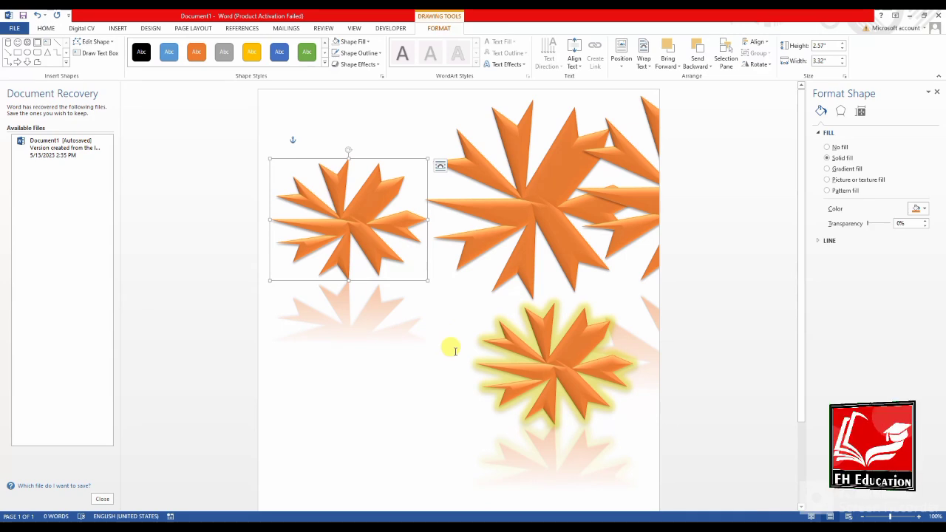
# - Apply a different Bevel preset to the top-left star
pyautogui.click(353, 65)
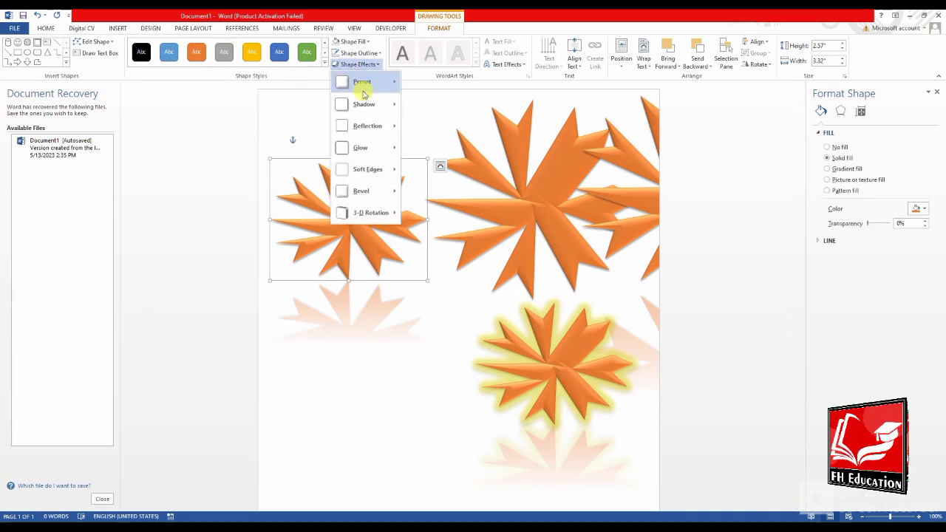
pyautogui.moveTo(363, 191)
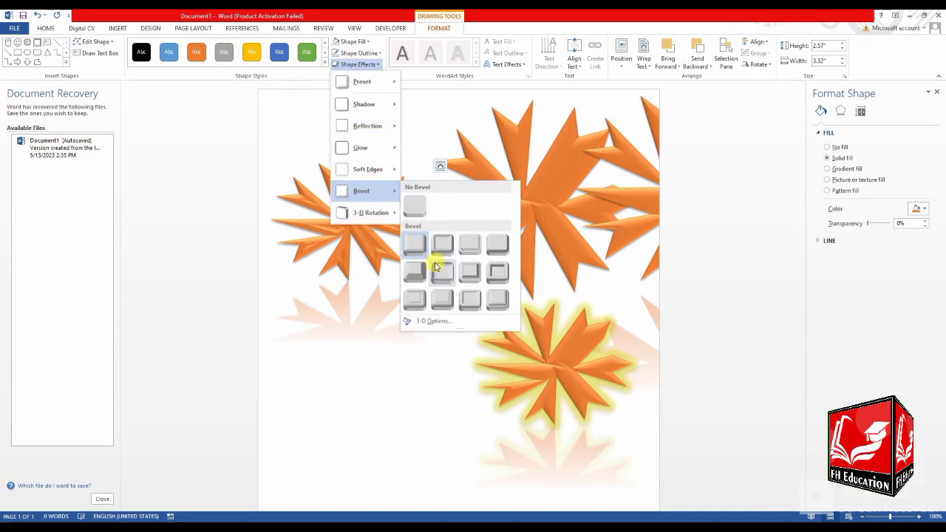
pyautogui.click(468, 282)
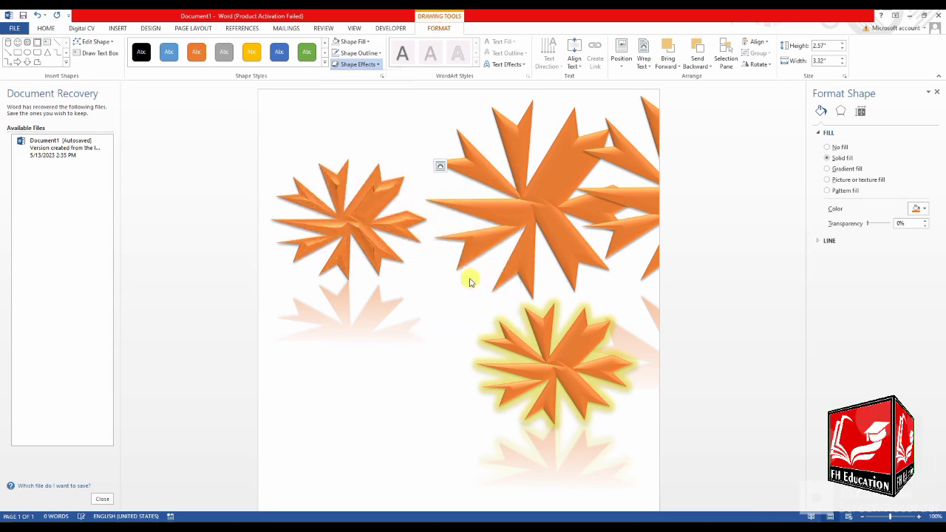
pyautogui.click(513, 231)
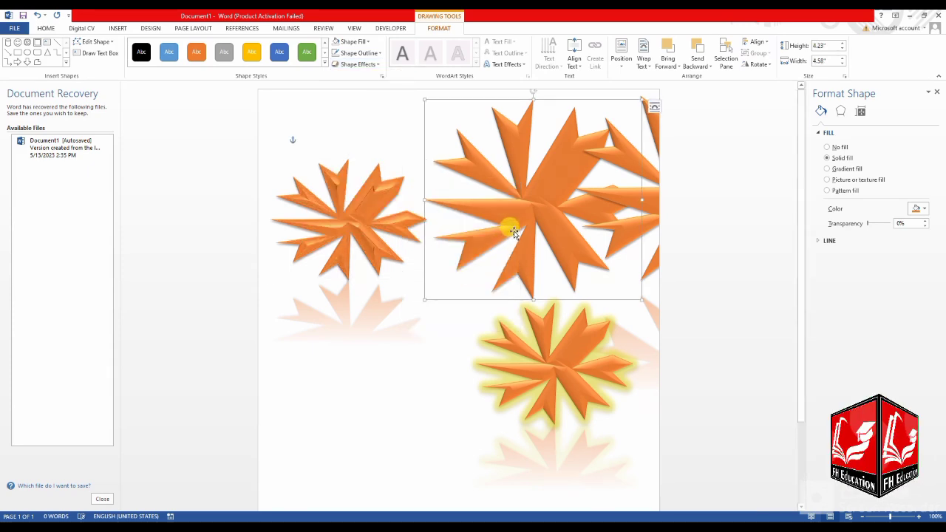
# - Delete the large right star, the right-edge star and the lower glowing star
pyautogui.press('Delete')
pyautogui.click(622, 225)
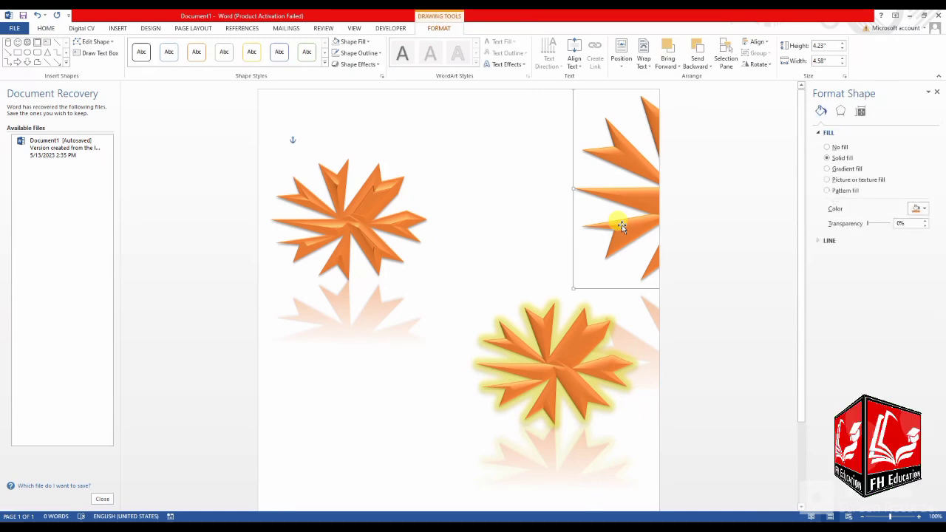
pyautogui.press('Delete')
pyautogui.click(575, 369)
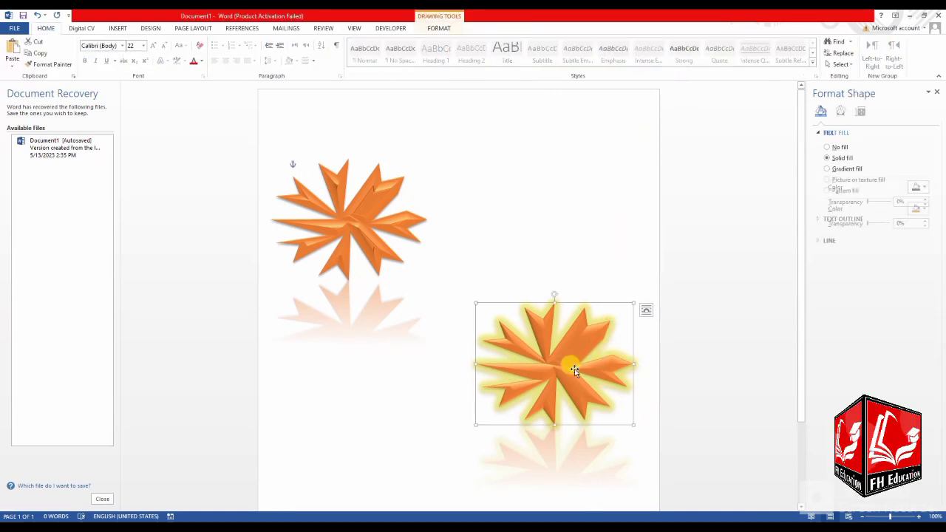
pyautogui.press('Delete')
# - Enlarge the remaining orange star across the page and move it upward
pyautogui.click(390, 252)
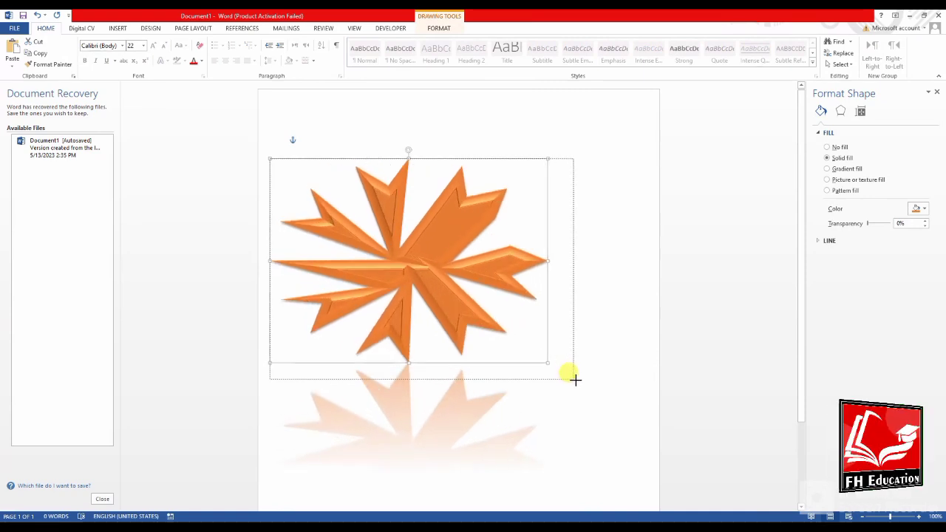
pyautogui.moveTo(426, 281); pyautogui.dragTo(587, 380)
pyautogui.moveTo(461, 307); pyautogui.dragTo(484, 255)
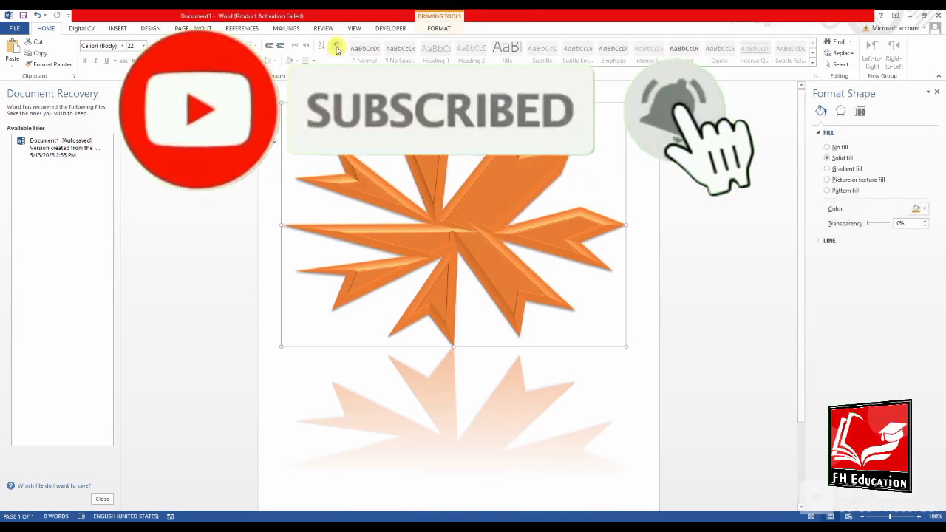
# - Tilt the remaining star with a Shape Effects 3-D Rotation preset
pyautogui.click(430, 29)
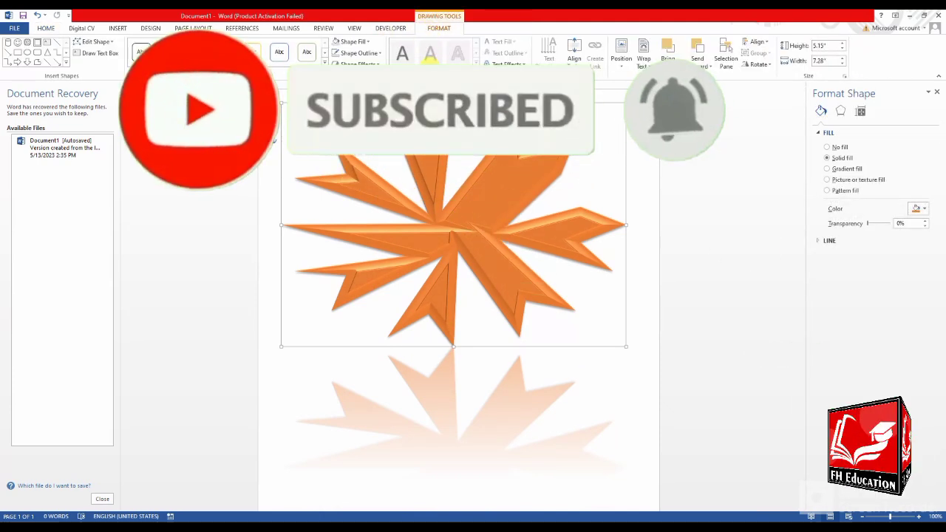
pyautogui.click(356, 63)
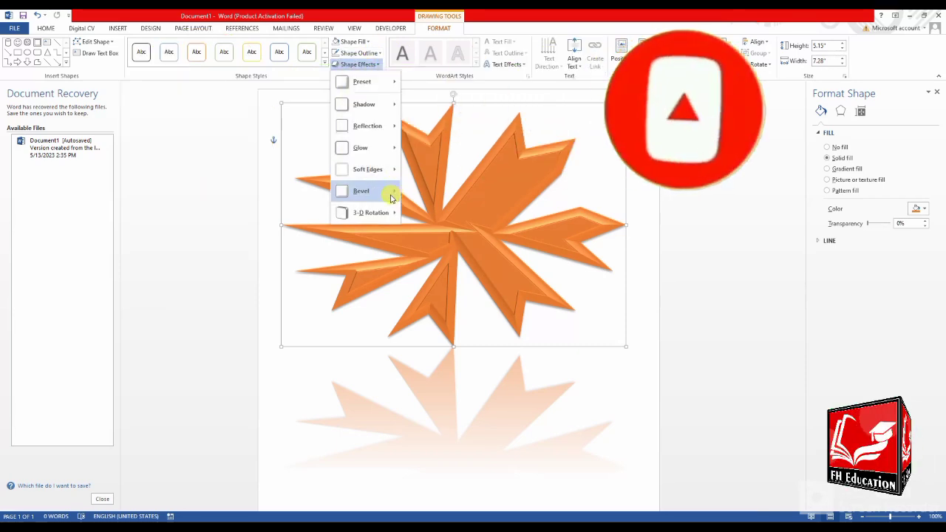
pyautogui.moveTo(390, 216)
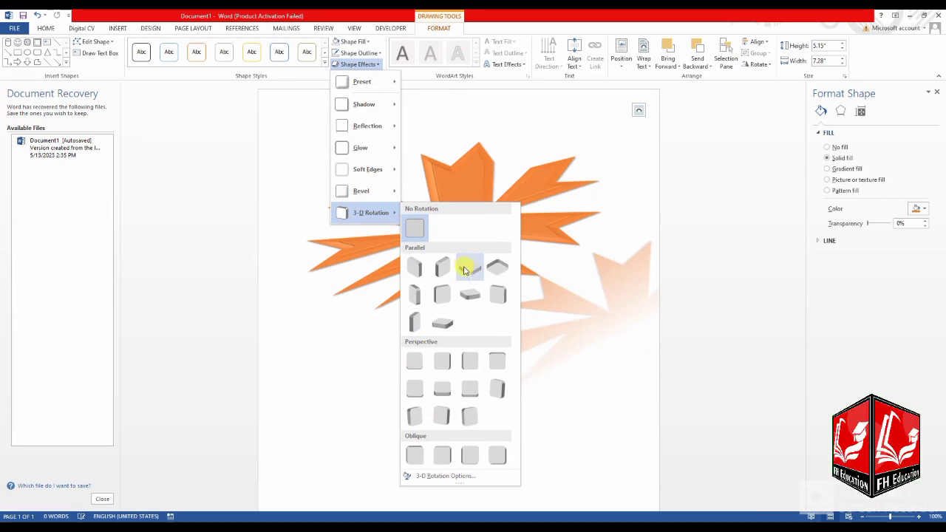
pyautogui.click(463, 388)
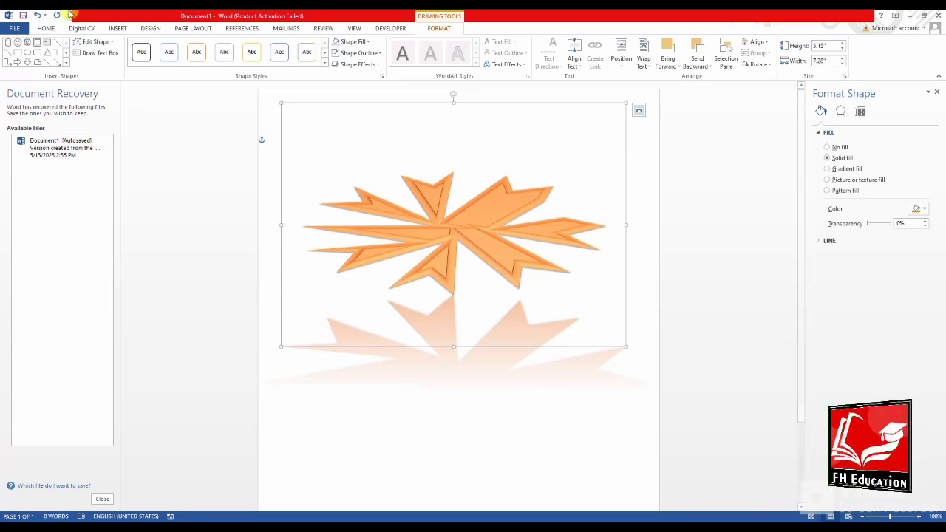
pyautogui.click(112, 28)
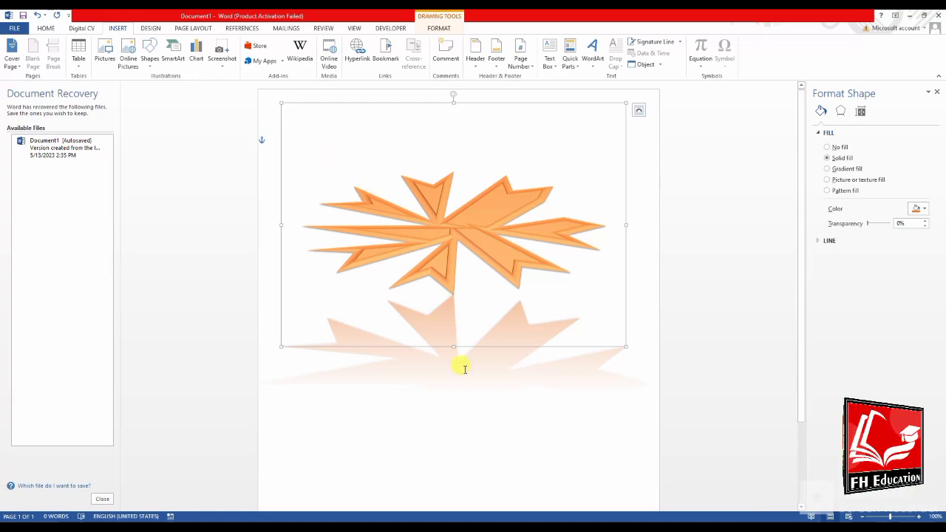
pyautogui.moveTo(565, 528)
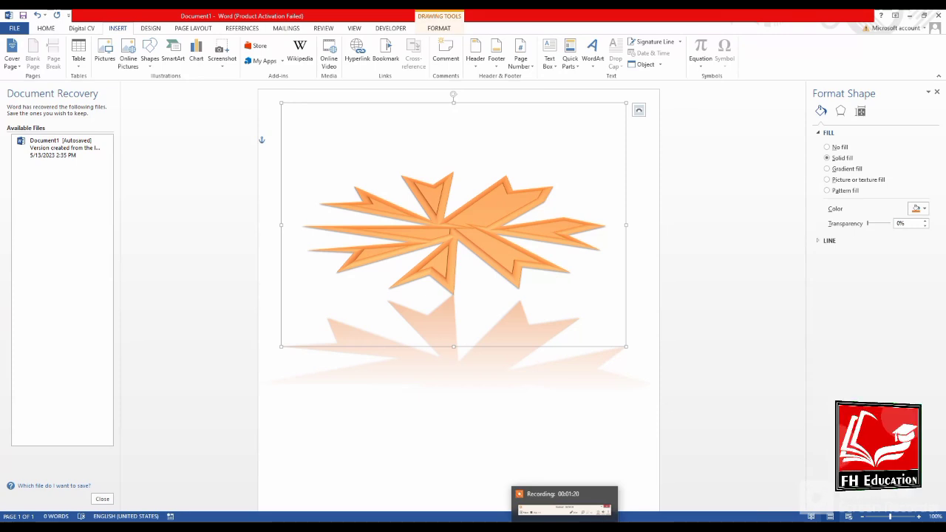
pyautogui.click(564, 506)
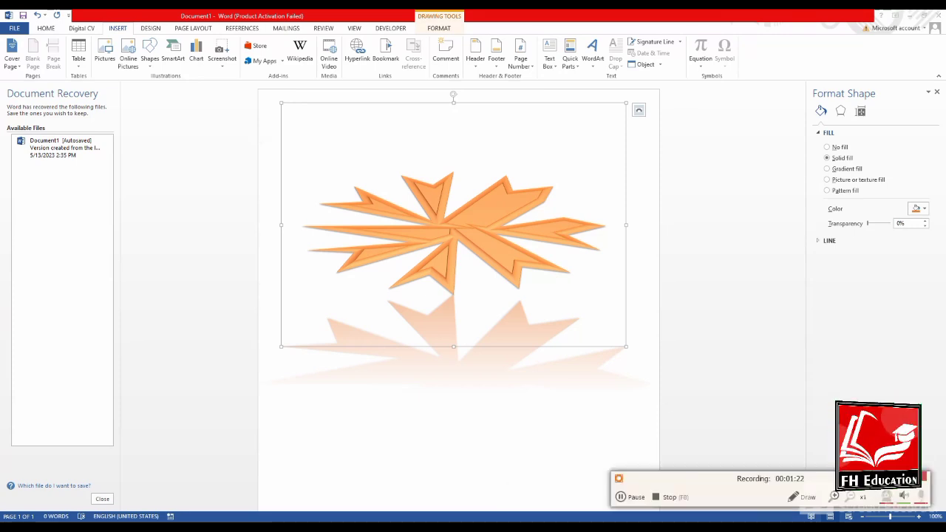